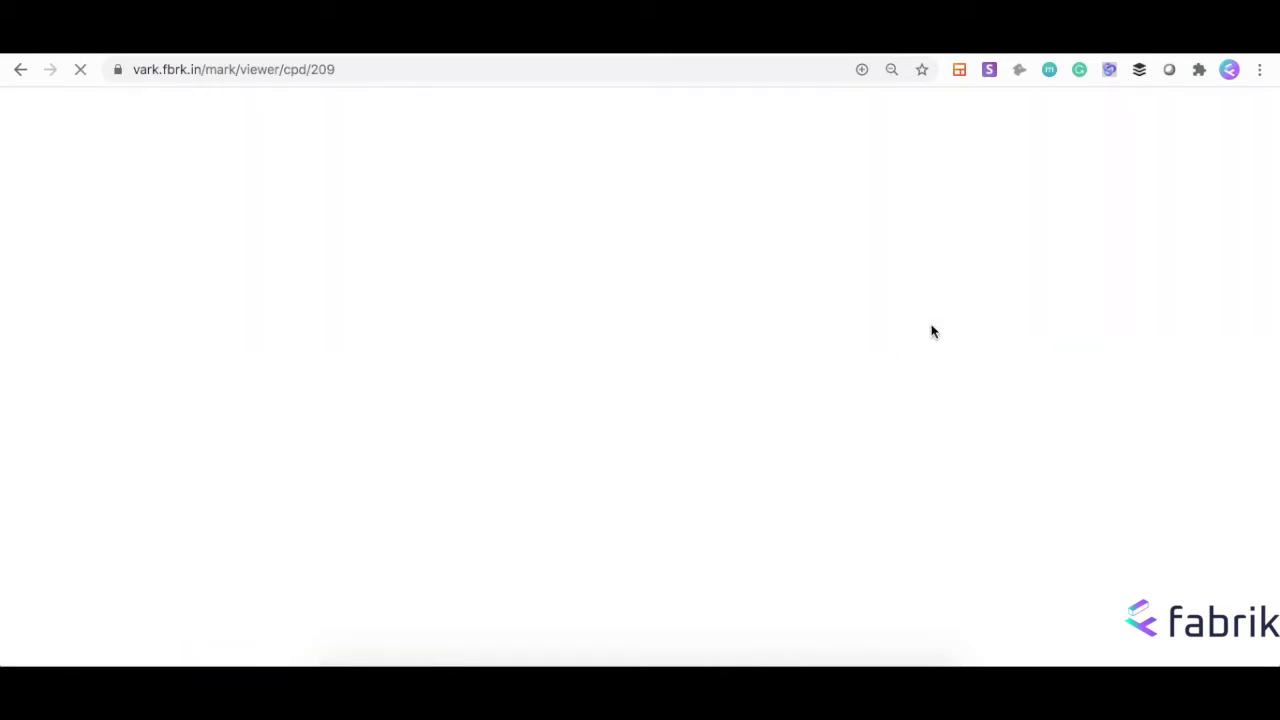
Step: Start the existing Maruti Suzuki Baleno procedure, examine the 3D car in each of its three steps, and exit the viewer
{"action": "scroll", "coordinate": [914, 361], "scroll_direction": "down", "scroll_amount": 6}
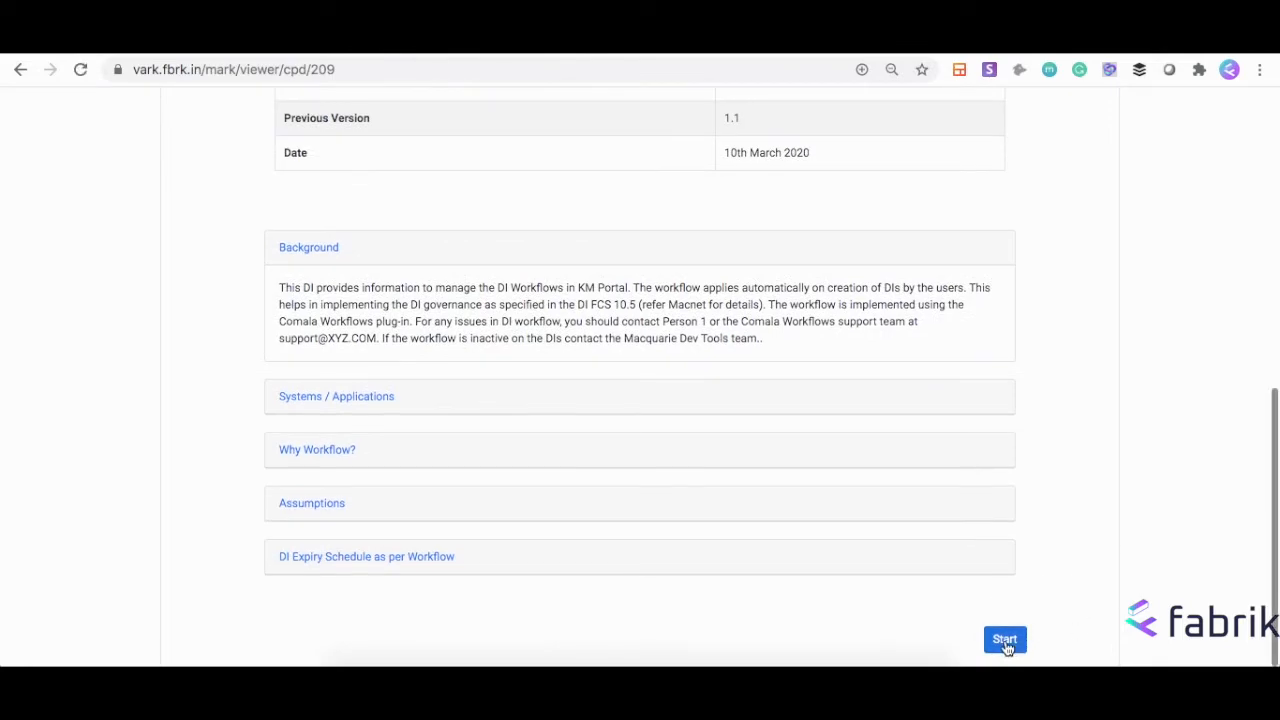
{"action": "left_click", "coordinate": [1005, 640]}
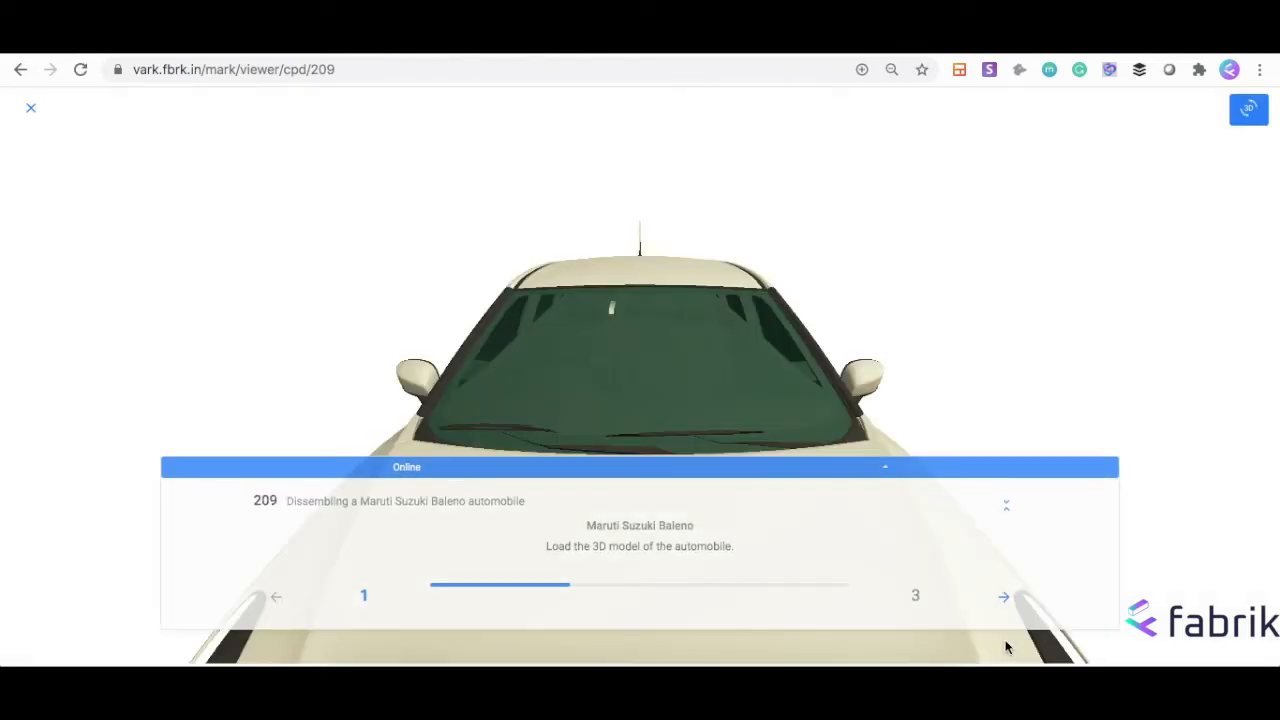
{"action": "left_click_drag", "start_coordinate": [797, 406], "coordinate": [731, 370]}
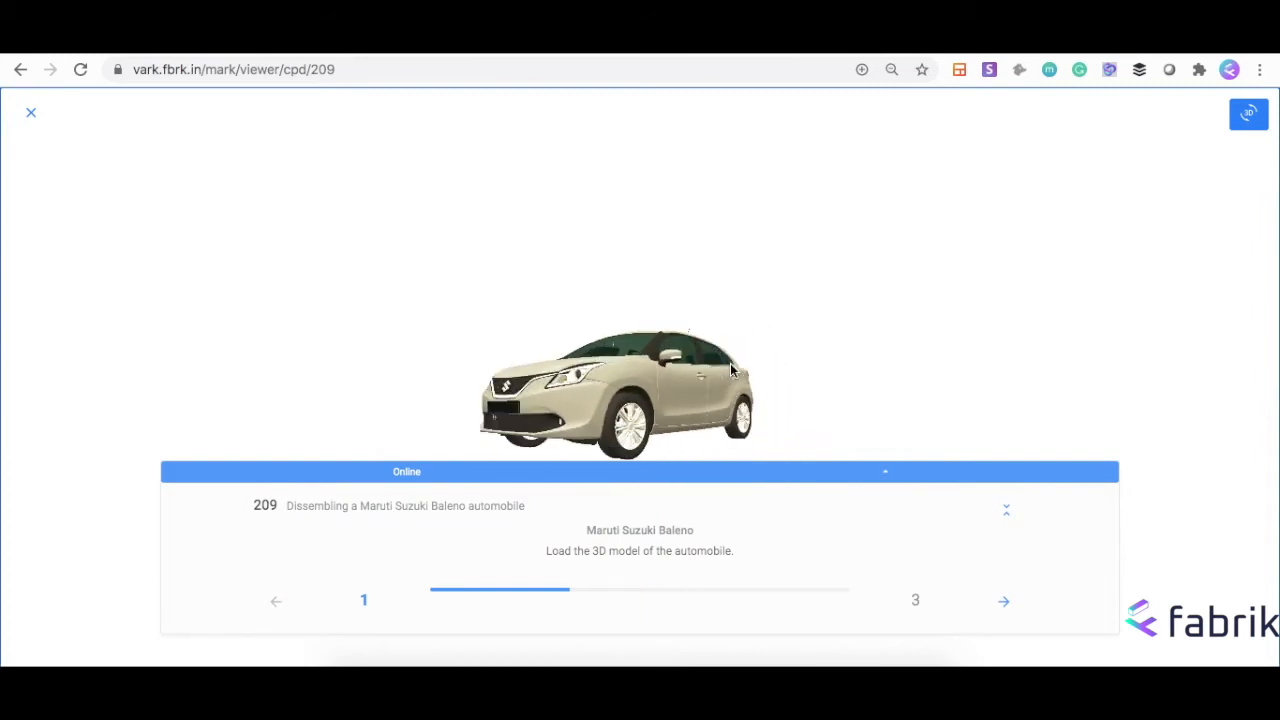
{"action": "left_click", "coordinate": [1003, 602]}
{"action": "left_click_drag", "start_coordinate": [566, 406], "coordinate": [409, 380]}
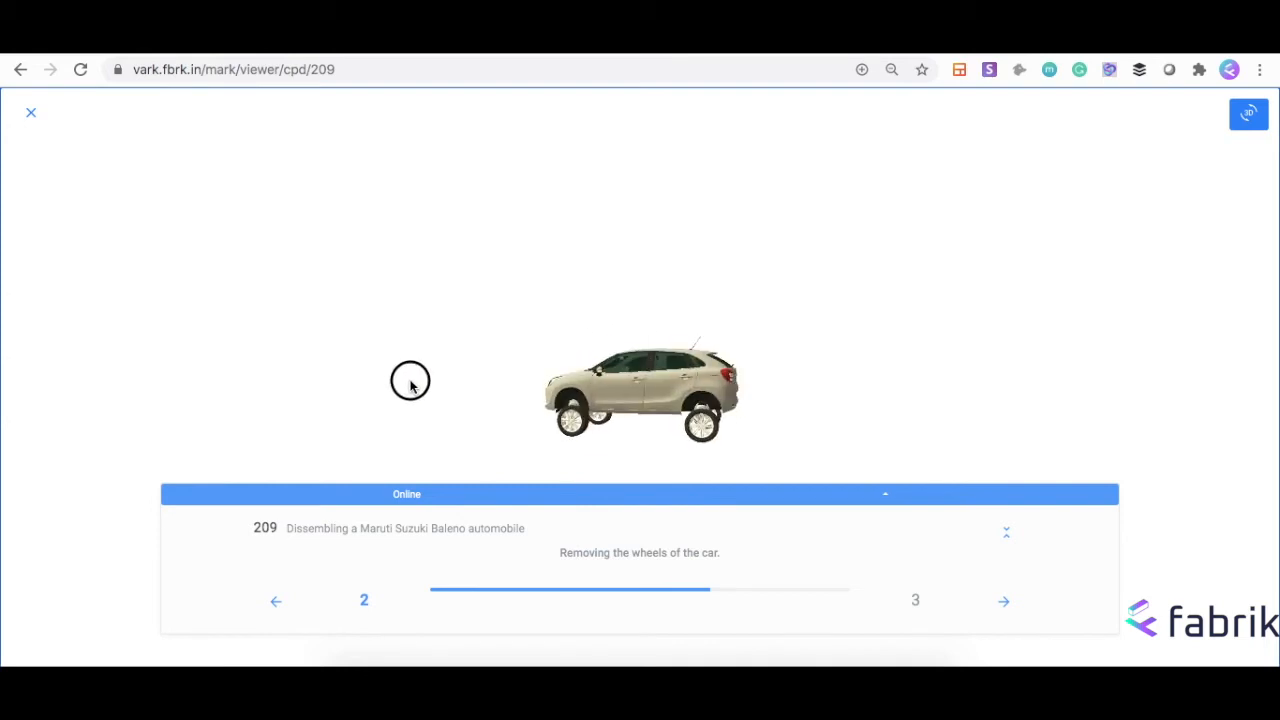
{"action": "left_click", "coordinate": [1003, 601]}
{"action": "scroll", "coordinate": [452, 417], "scroll_direction": "down", "scroll_amount": 5}
{"action": "left_click_drag", "start_coordinate": [609, 394], "coordinate": [582, 362]}
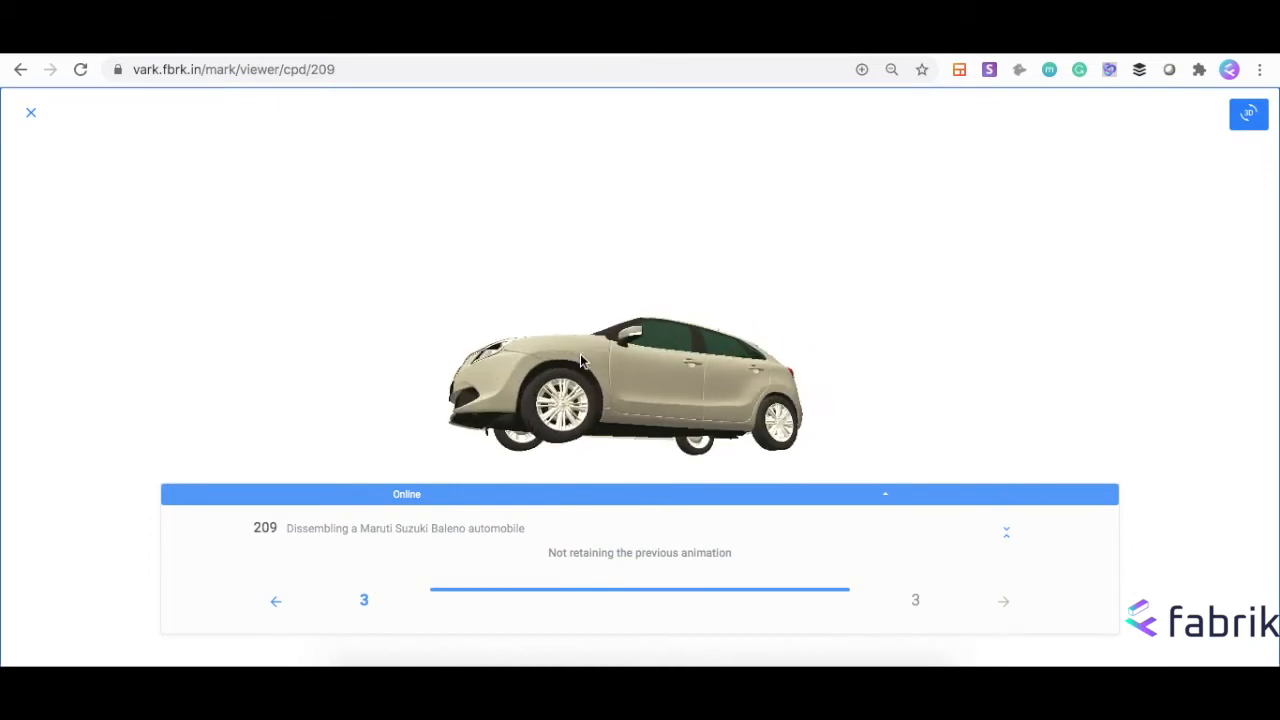
{"action": "left_click", "coordinate": [31, 117]}
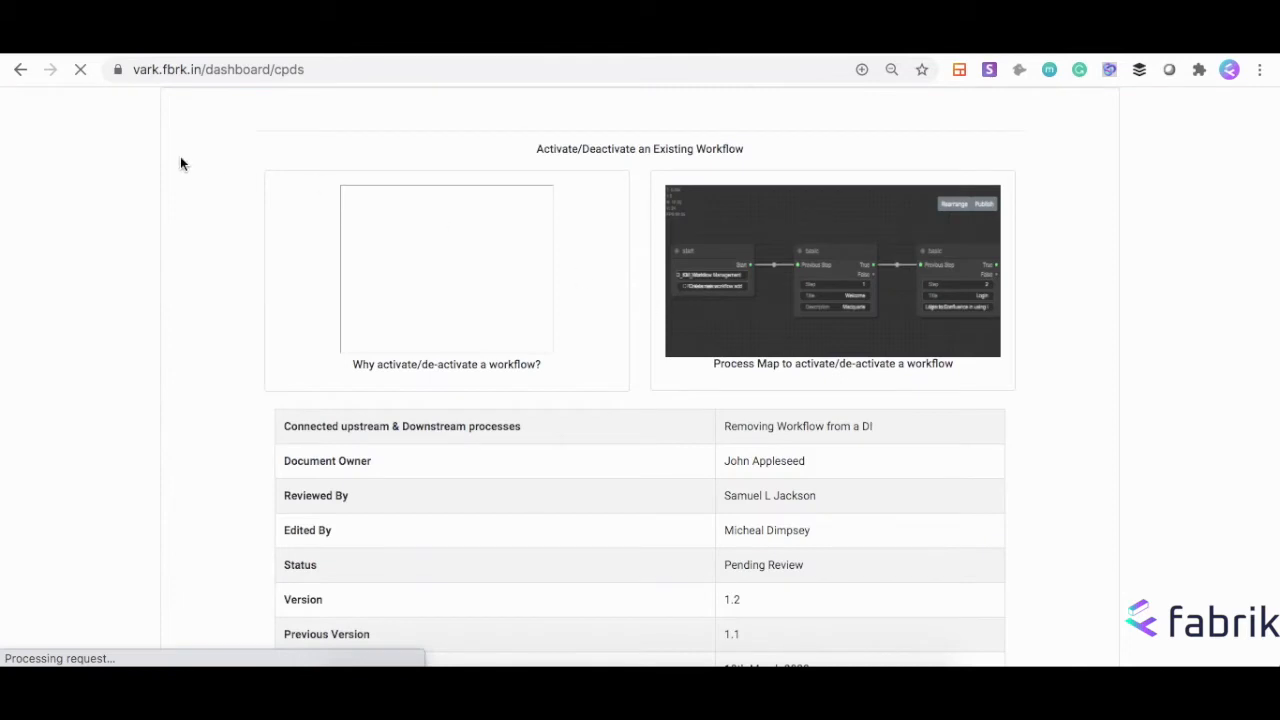
Step: Create a new procedure named "A simple automobile dismantle walkthrough"
{"action": "left_click", "coordinate": [1237, 162]}
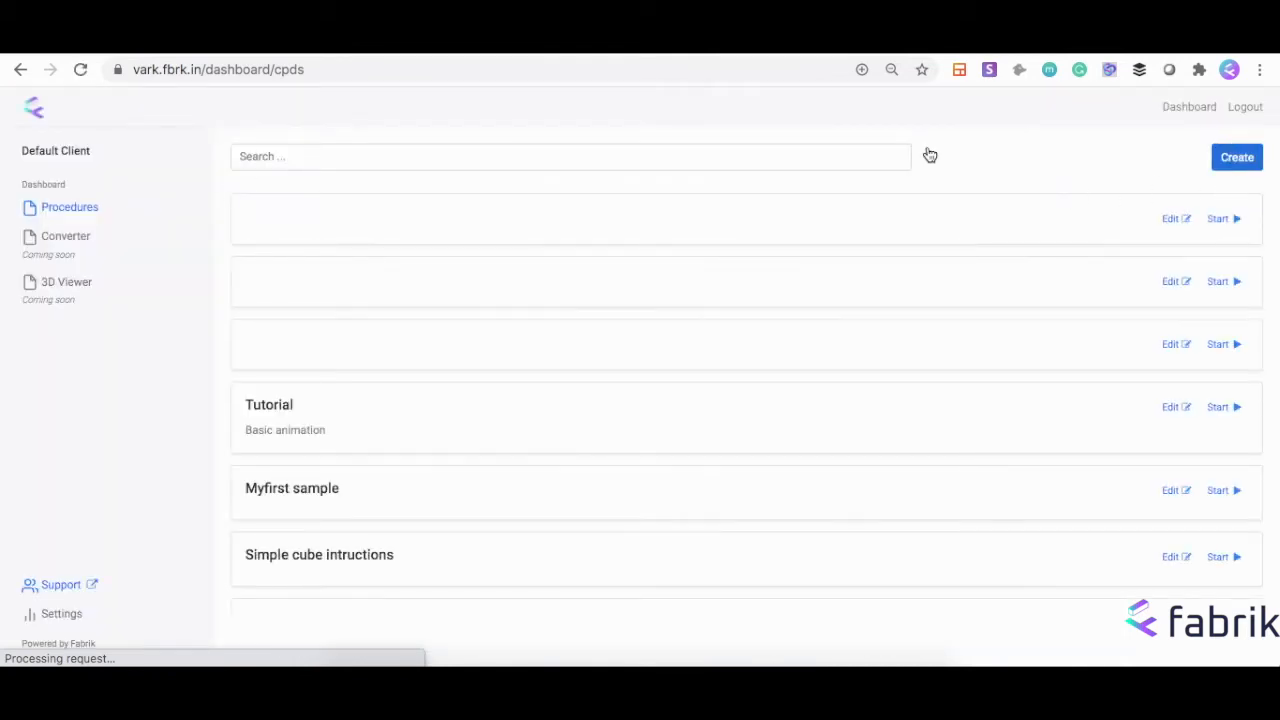
{"action": "type", "text": "A"}
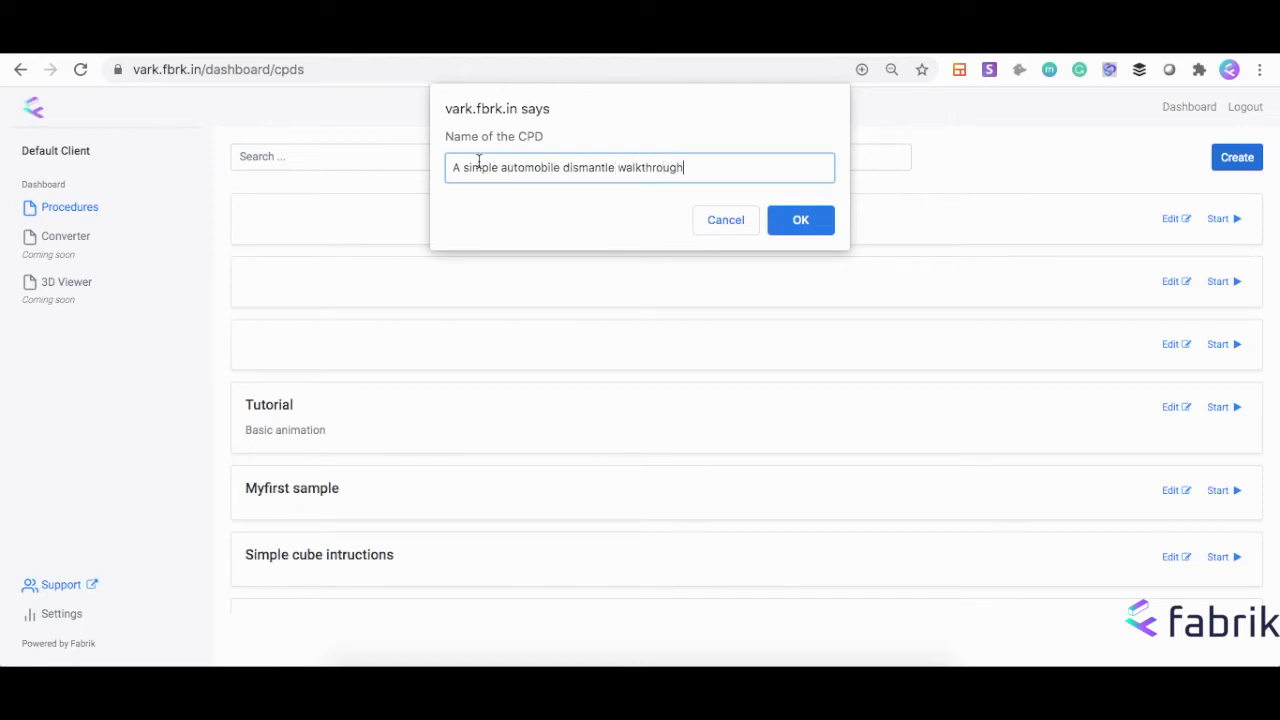
{"action": "left_click", "coordinate": [785, 221]}
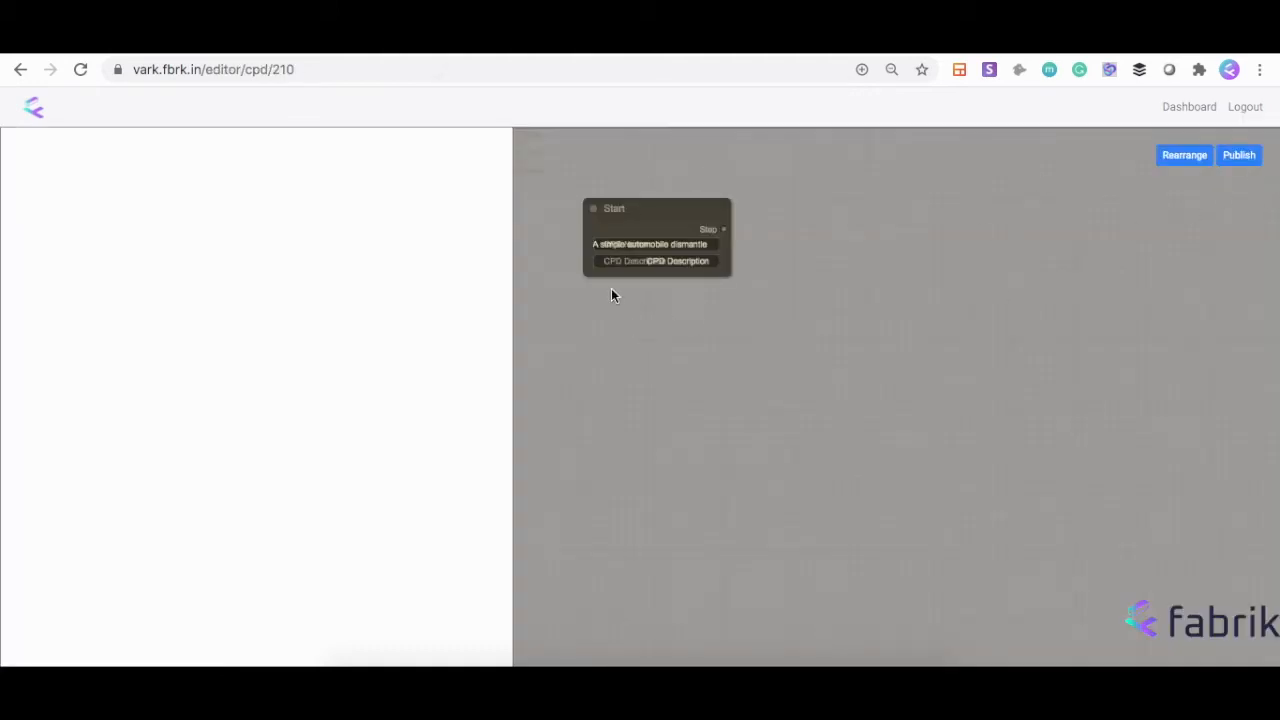
Step: Set the Start node's CPD description to "For a Maruti Suzuki Baleno"
{"action": "left_click", "coordinate": [645, 262]}
{"action": "key", "text": "ctrl+a"}
{"action": "type", "text": "For"}
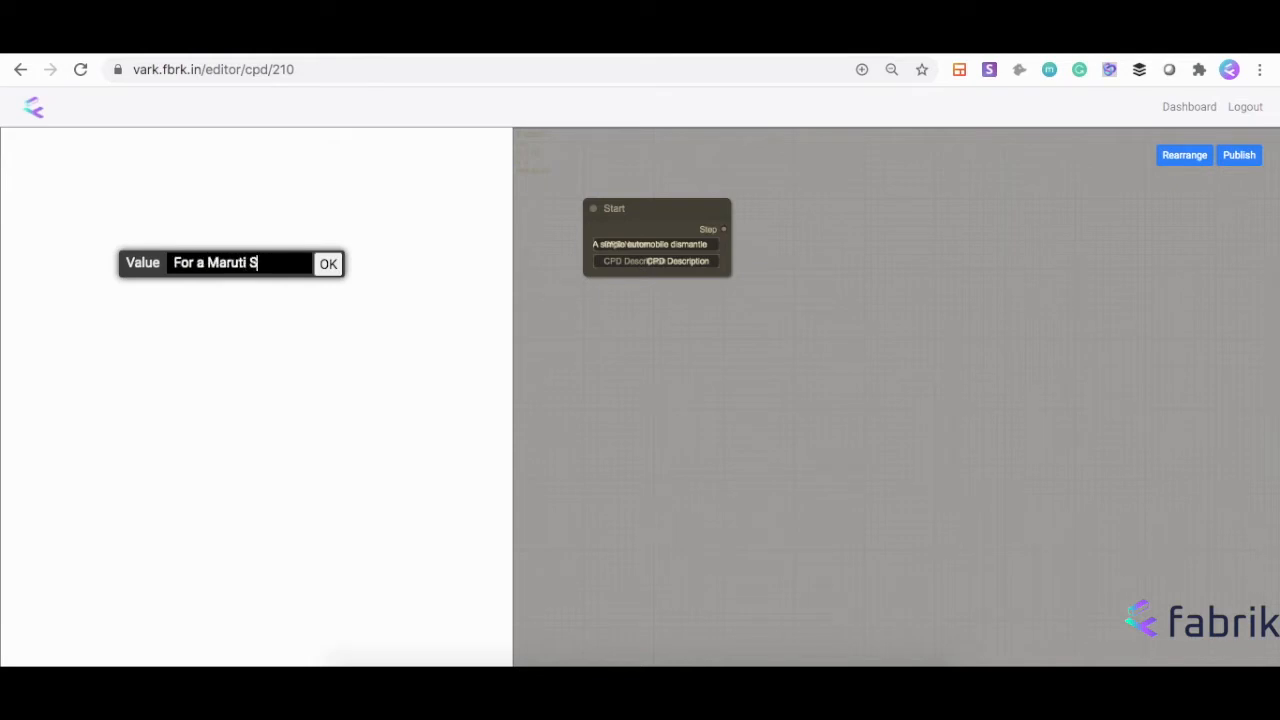
{"action": "type", "text": " a Maruti Suzuki Balend"}
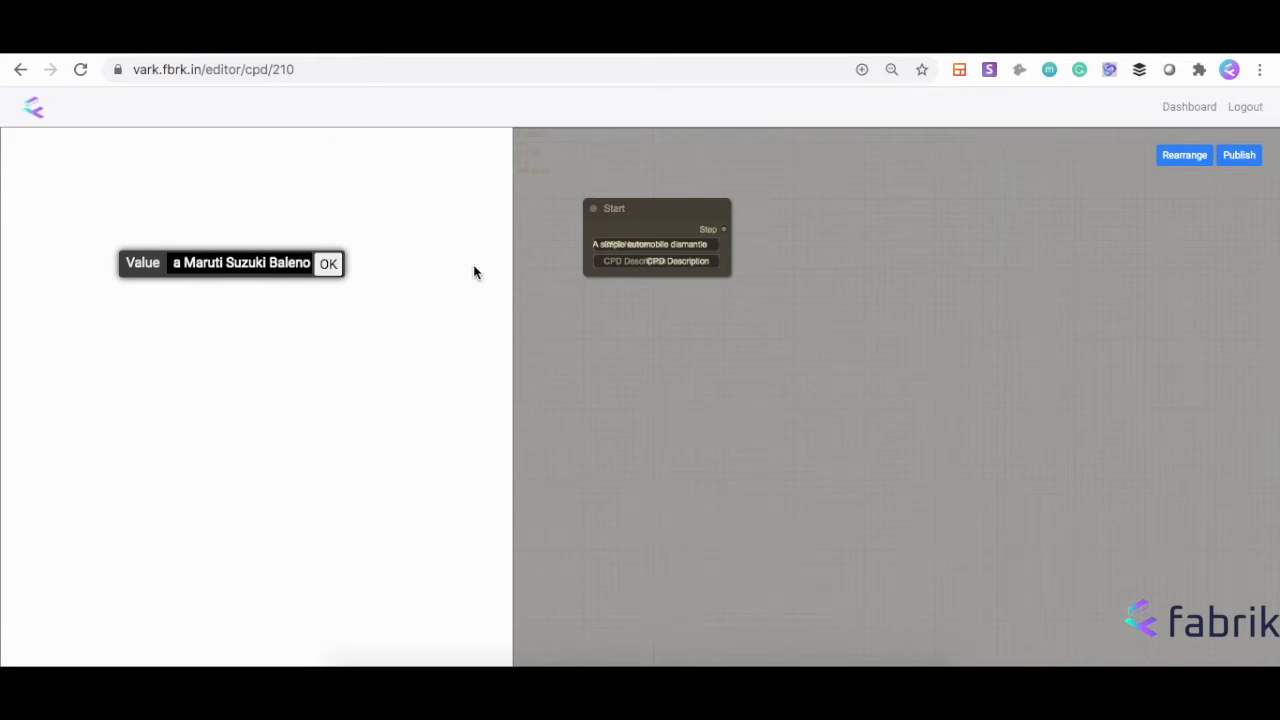
{"action": "left_click", "coordinate": [332, 266]}
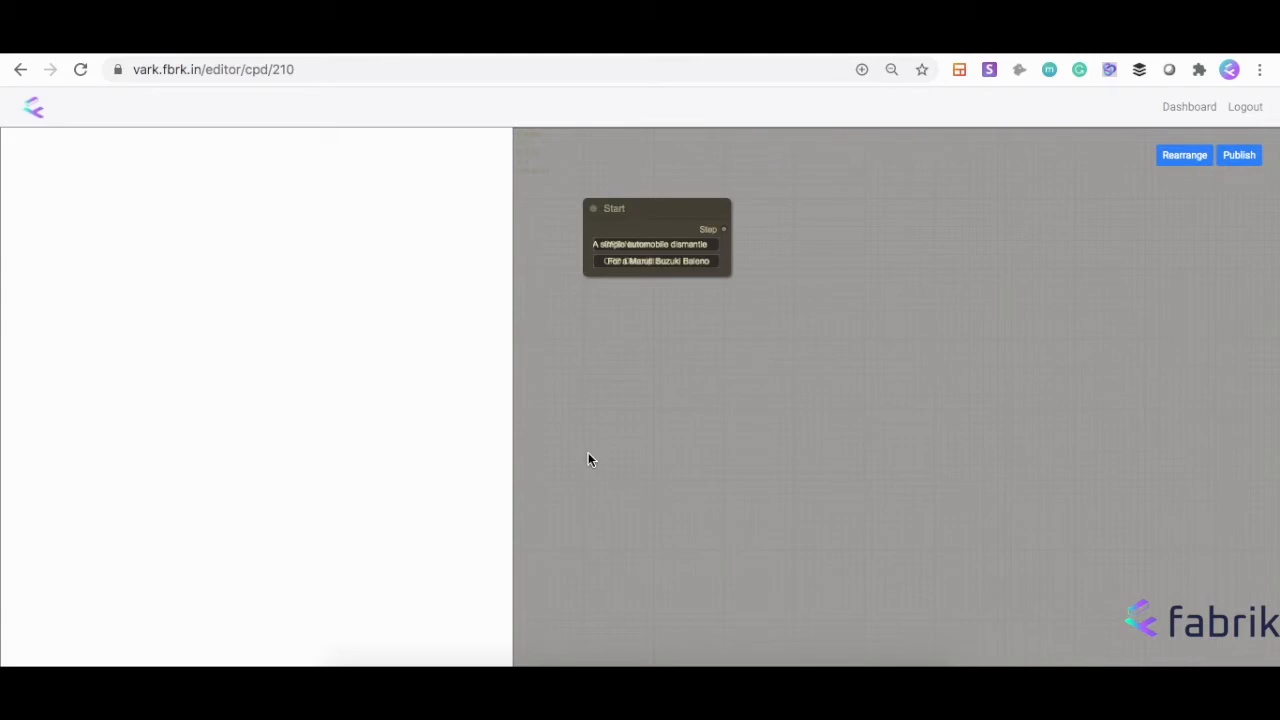
Step: Add a Step node beside the Start node and connect the Start node's Step output to its Previous Step input
{"action": "right_click", "coordinate": [905, 293]}
{"action": "left_click", "coordinate": [924, 295]}
{"action": "left_click", "coordinate": [990, 295]}
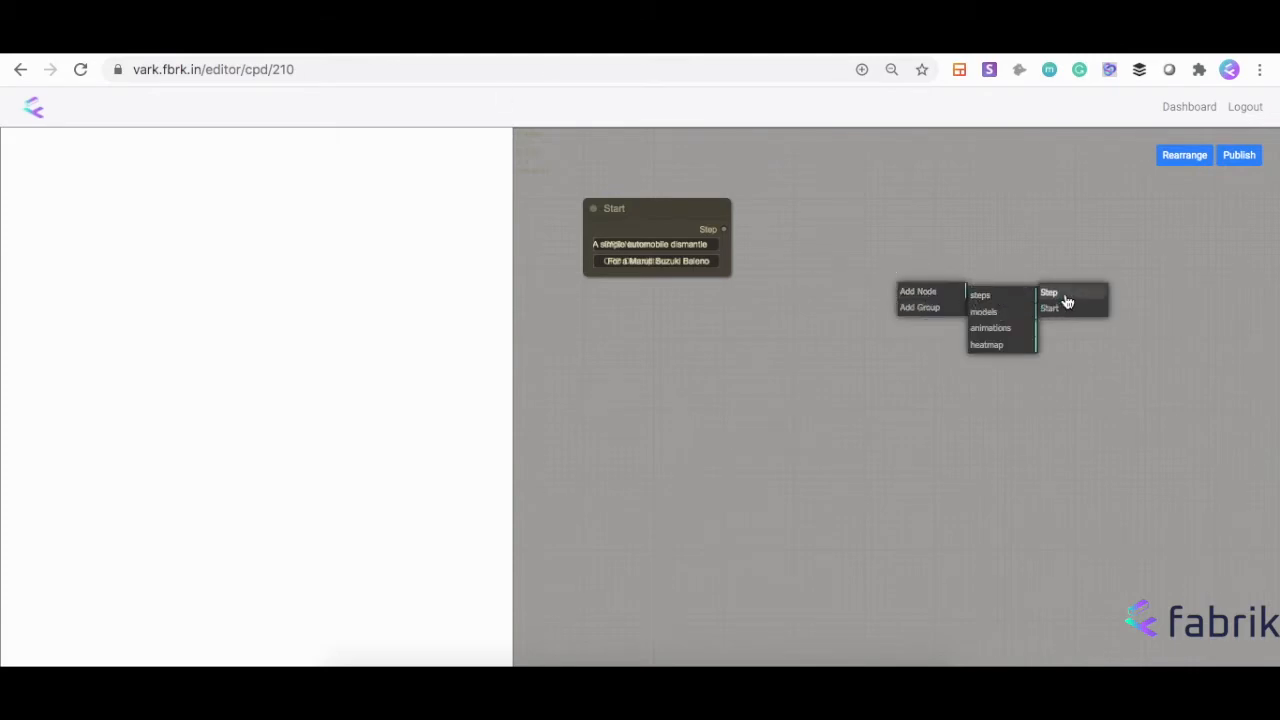
{"action": "left_click", "coordinate": [1067, 294]}
{"action": "left_click_drag", "start_coordinate": [720, 229], "coordinate": [911, 299]}
Step: Set the Step node's title to "Upload your car model"
{"action": "left_click", "coordinate": [1013, 314]}
{"action": "key", "text": "ctrl+a"}
{"action": "type", "text": "Up"}
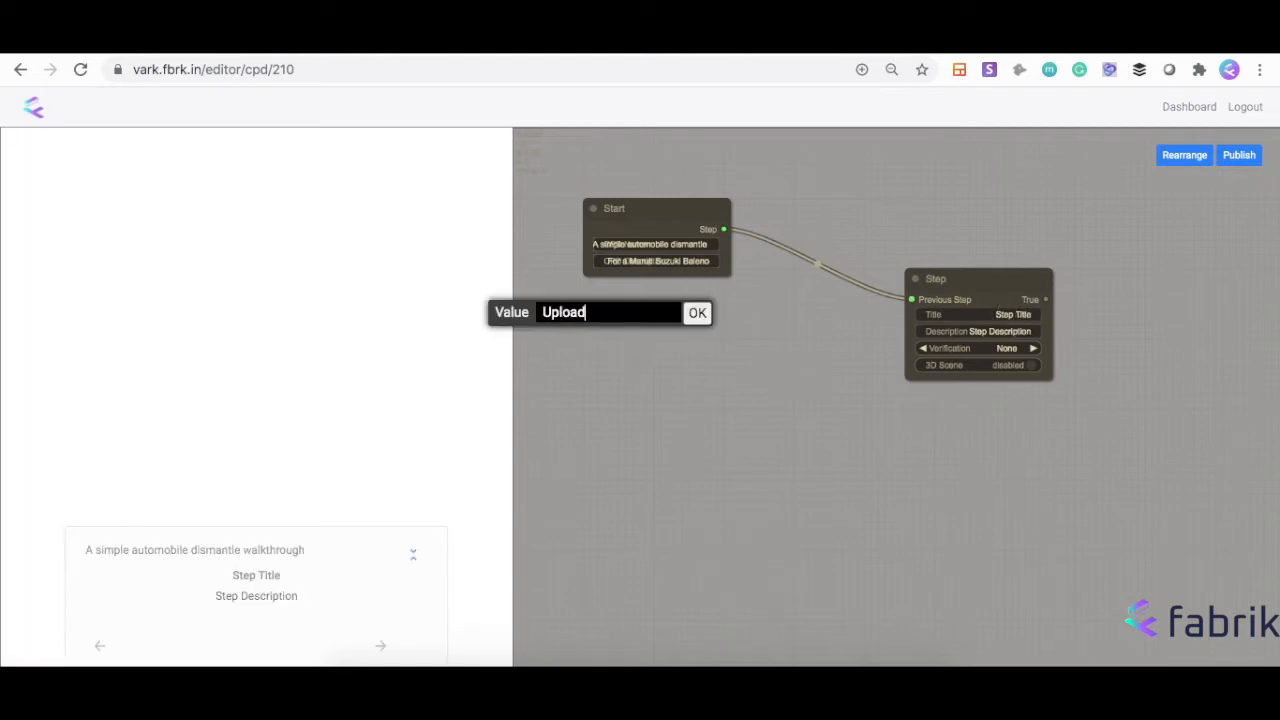
{"action": "type", "text": "load your car model"}
{"action": "key", "text": "Return"}
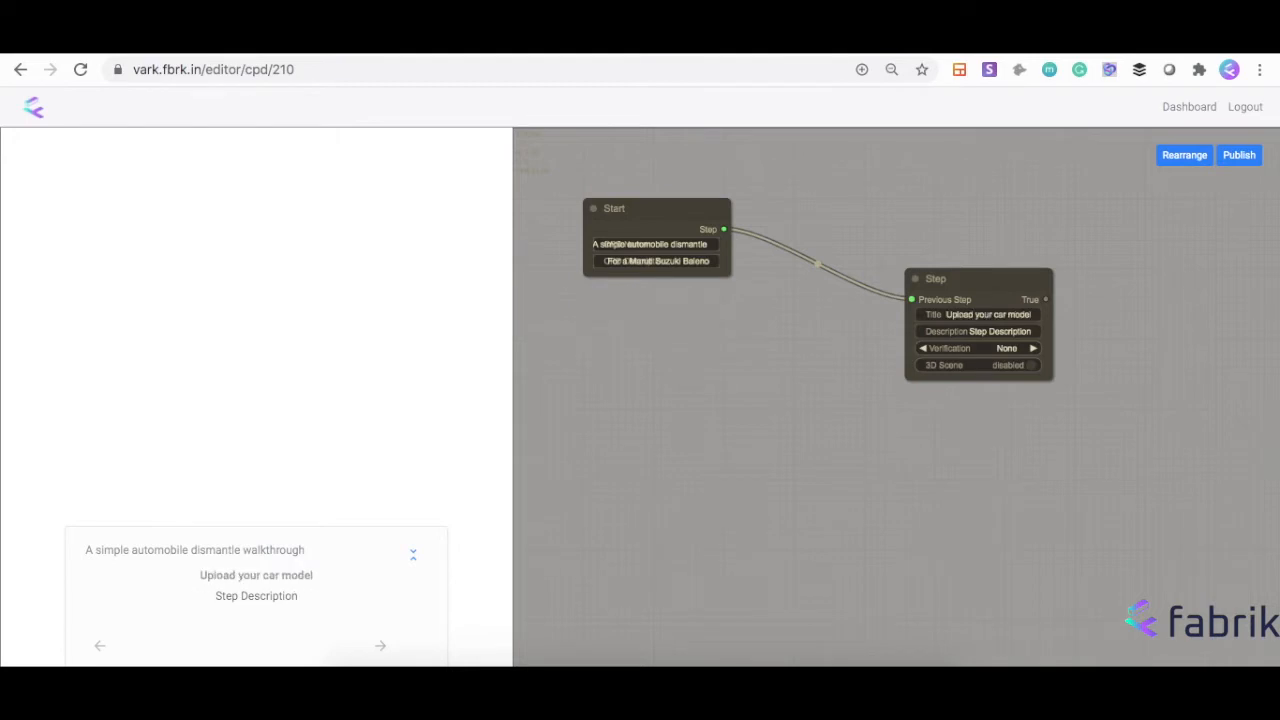
Step: Set the Step node's description to "Let's add our Maruti Suzuki Baleno car."
{"action": "left_click", "coordinate": [1037, 328]}
{"action": "key", "text": "ctrl+a"}
{"action": "key", "text": "BackSpace"}
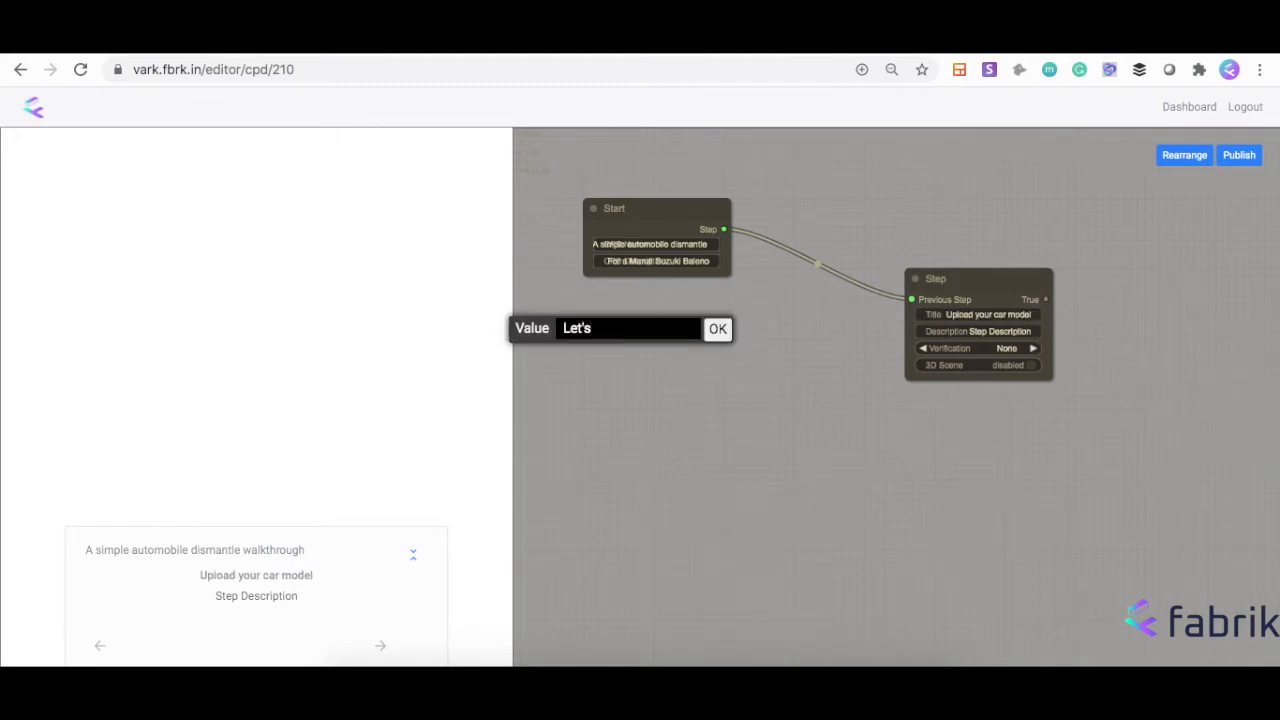
{"action": "type", "text": "Let's add our Maruti Suzuki Baleno"}
{"action": "type", "text": " car."}
{"action": "left_click", "coordinate": [719, 331]}
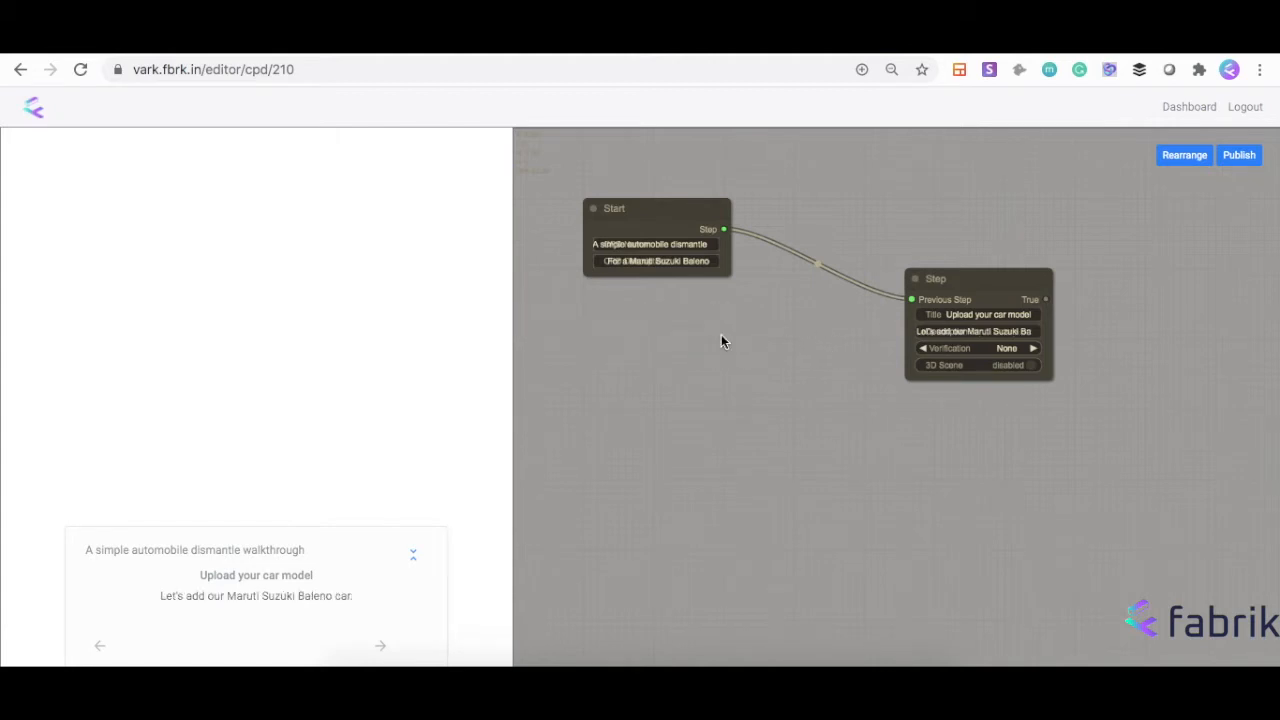
Step: Enable the 3D Scene option on the Step node and move the node closer to the Start node
{"action": "left_click", "coordinate": [1026, 368]}
{"action": "left_click_drag", "start_coordinate": [980, 274], "coordinate": [880, 296]}
{"action": "right_click", "coordinate": [988, 375]}
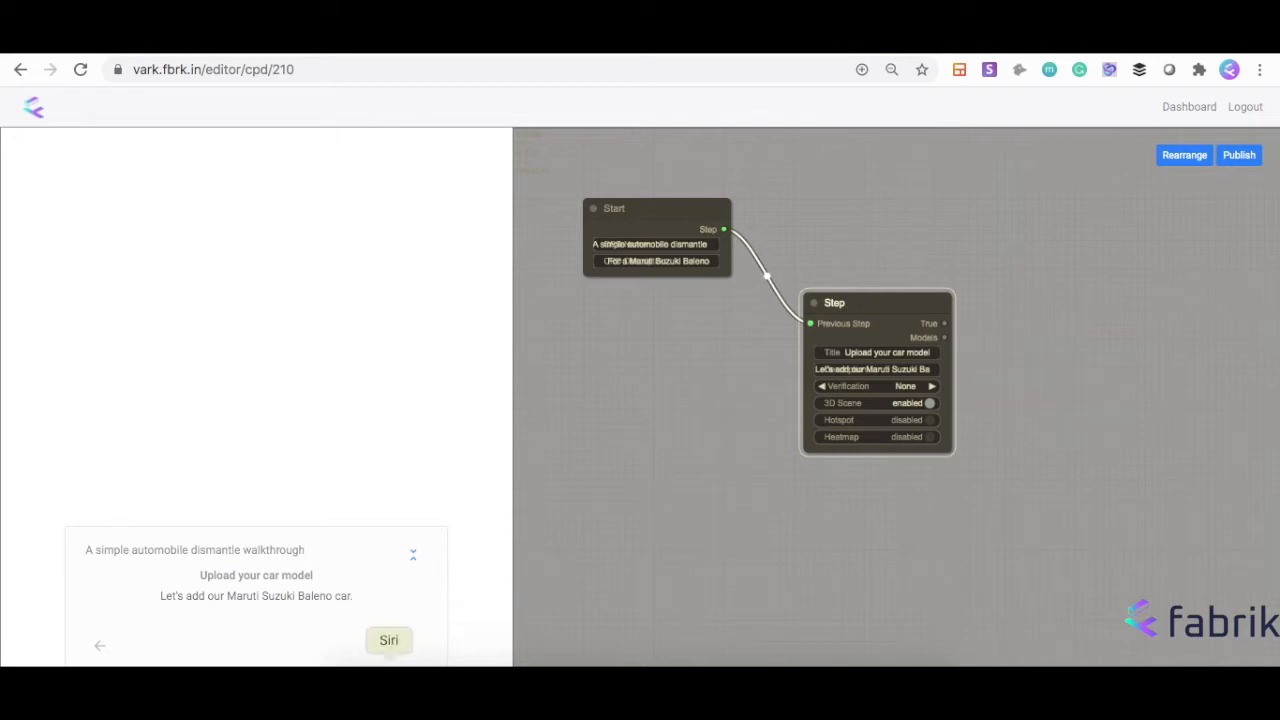
Step: Open the Downloads folder in Finder and drop the Baleno model file onto the Step node
{"action": "left_click", "coordinate": [342, 638]}
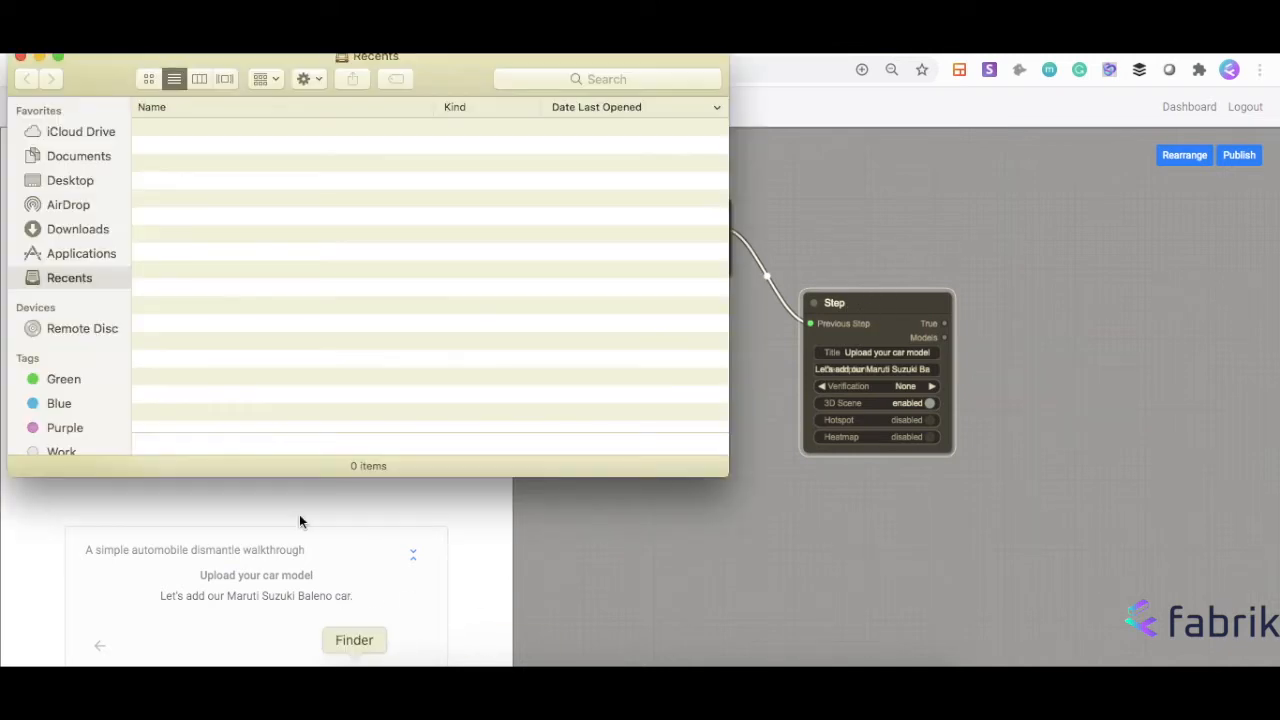
{"action": "left_click", "coordinate": [70, 229]}
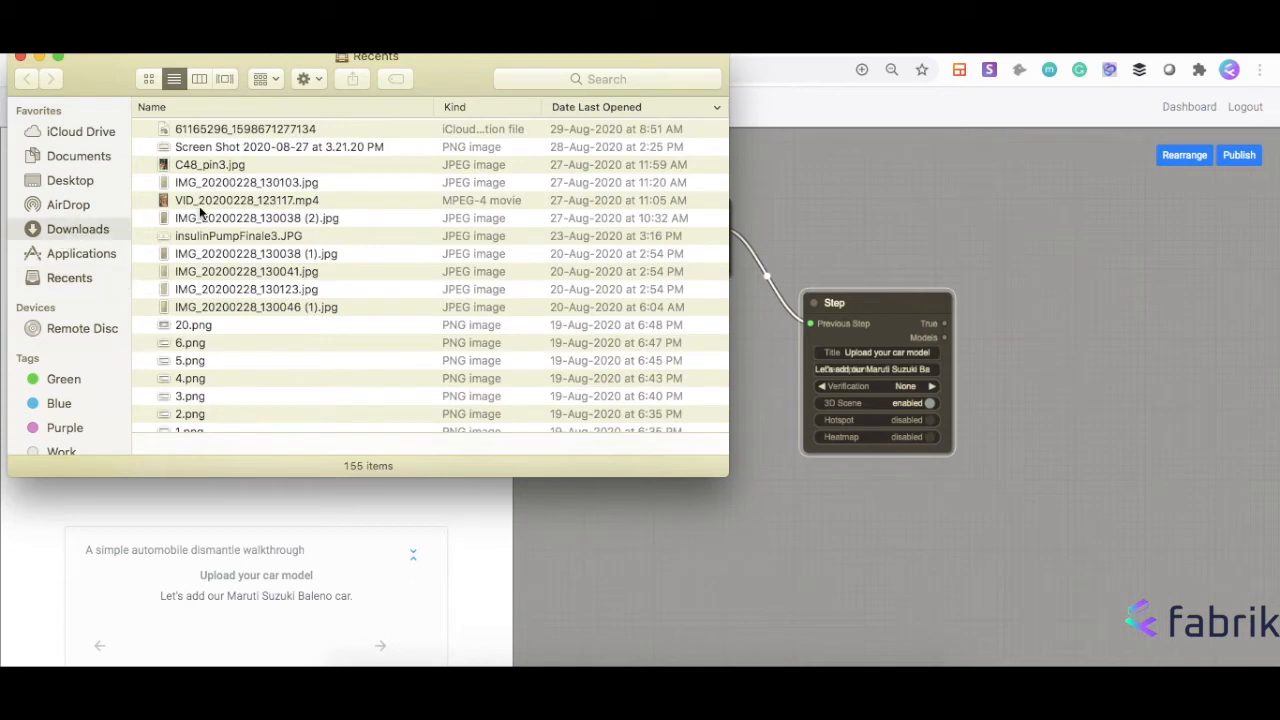
{"action": "left_click_drag", "start_coordinate": [216, 129], "coordinate": [858, 406]}
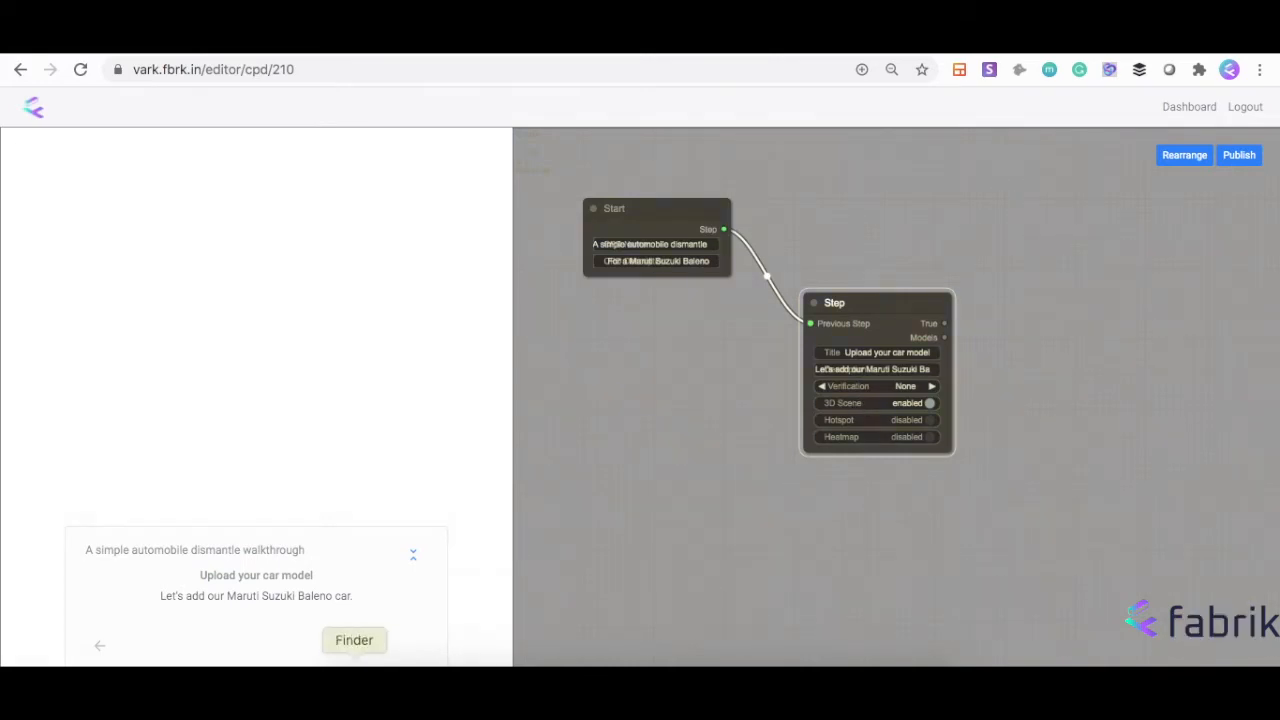
Step: Copy the Baleno model's file name in Finder and return to the procedure editor
{"action": "left_click", "coordinate": [355, 682]}
{"action": "left_click", "coordinate": [245, 134]}
{"action": "left_click", "coordinate": [245, 131]}
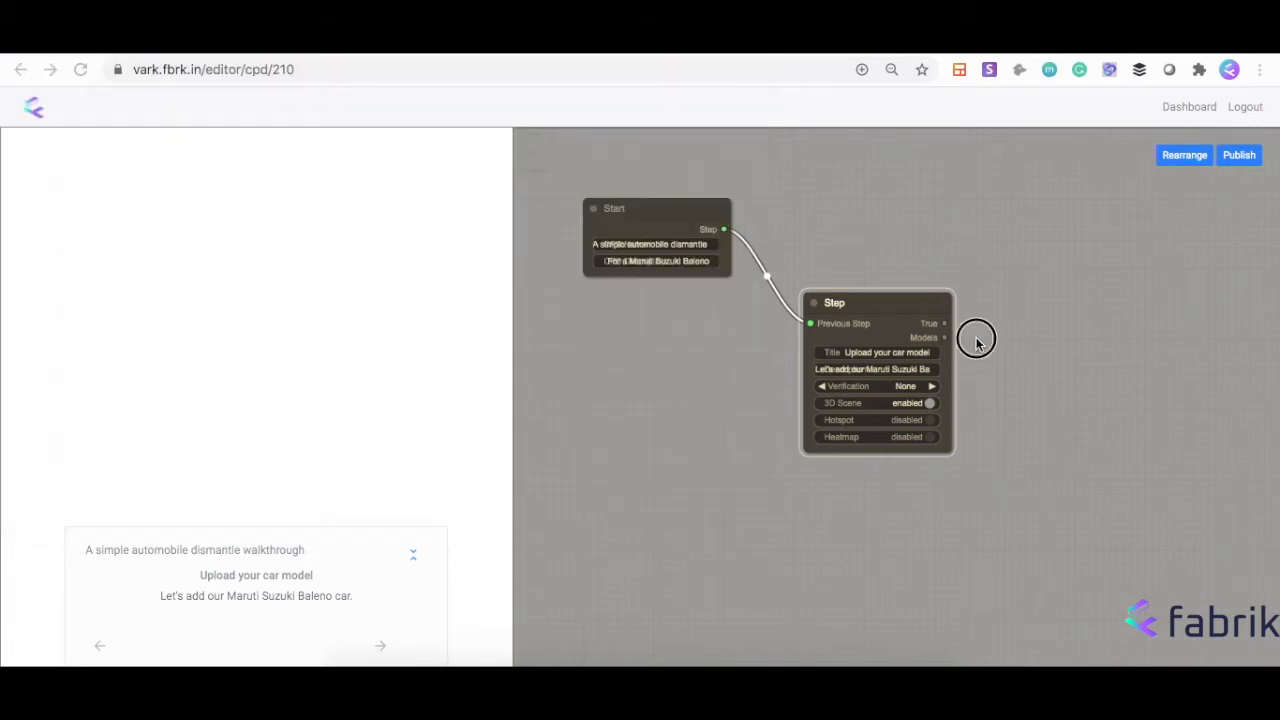
{"action": "left_click", "coordinate": [974, 337]}
Step: Add an Uploaded Model node beside the Step node and set its name to VS_demo_baleno_v1.1.glb
{"action": "right_click", "coordinate": [1007, 350]}
{"action": "left_click", "coordinate": [1020, 347]}
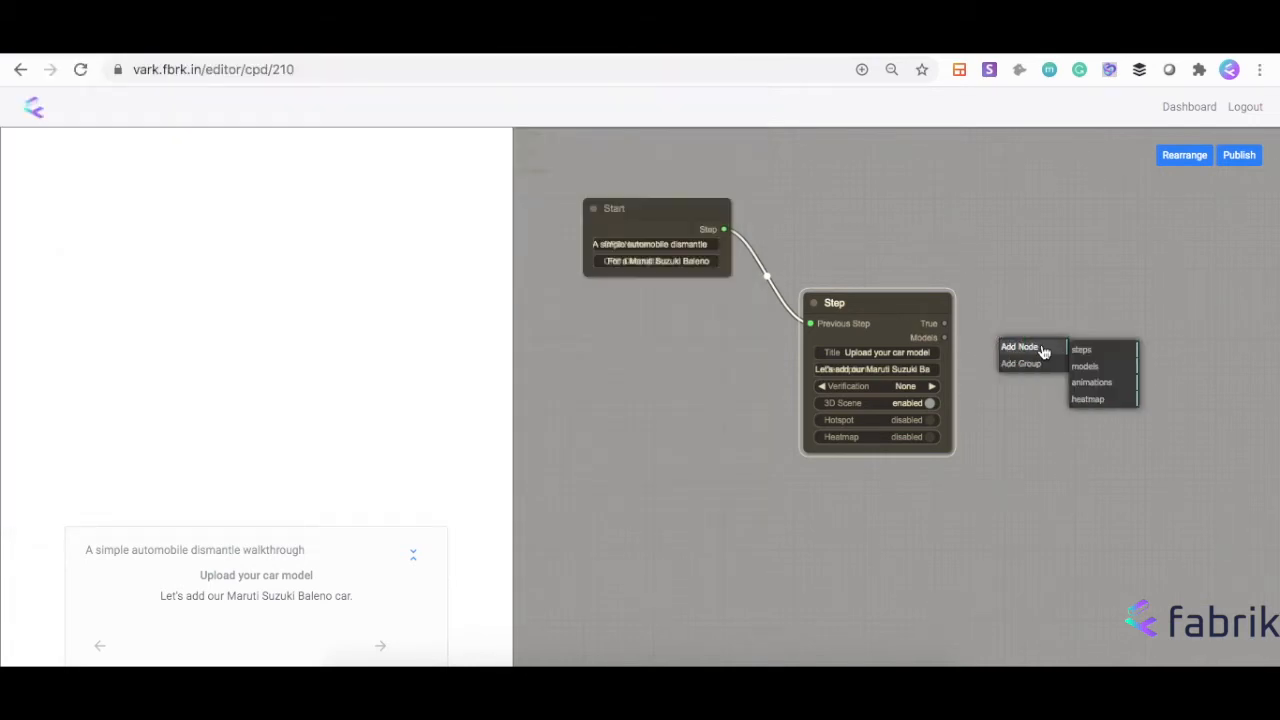
{"action": "mouse_move", "coordinate": [1097, 368]}
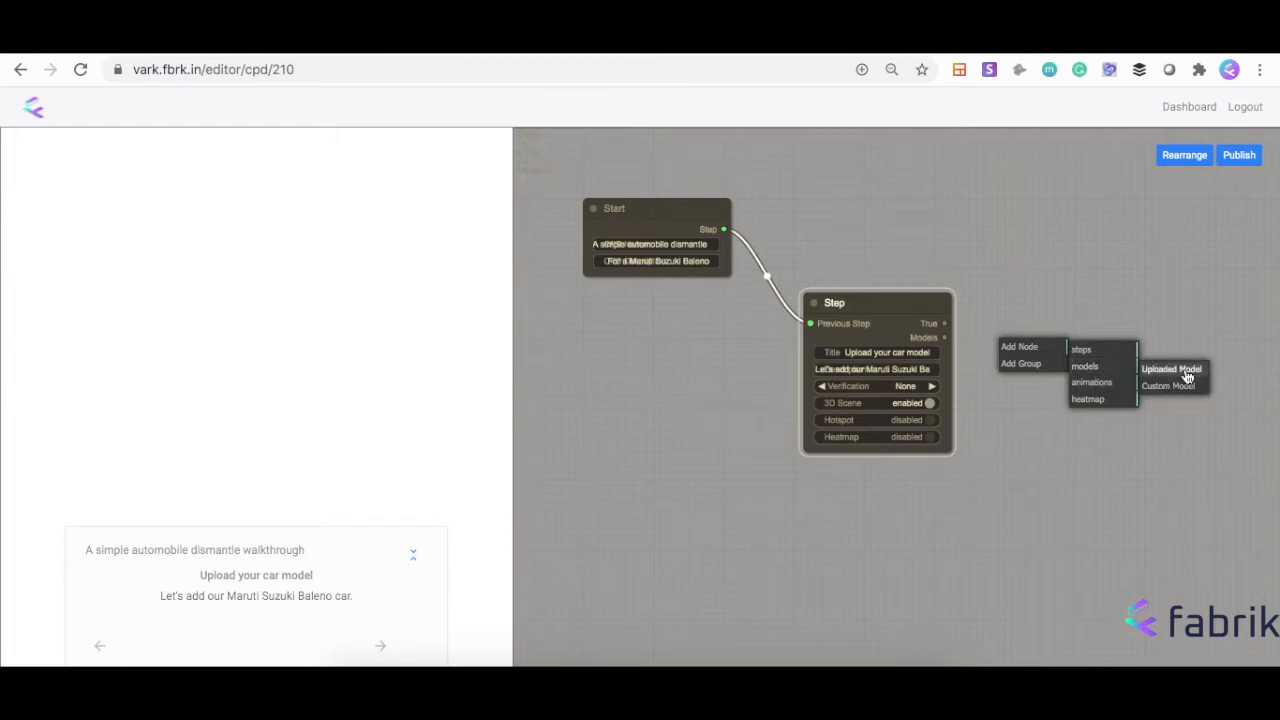
{"action": "left_click", "coordinate": [1172, 368]}
{"action": "left_click", "coordinate": [1072, 371]}
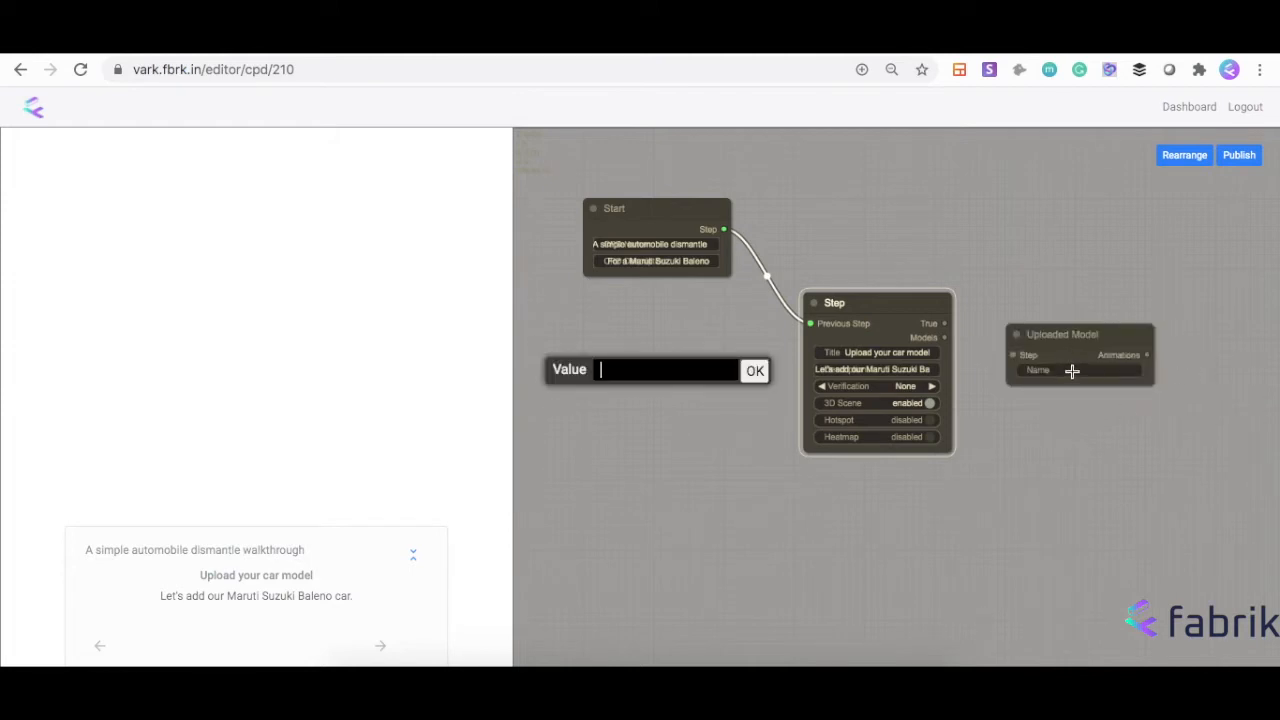
{"action": "key", "text": "ctrl+v"}
{"action": "left_click_drag", "start_coordinate": [692, 386], "coordinate": [531, 371]}
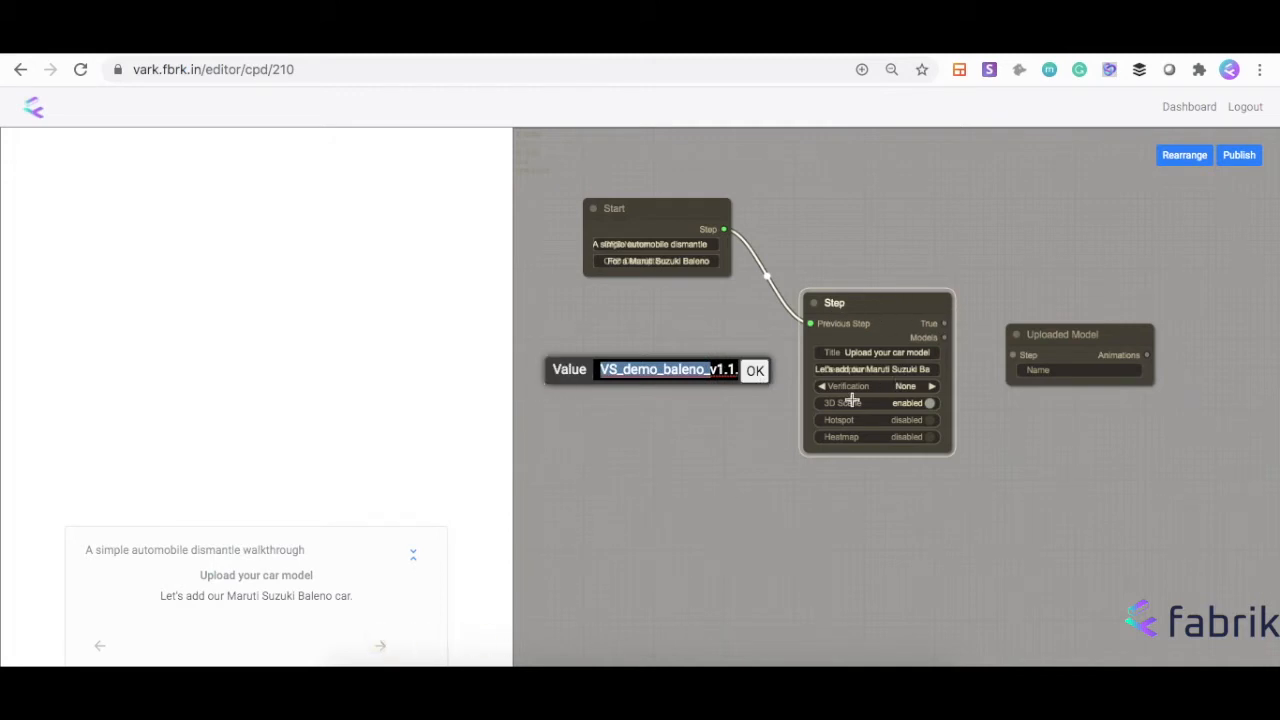
{"action": "left_click", "coordinate": [755, 372]}
{"action": "left_click_drag", "start_coordinate": [943, 321], "coordinate": [1013, 355]}
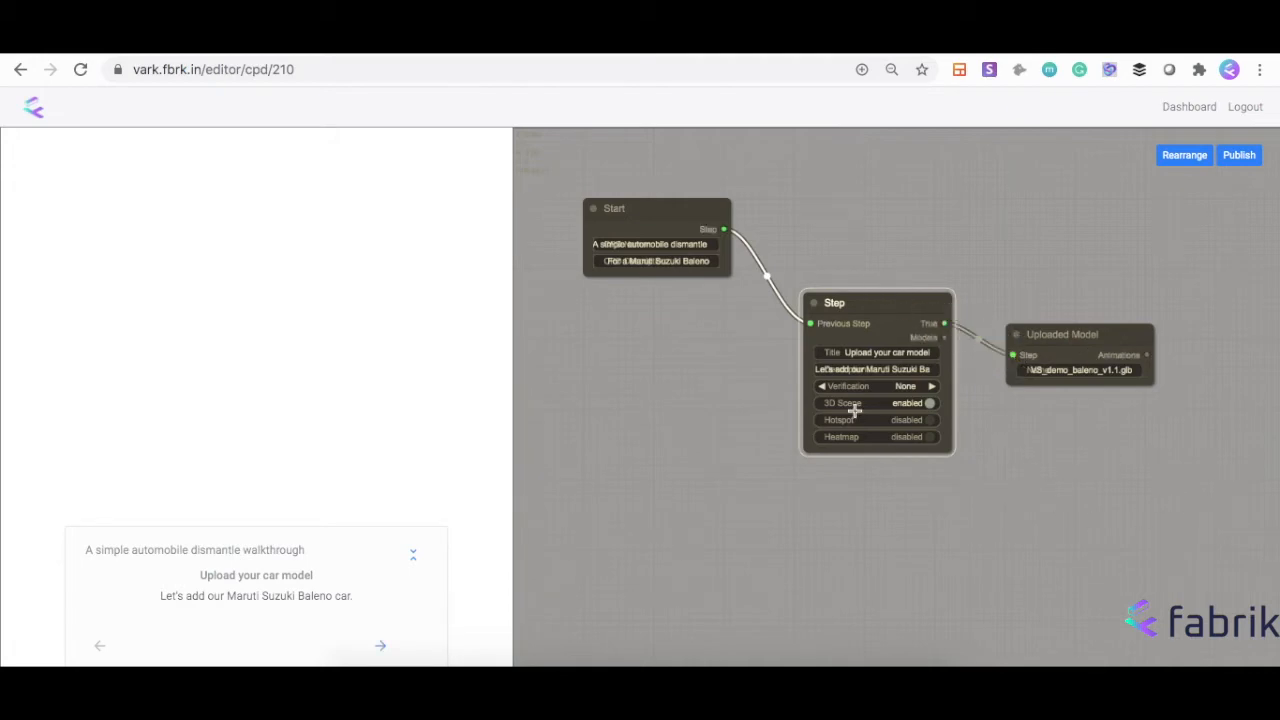
{"action": "left_click", "coordinate": [978, 344]}
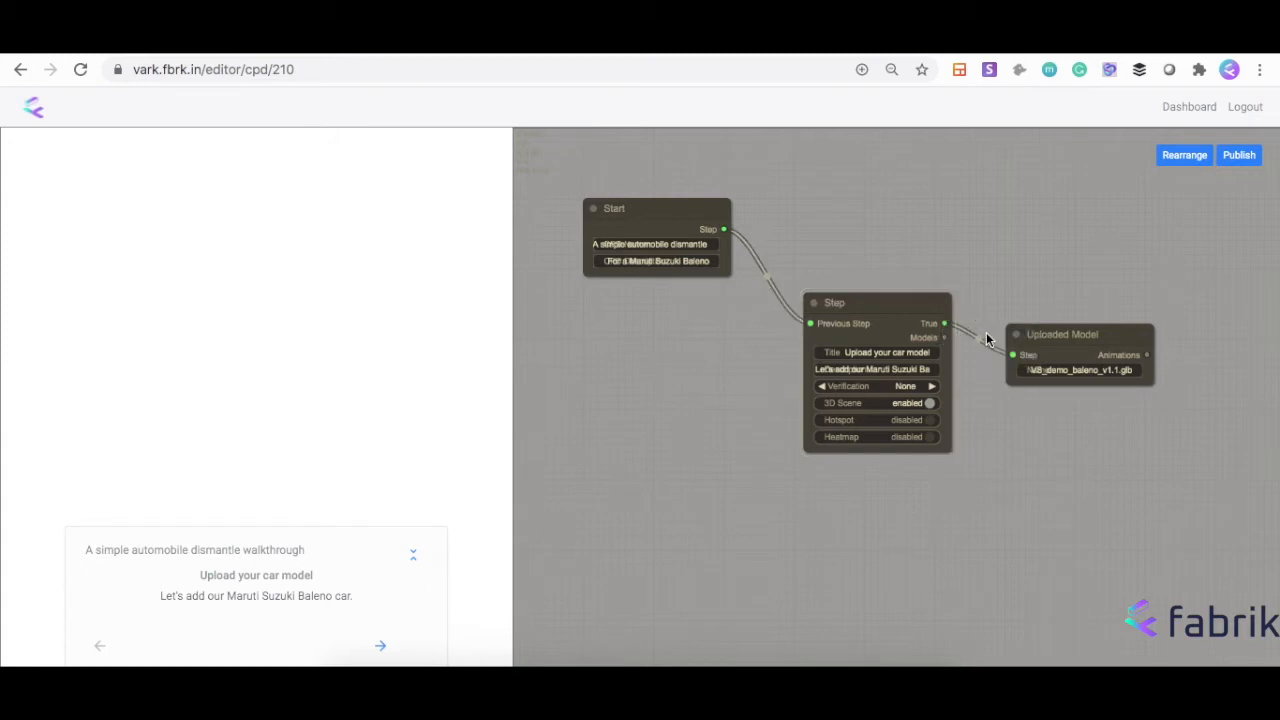
{"action": "left_click", "coordinate": [961, 330]}
{"action": "left_click", "coordinate": [978, 344]}
{"action": "left_click", "coordinate": [987, 359]}
Step: Connect the Step node's Models output to the Uploaded Model node and place that node lower on the canvas
{"action": "left_click_drag", "start_coordinate": [944, 337], "coordinate": [1088, 443]}
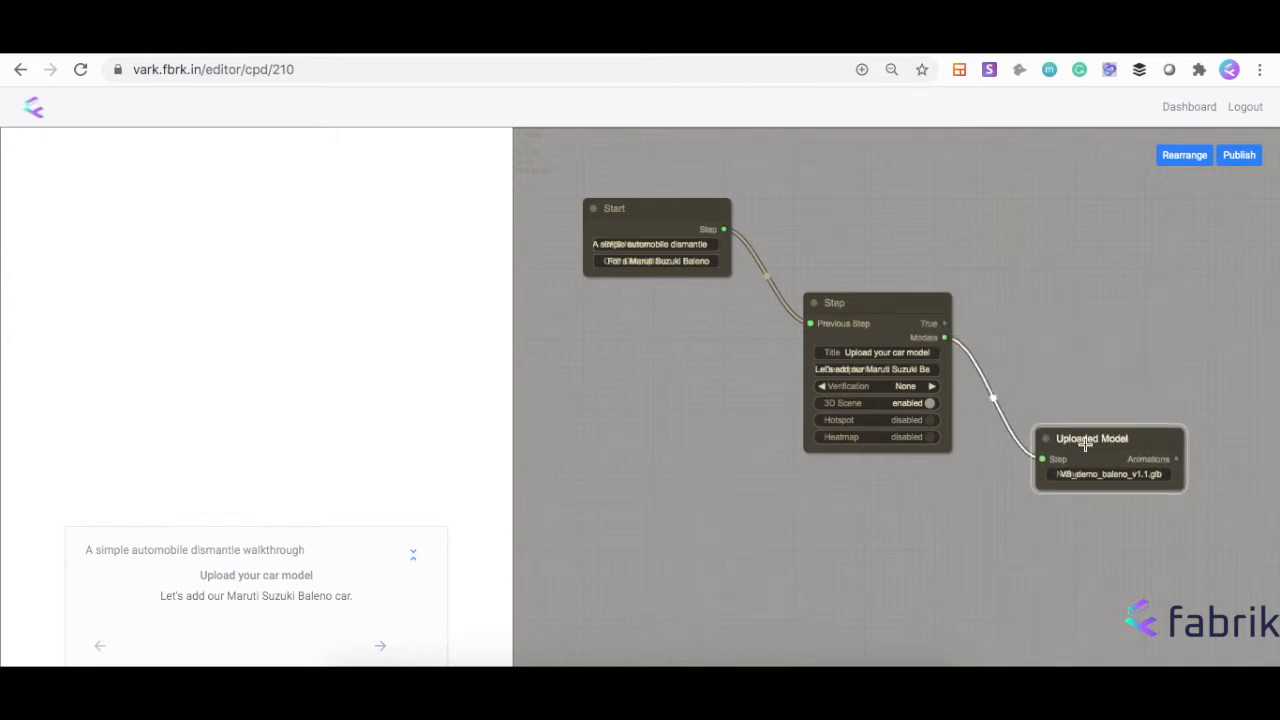
{"action": "left_click_drag", "start_coordinate": [717, 534], "coordinate": [595, 498]}
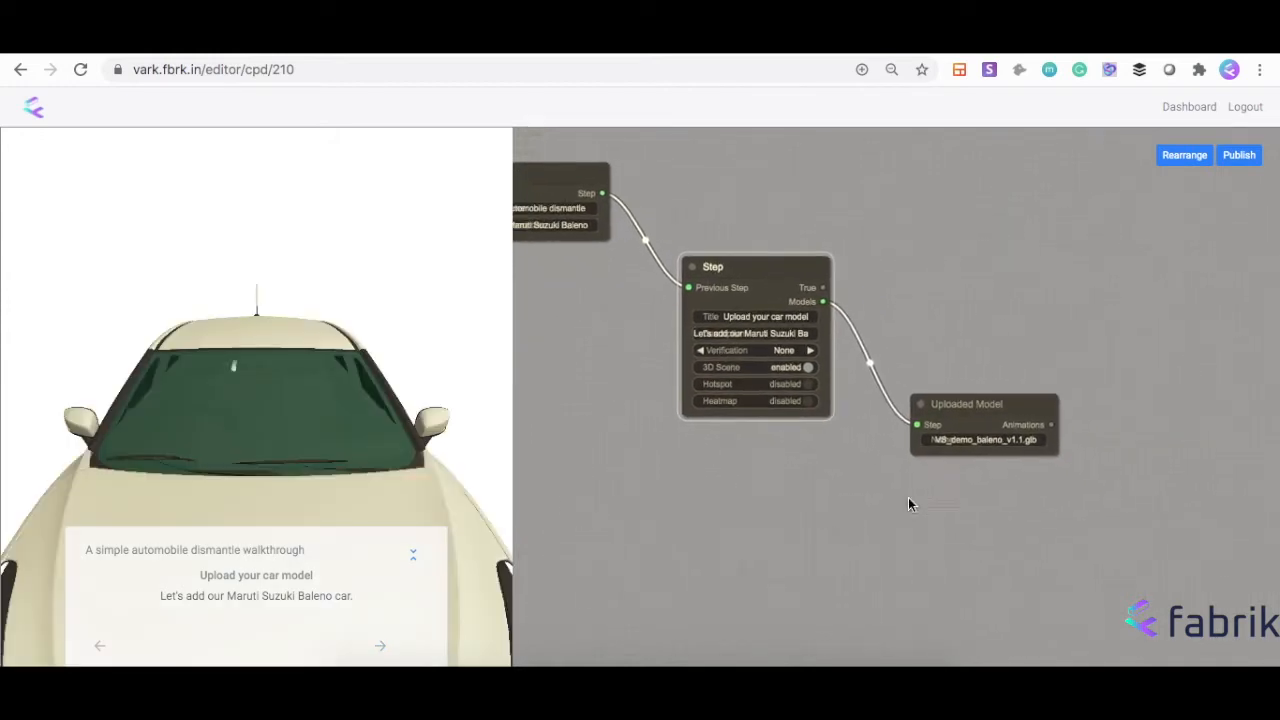
{"action": "left_click_drag", "start_coordinate": [980, 547], "coordinate": [782, 547]}
Step: Add a second Step node and connect the first step's True output to its Previous Step input
{"action": "left_click_drag", "start_coordinate": [881, 314], "coordinate": [1006, 289]}
{"action": "right_click", "coordinate": [1062, 280]}
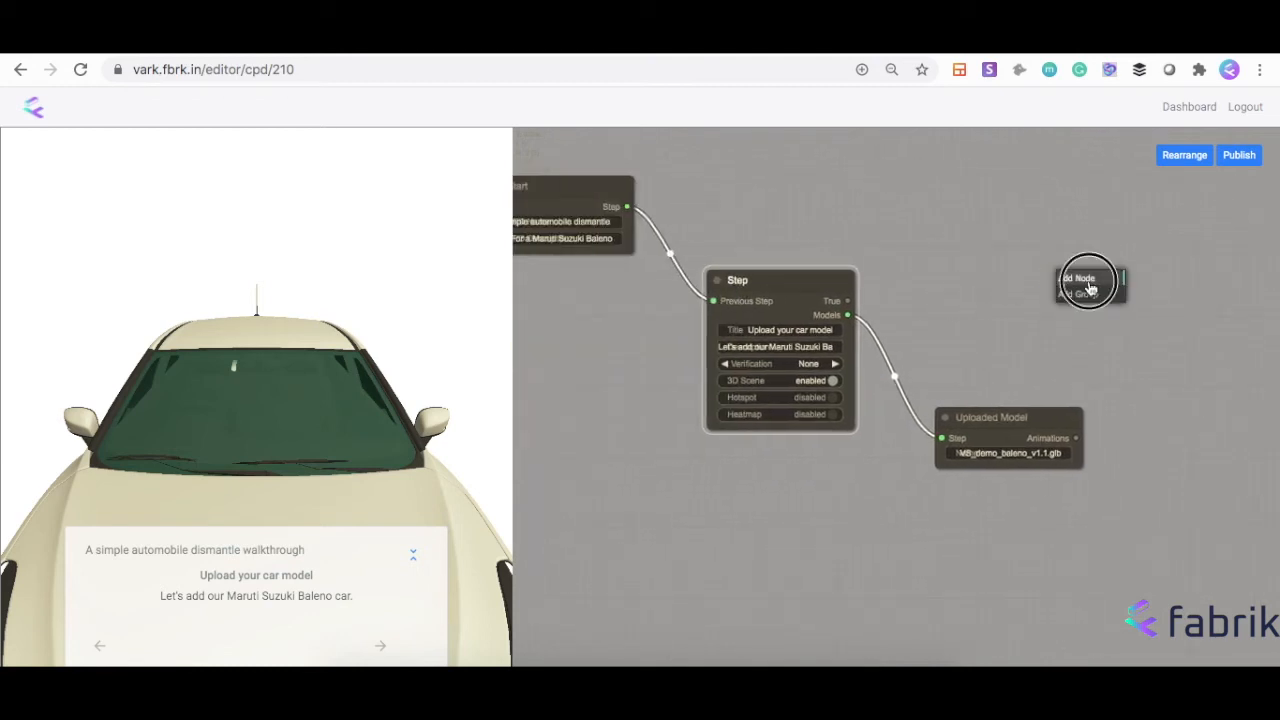
{"action": "mouse_move", "coordinate": [1090, 284]}
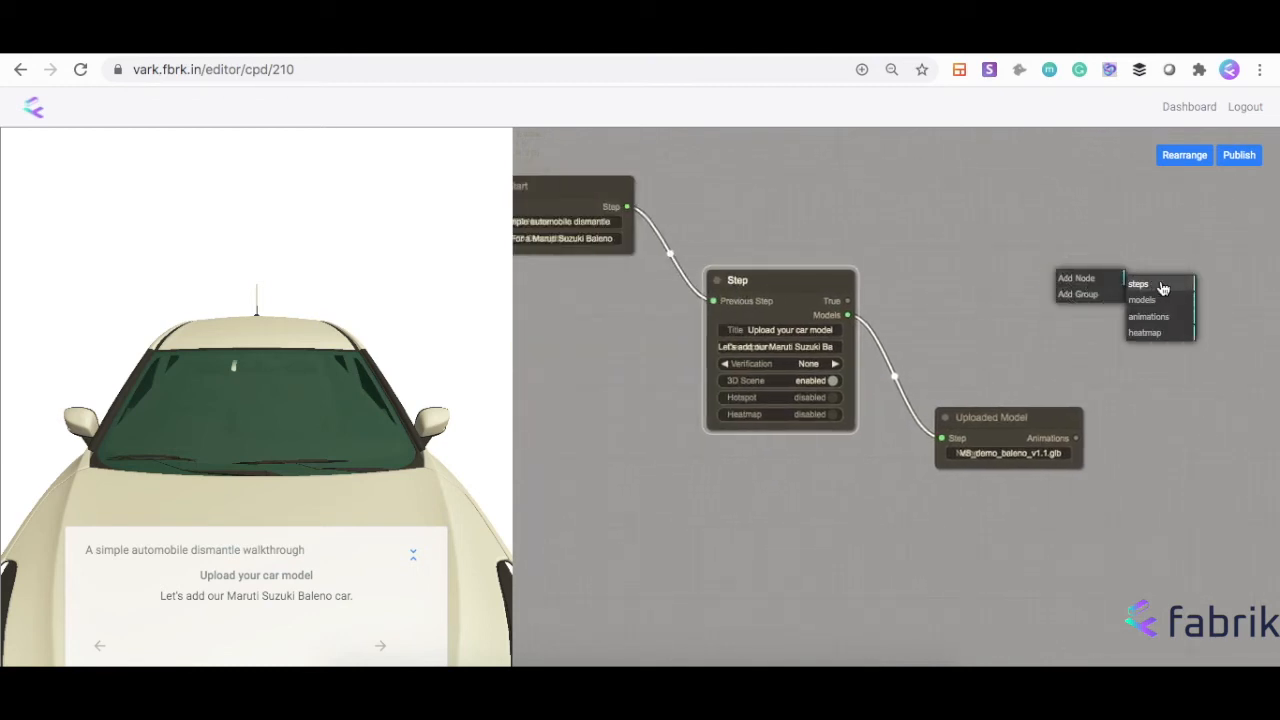
{"action": "mouse_move", "coordinate": [1160, 285]}
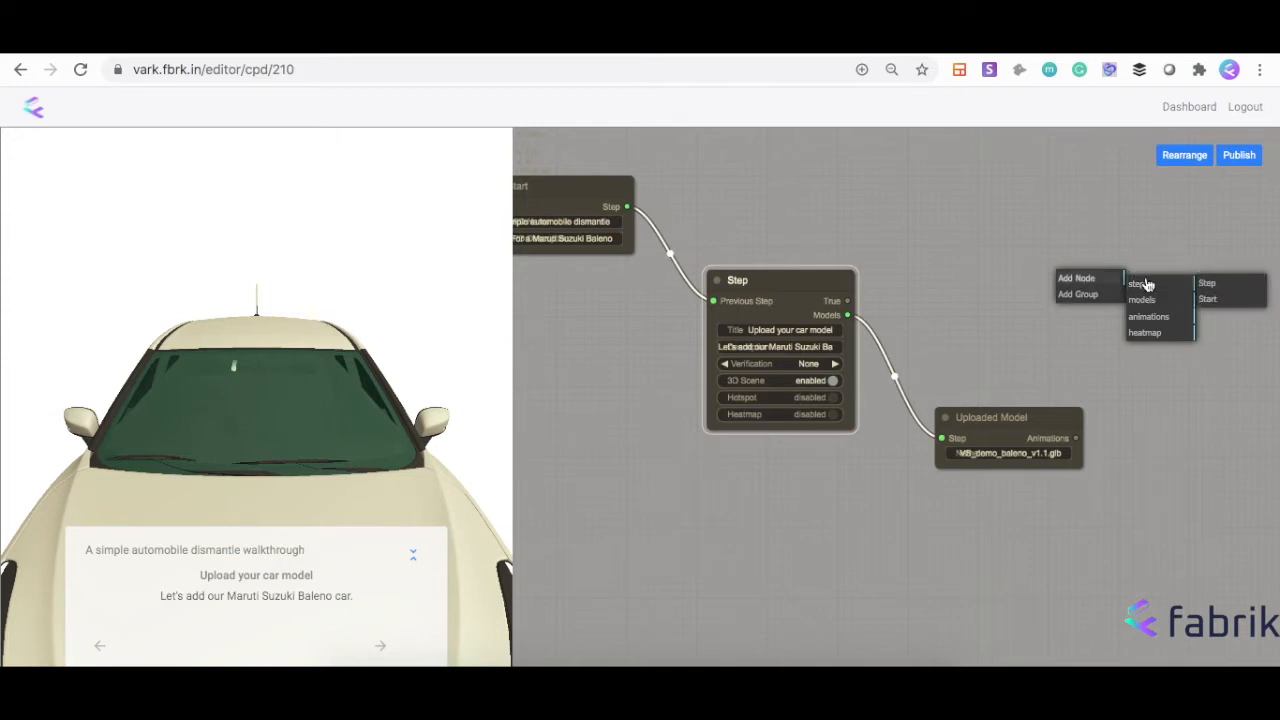
{"action": "left_click", "coordinate": [1228, 284]}
{"action": "left_click_drag", "start_coordinate": [847, 300], "coordinate": [1072, 286]}
Step: Set the new Step node's title to "Remove the wheels" and its description to "Move the wheels downward - Y-axis."
{"action": "left_click", "coordinate": [1162, 302]}
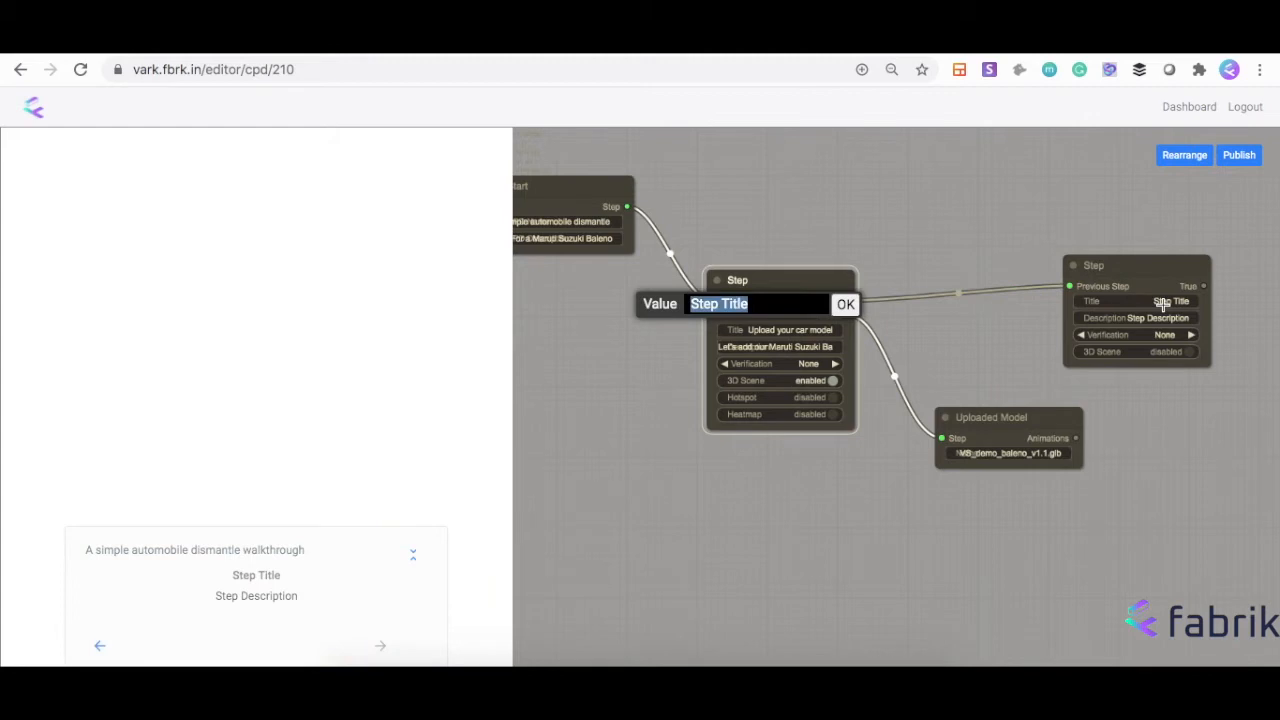
{"action": "type", "text": "Remove"}
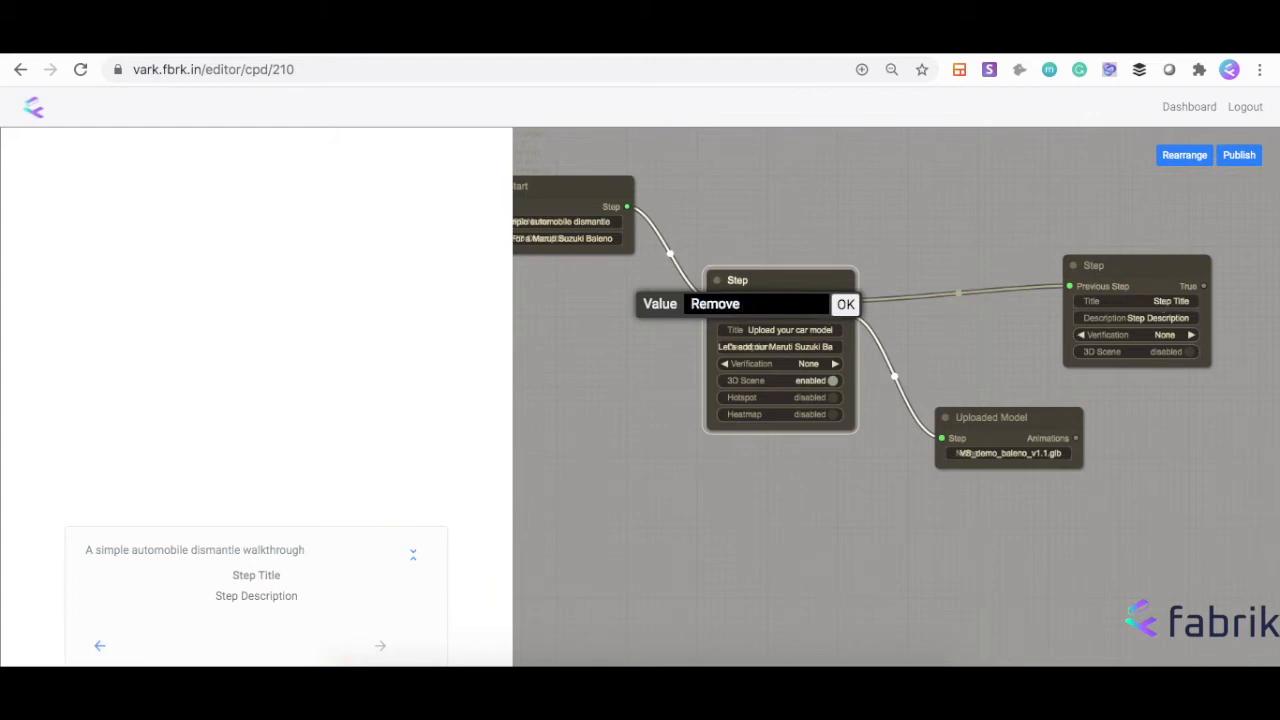
{"action": "type", "text": " the wheels"}
{"action": "key", "text": "Return"}
{"action": "left_click", "coordinate": [1141, 318]}
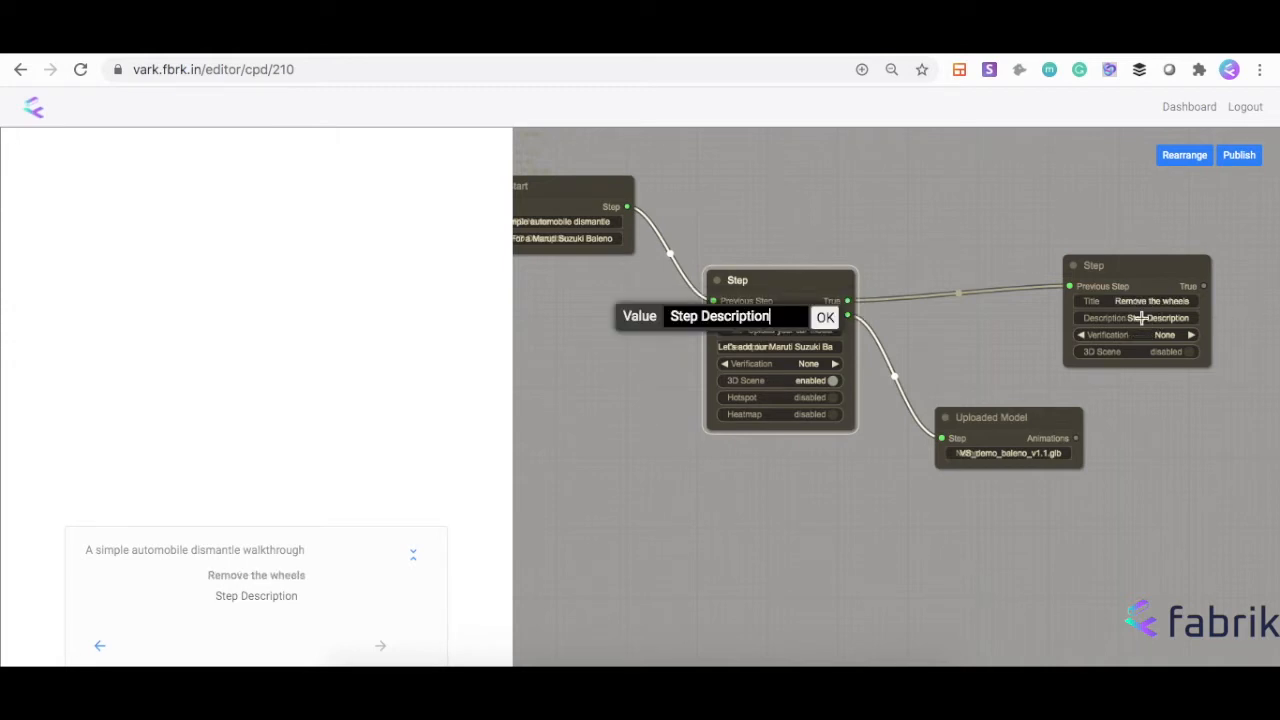
{"action": "type", "text": "M"}
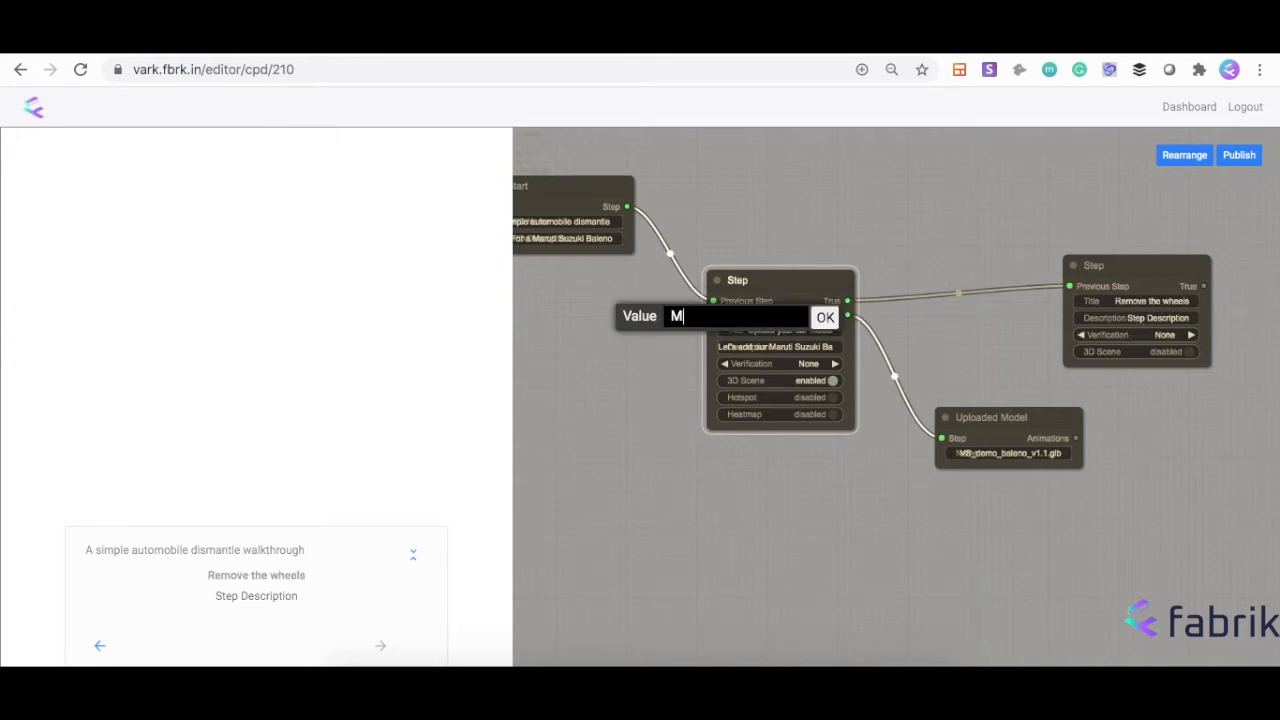
{"action": "type", "text": "ove the wheels downward - Y-axis."}
{"action": "left_click", "coordinate": [825, 316]}
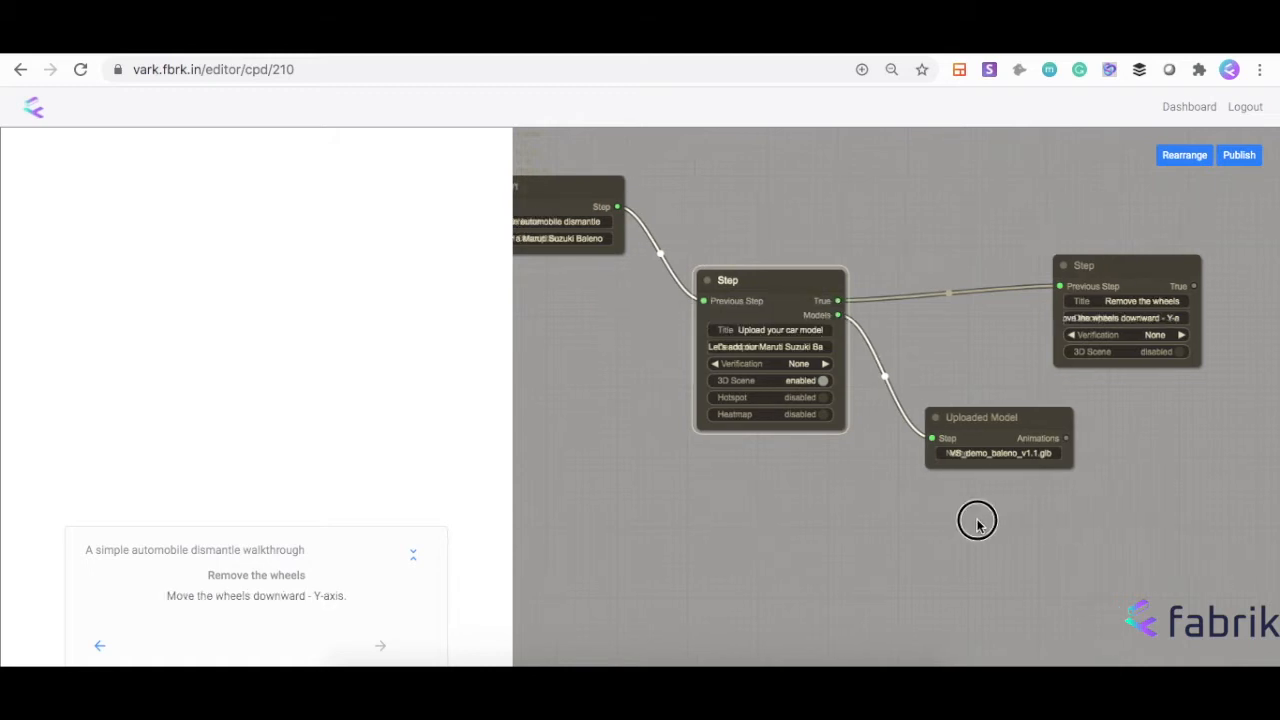
Step: Enable the 3D scene on the Remove the wheels step and connect its Models output to a clone of the Uploaded Model node
{"action": "left_click_drag", "start_coordinate": [977, 517], "coordinate": [780, 449]}
{"action": "left_click", "coordinate": [797, 346]}
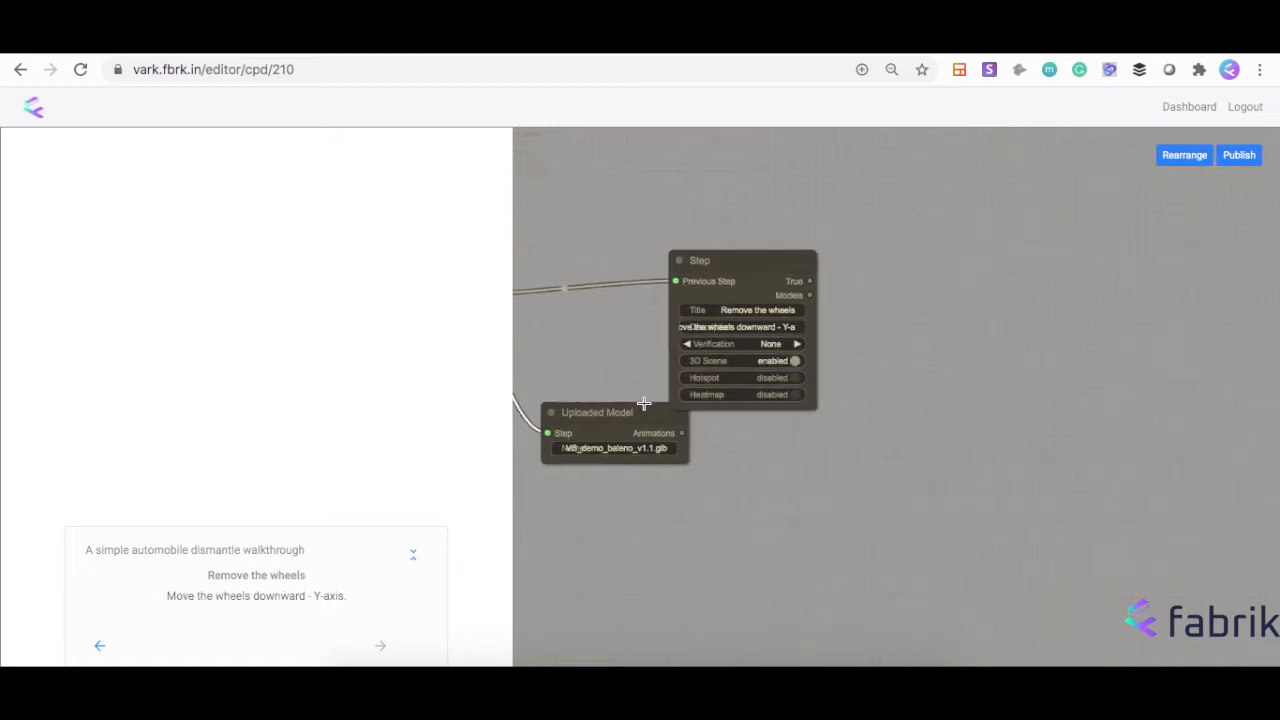
{"action": "left_click", "coordinate": [606, 422]}
{"action": "right_click", "coordinate": [606, 420]}
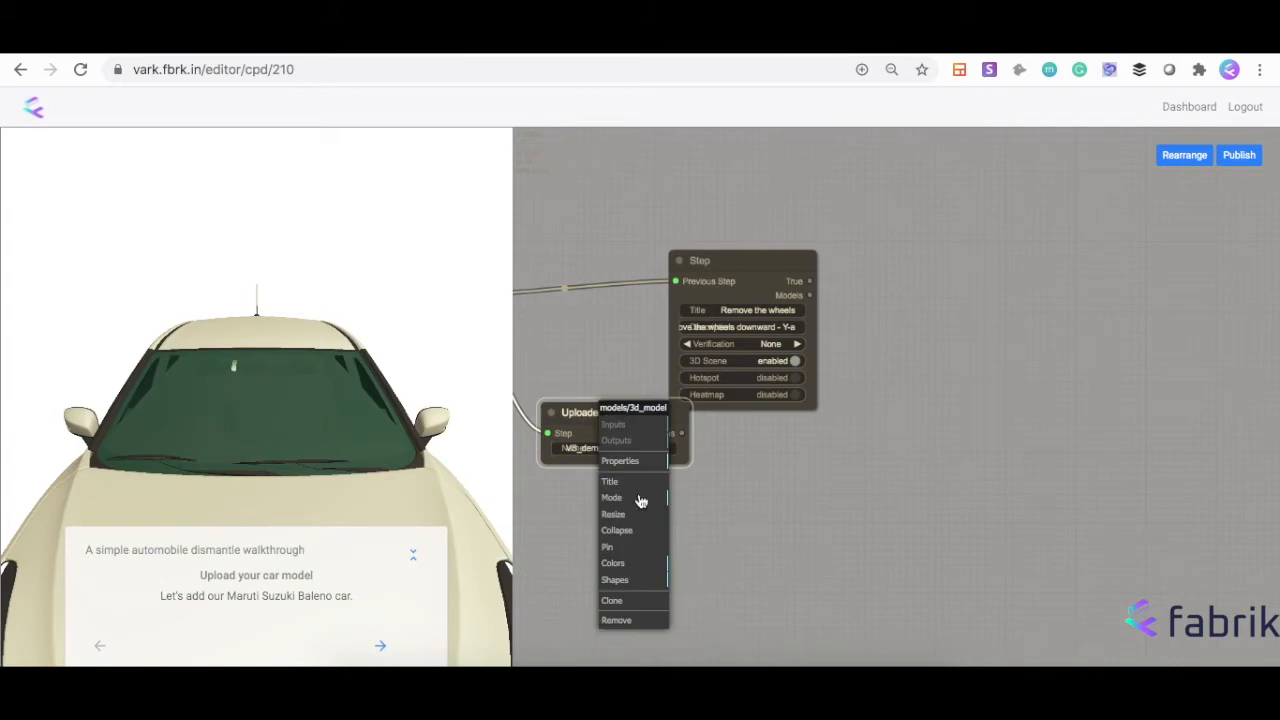
{"action": "left_click", "coordinate": [614, 599]}
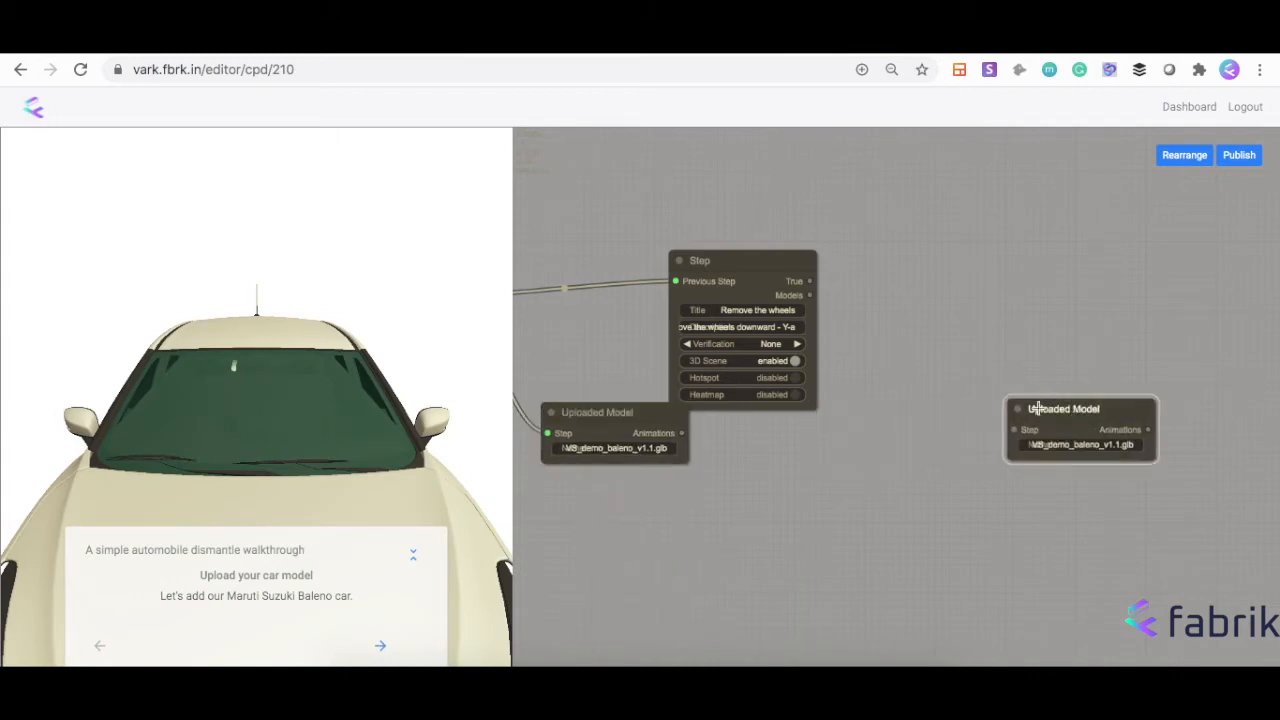
{"action": "left_click_drag", "start_coordinate": [810, 295], "coordinate": [1011, 430]}
Step: Add a custom animation for the car's tyre mesh Suzuki_Baleno_2016_4 from the 3D preview
{"action": "scroll", "coordinate": [264, 373], "scroll_direction": "down", "scroll_amount": 5}
{"action": "left_click_drag", "start_coordinate": [267, 375], "coordinate": [177, 354]}
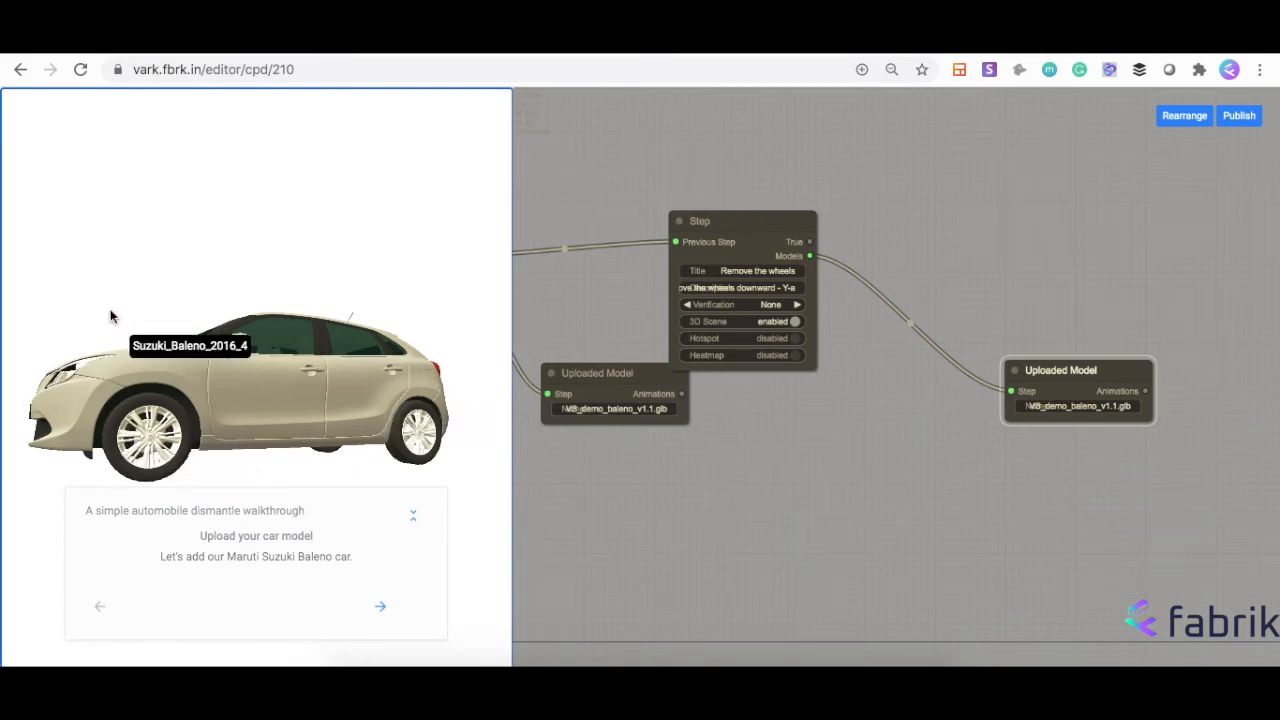
{"action": "left_click", "coordinate": [103, 449]}
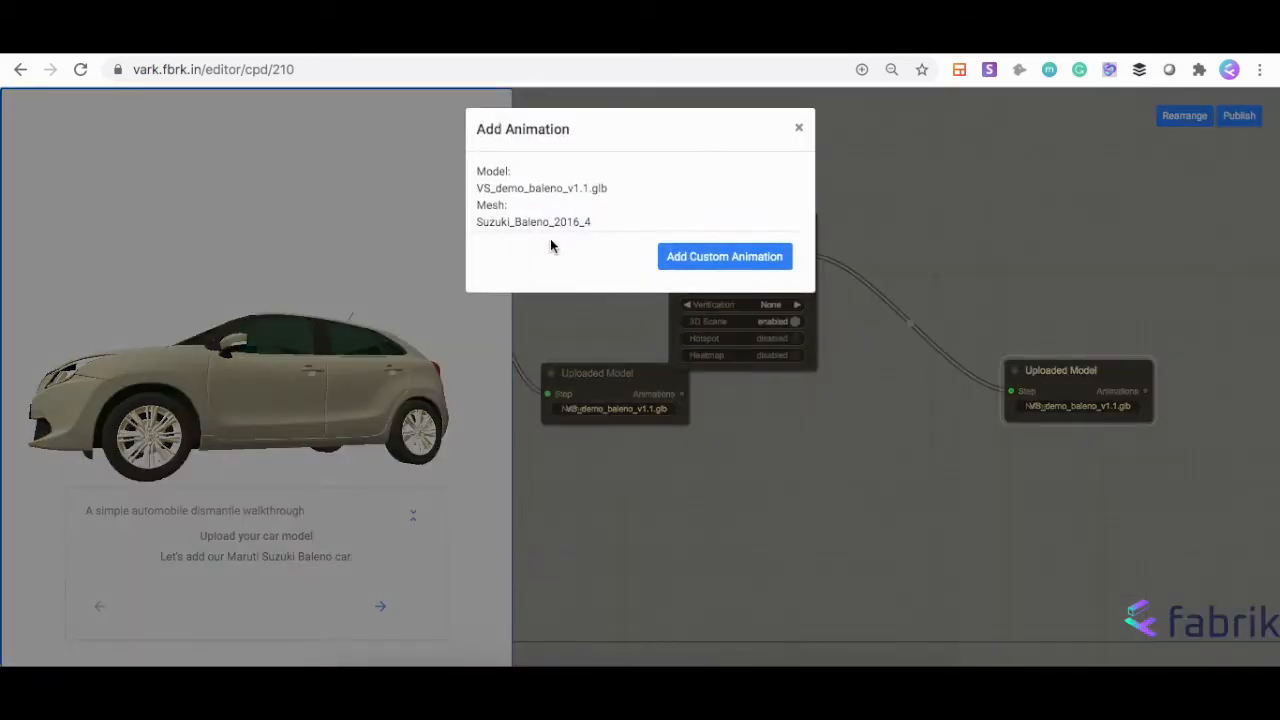
{"action": "left_click", "coordinate": [709, 258]}
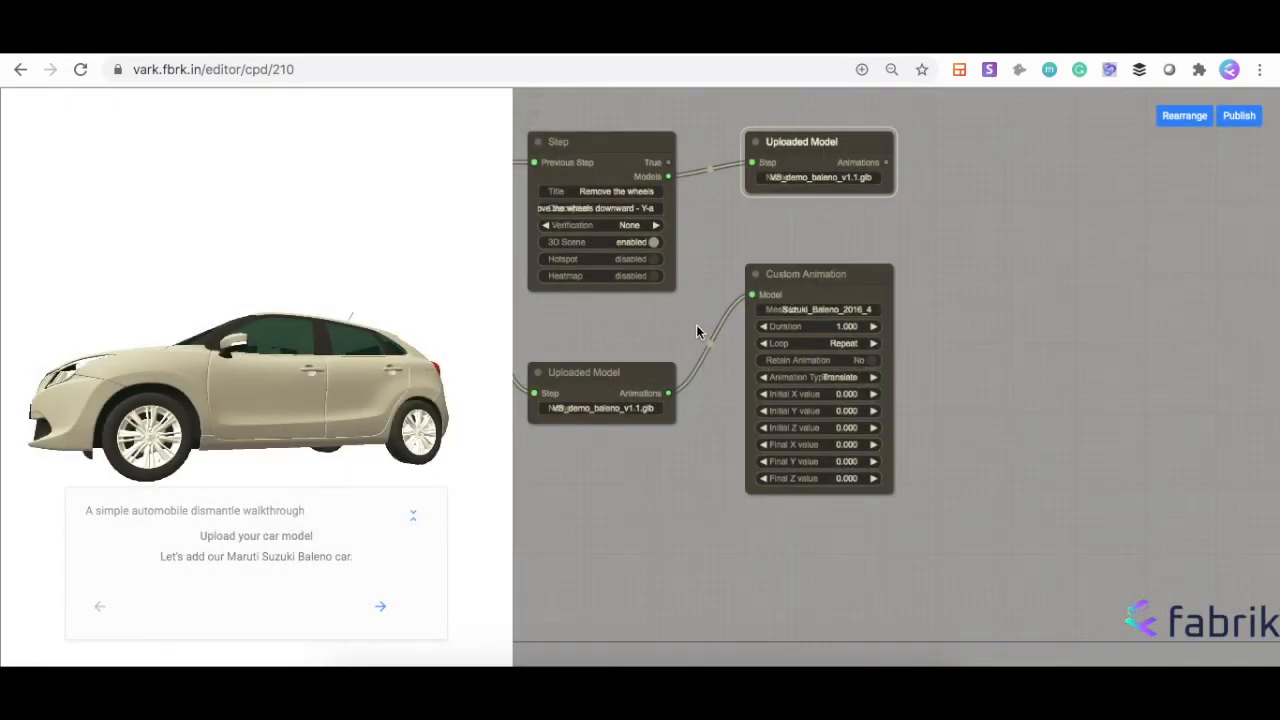
Step: Delete the link between the first Uploaded Model and the Custom Animation, and connect the cloned model's Animations output to that animation instead
{"action": "right_click", "coordinate": [709, 345]}
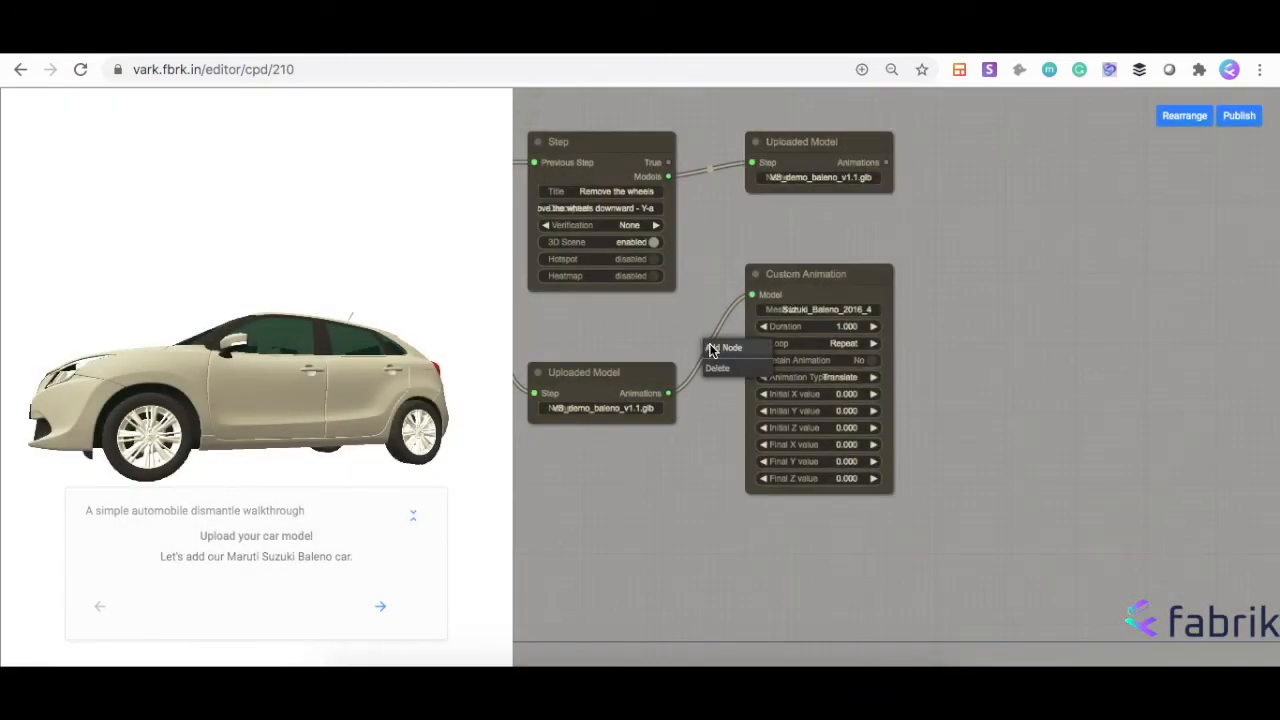
{"action": "left_click_drag", "start_coordinate": [737, 243], "coordinate": [1035, 236]}
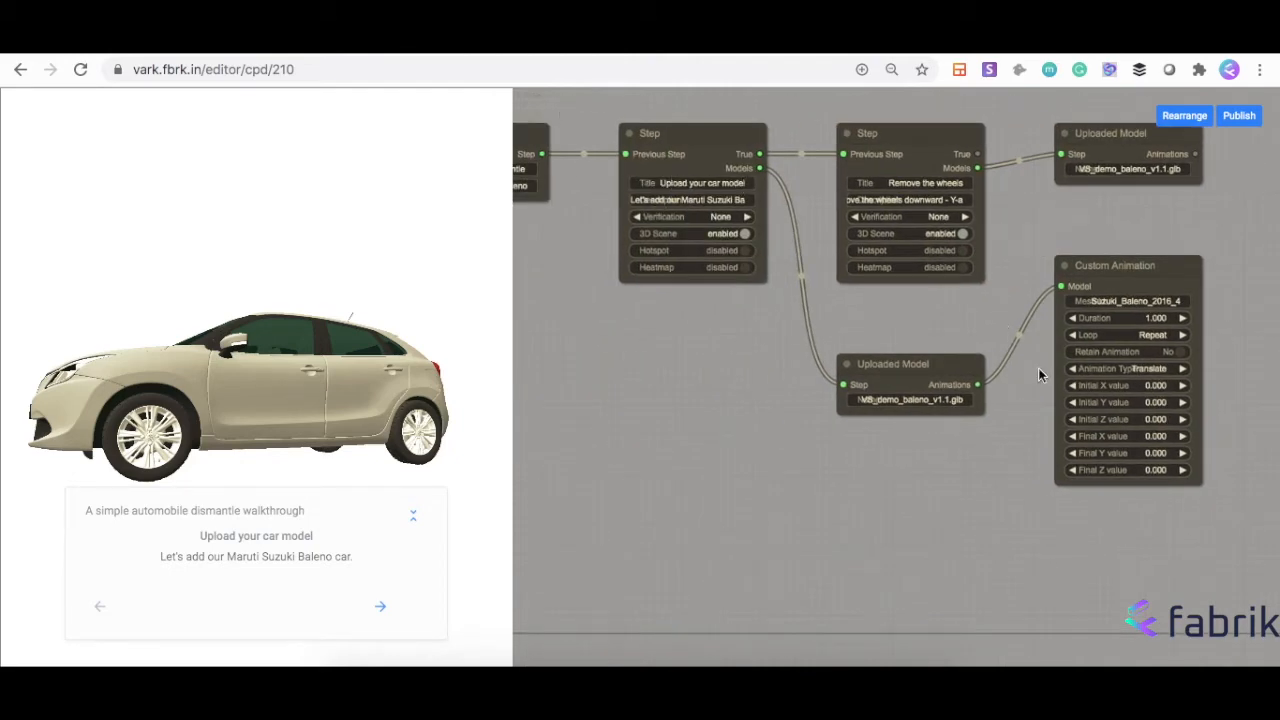
{"action": "left_click", "coordinate": [1020, 337]}
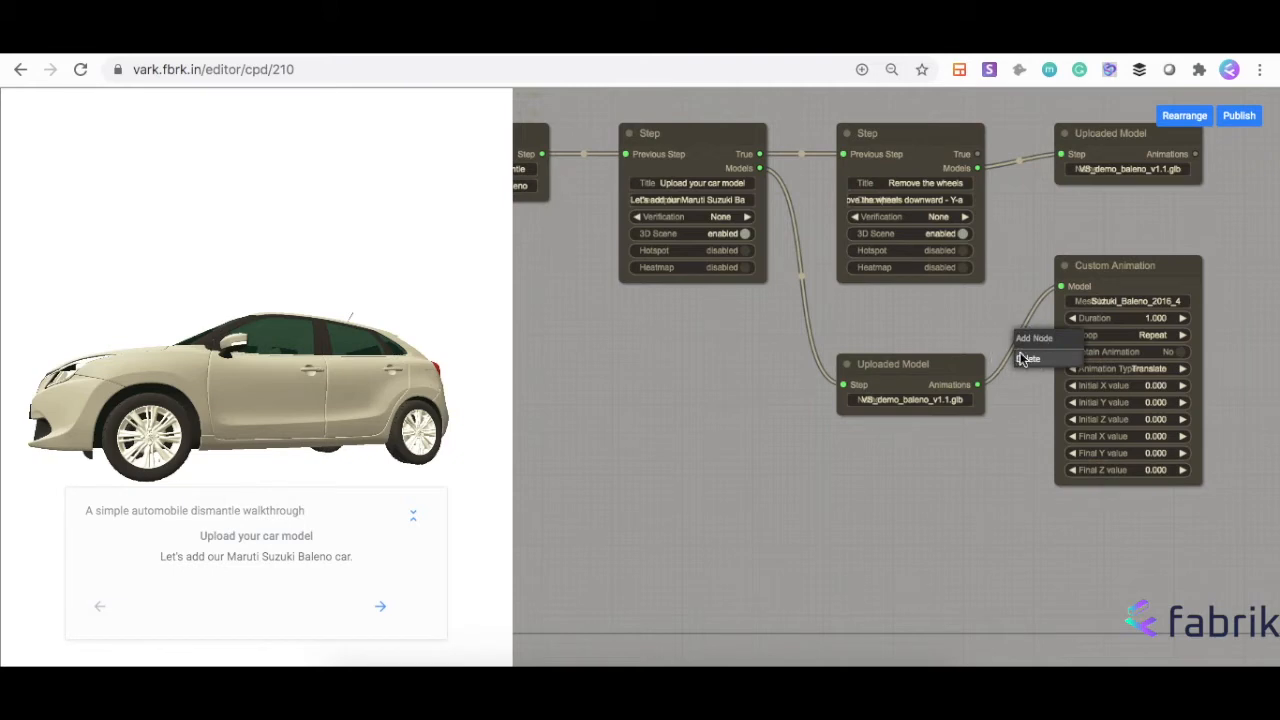
{"action": "left_click", "coordinate": [1024, 359]}
{"action": "left_click_drag", "start_coordinate": [1115, 265], "coordinate": [1274, 270]}
{"action": "left_click_drag", "start_coordinate": [1195, 154], "coordinate": [1218, 292]}
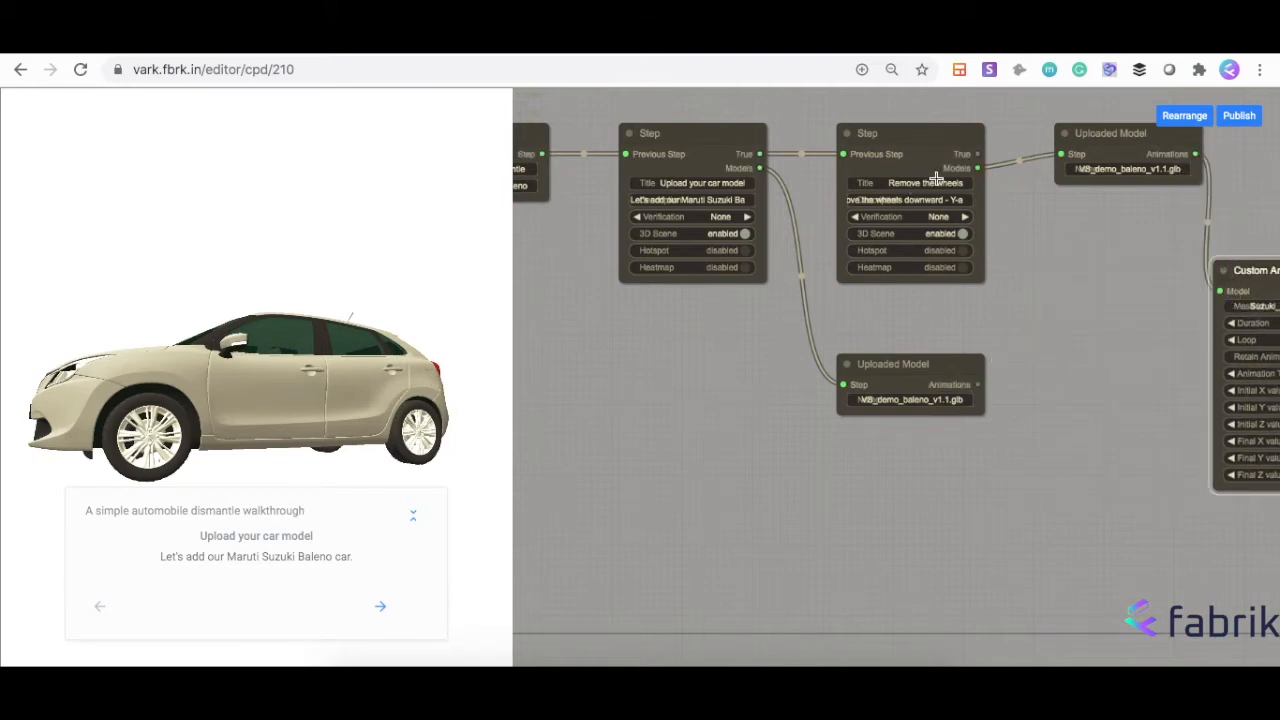
Step: Set the tyre animation's duration to 5 and its Final Y value to -100
{"action": "left_click_drag", "start_coordinate": [1071, 303], "coordinate": [811, 306]}
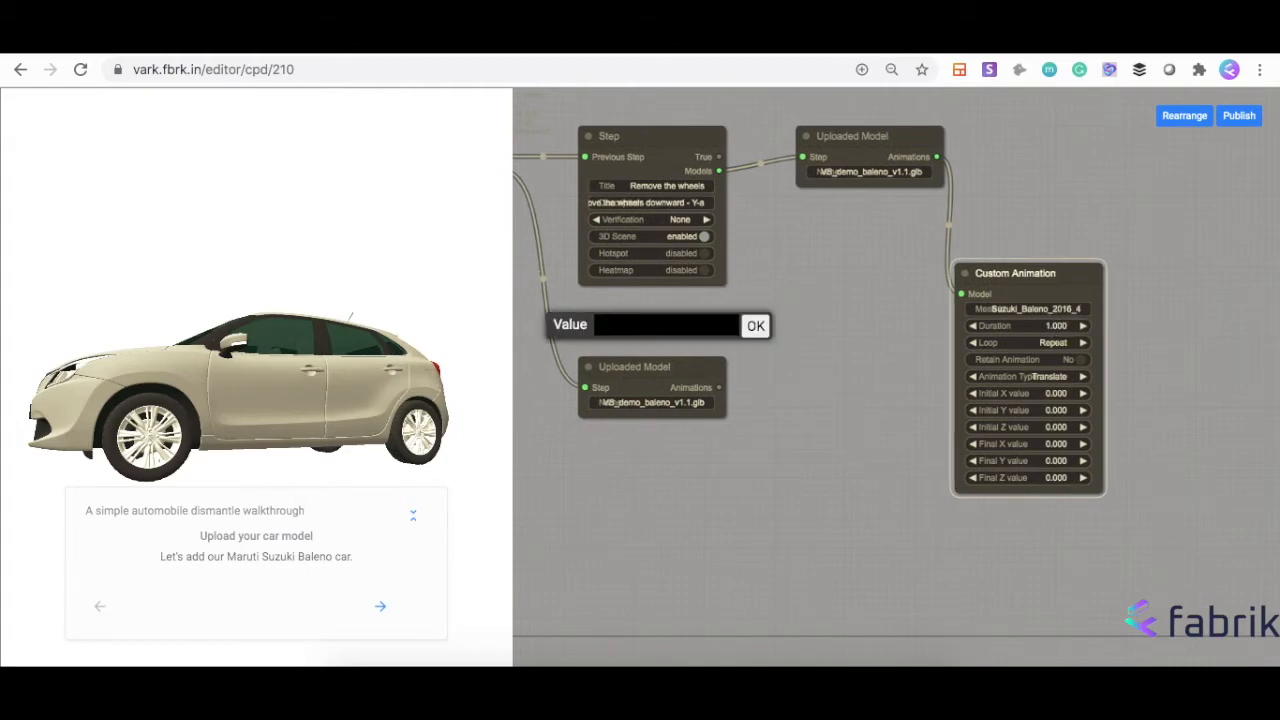
{"action": "type", "text": "5"}
{"action": "key", "text": "Return"}
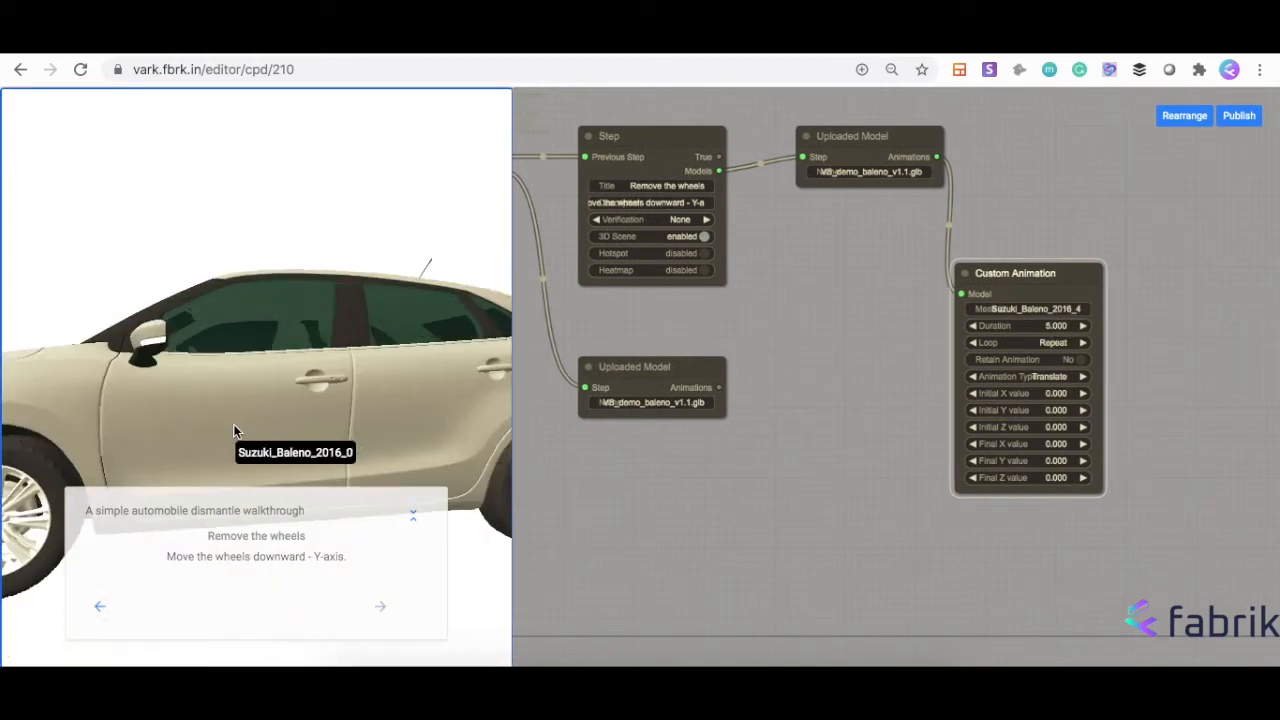
{"action": "left_click", "coordinate": [1039, 462]}
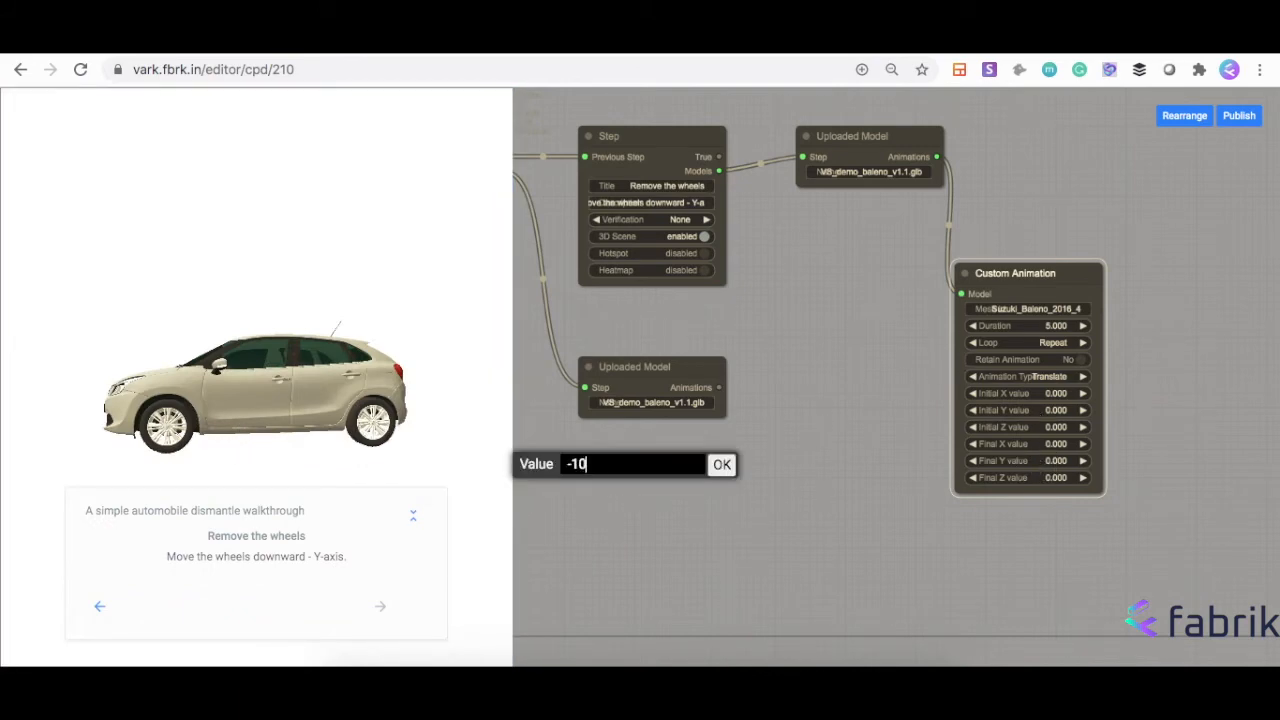
{"action": "key", "text": "Return"}
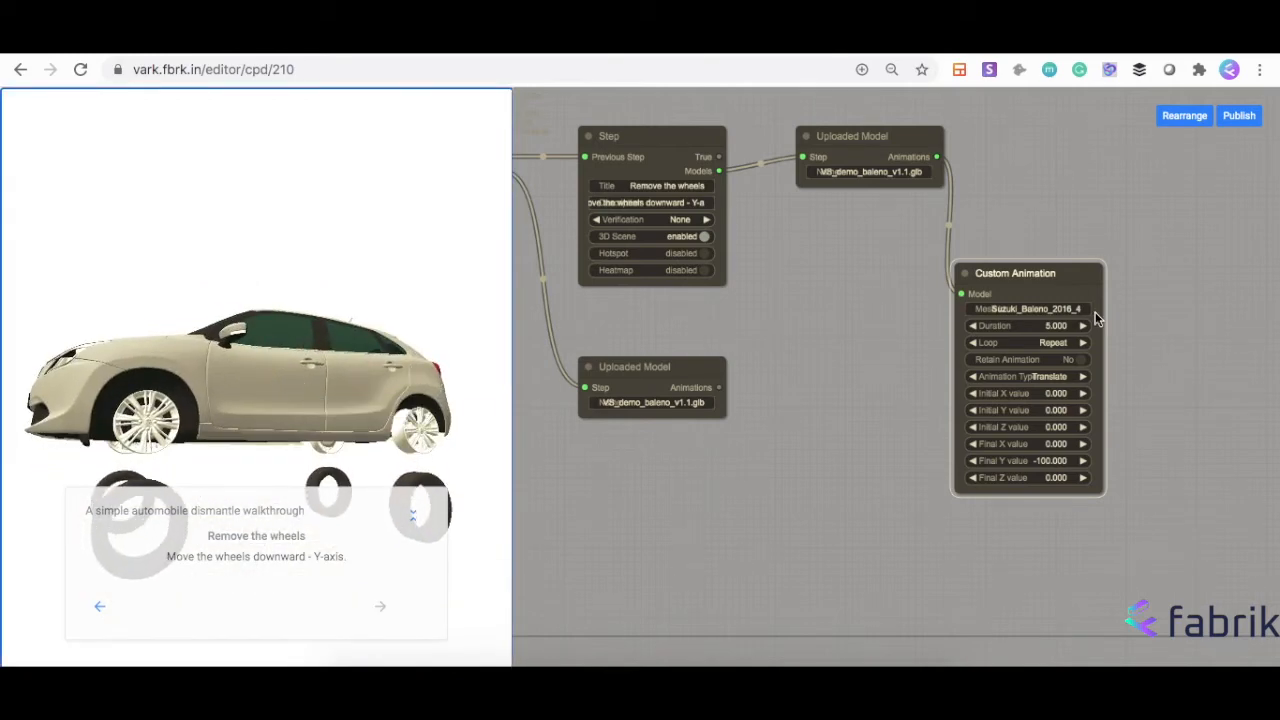
Step: Try a duration of 1 for the tyre animation and restore it to 5
{"action": "left_click", "coordinate": [1052, 325]}
{"action": "key", "text": "BackSpace"}
{"action": "type", "text": "1"}
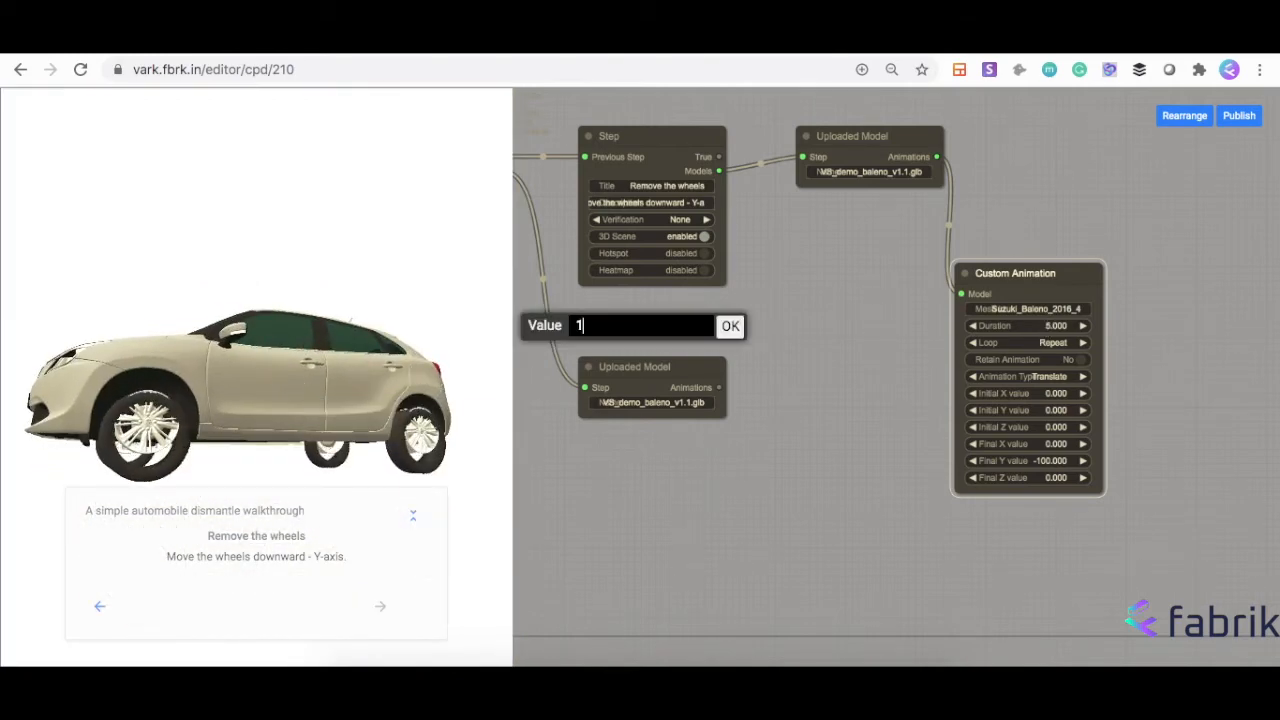
{"action": "left_click", "coordinate": [730, 326]}
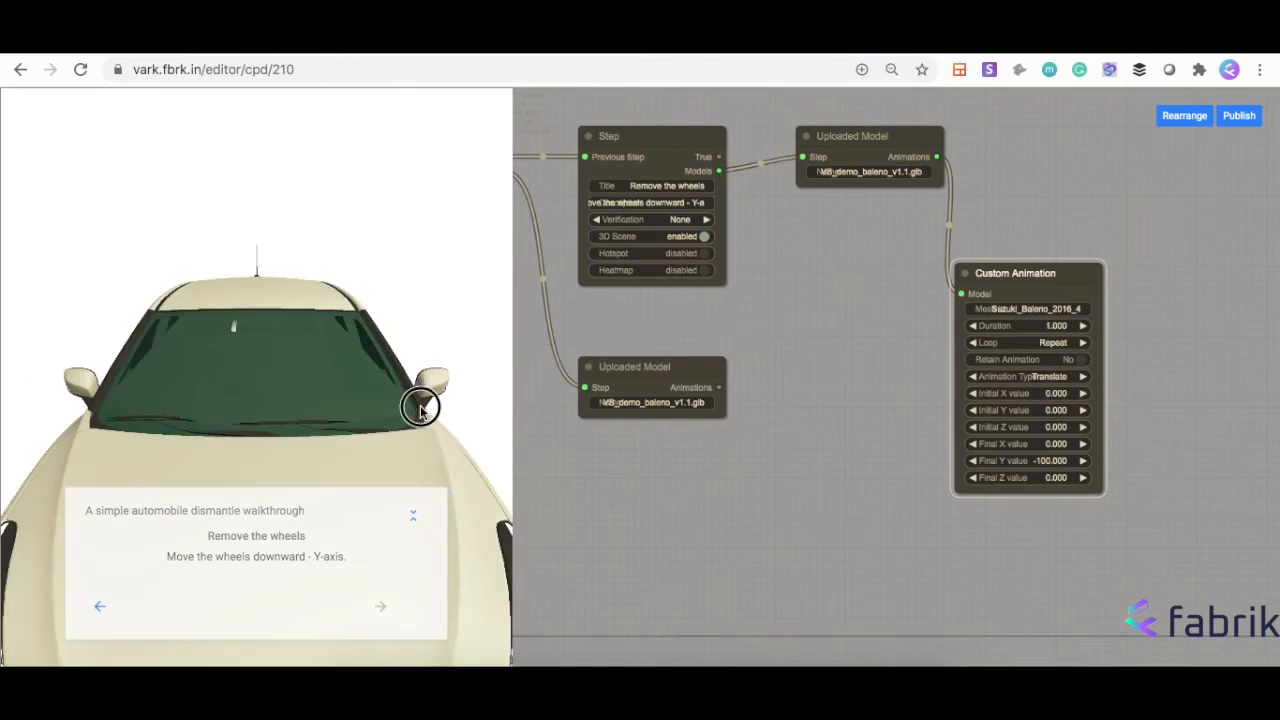
{"action": "left_click", "coordinate": [1057, 325]}
{"action": "key", "text": "BackSpace"}
{"action": "type", "text": "5"}
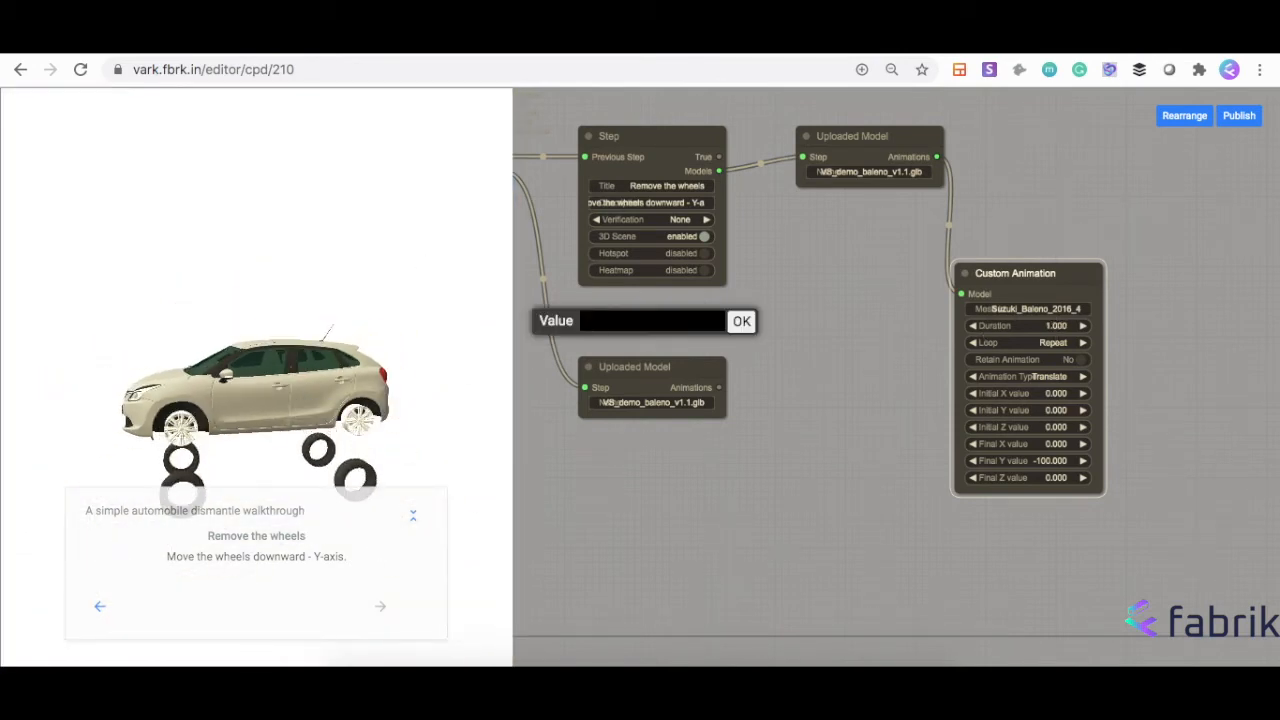
{"action": "key", "text": "Return"}
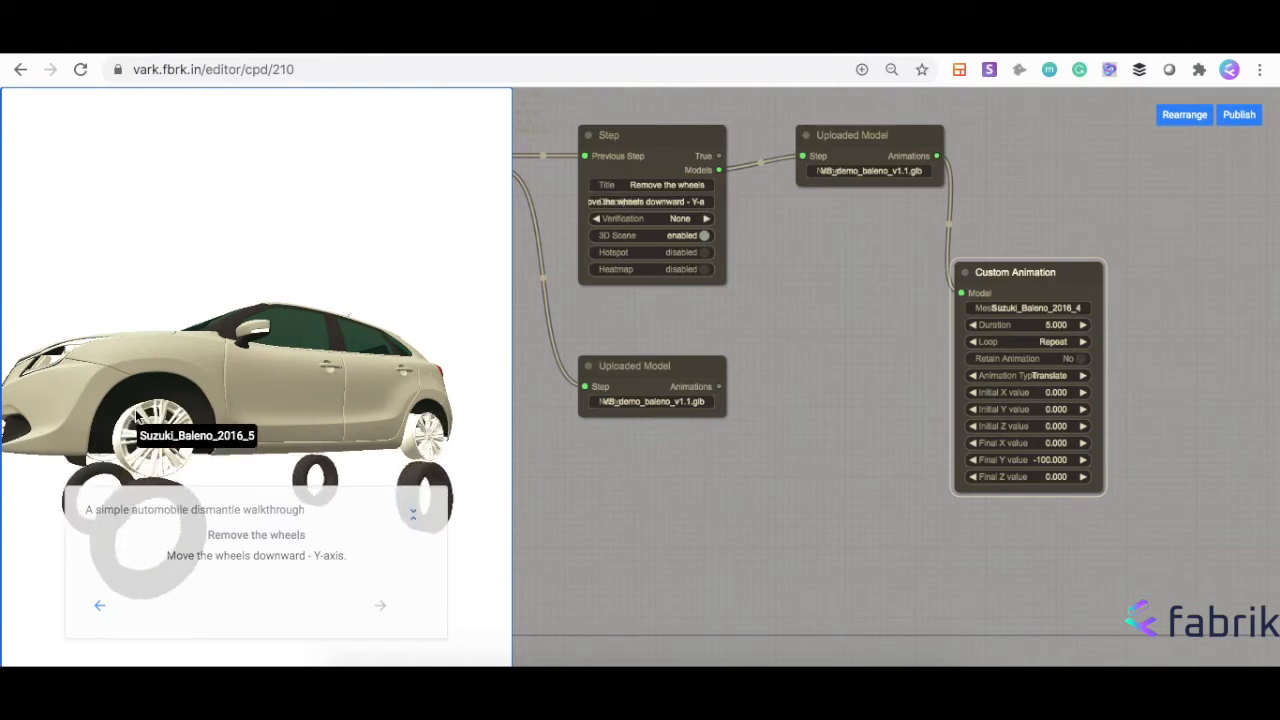
Step: Add a custom animation for the wheel rim mesh Suzuki_Baleno_2016_5 with a duration of 5 and a Final Y value of -100
{"action": "left_click", "coordinate": [137, 418]}
{"action": "left_click", "coordinate": [743, 256]}
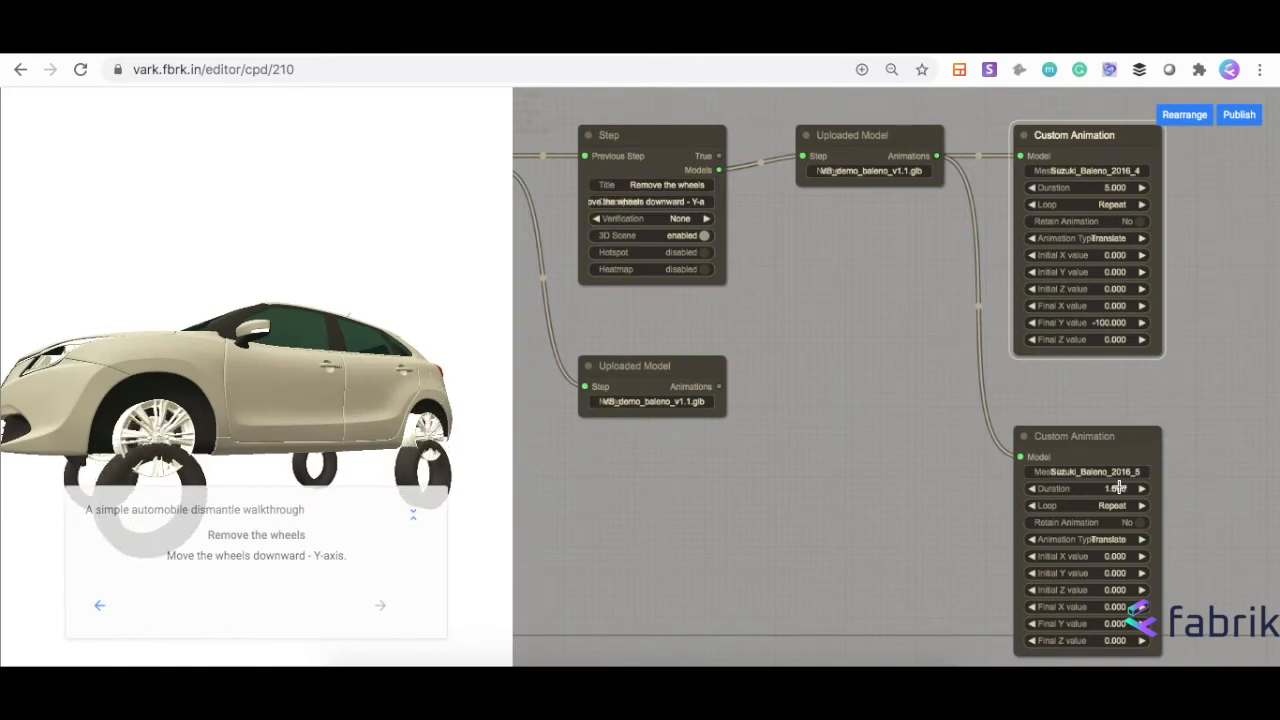
{"action": "left_click", "coordinate": [1100, 488]}
{"action": "type", "text": "5"}
{"action": "key", "text": "Return"}
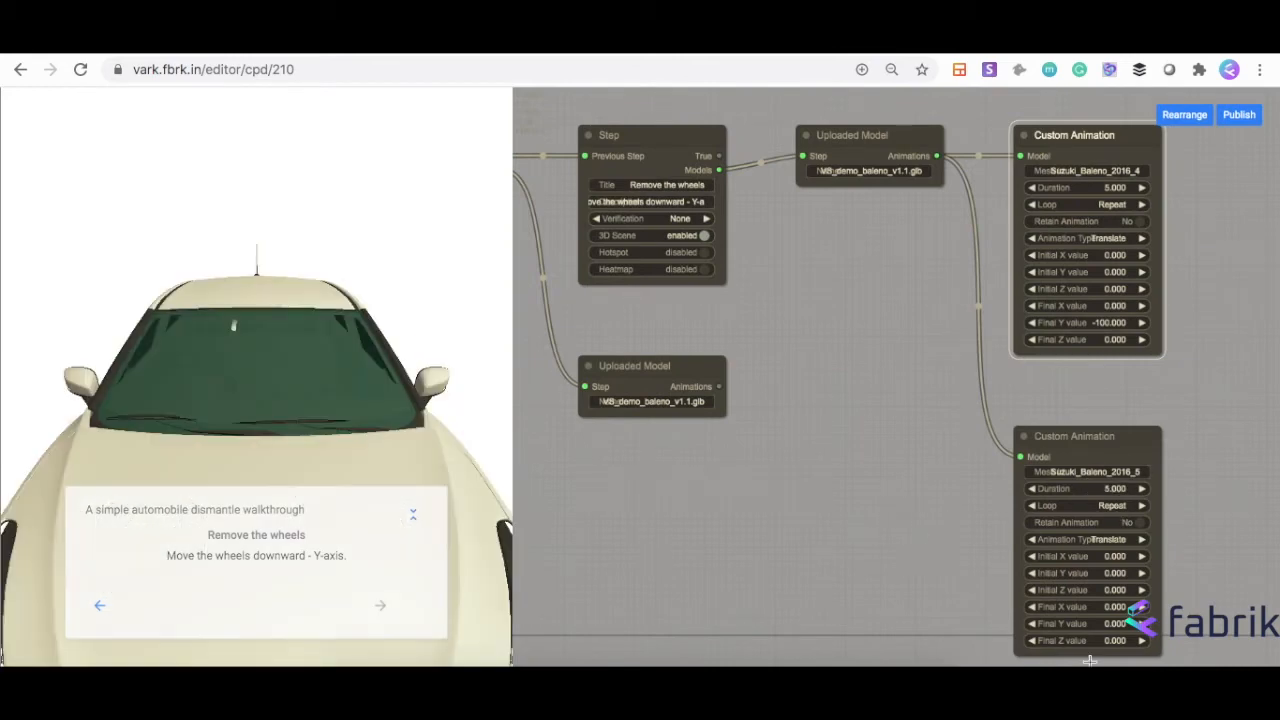
{"action": "left_click", "coordinate": [1115, 623]}
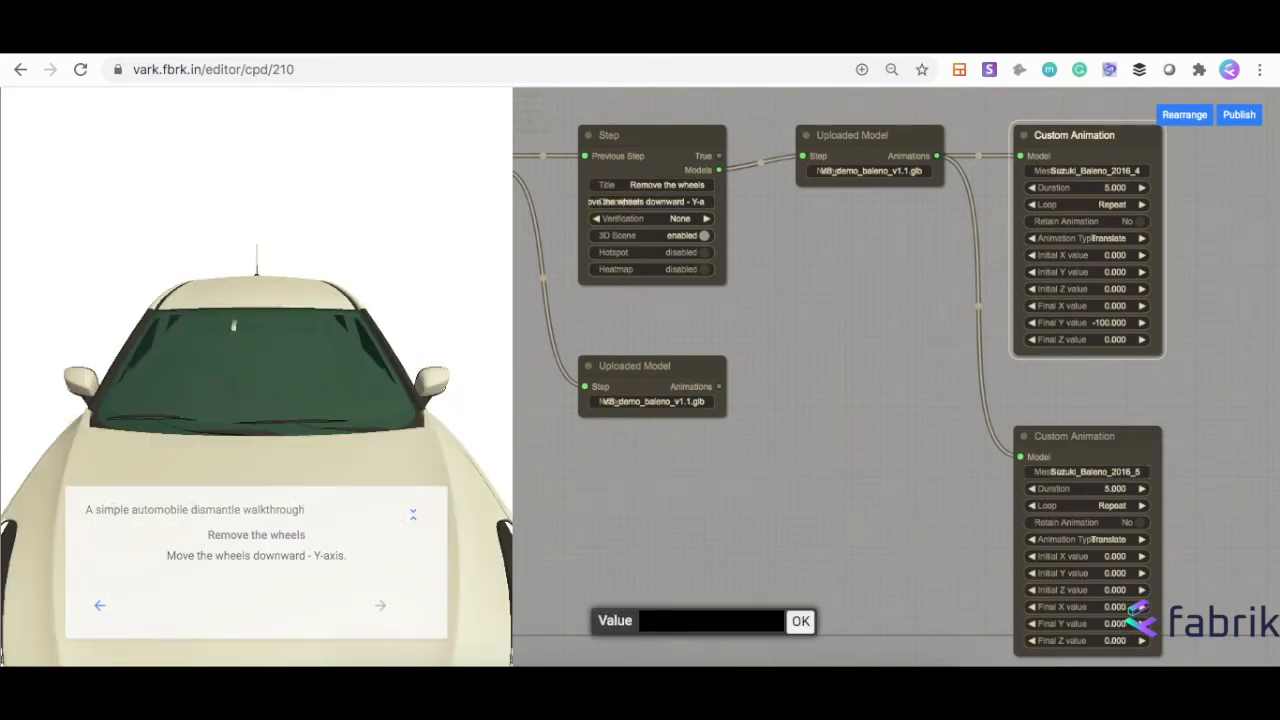
{"action": "left_click", "coordinate": [801, 632]}
Step: Preview the wheel animation from the car's side with the step description collapsed, and publish the procedure
{"action": "left_click_drag", "start_coordinate": [476, 461], "coordinate": [354, 396]}
{"action": "scroll", "coordinate": [328, 430], "scroll_direction": "down", "scroll_amount": 5}
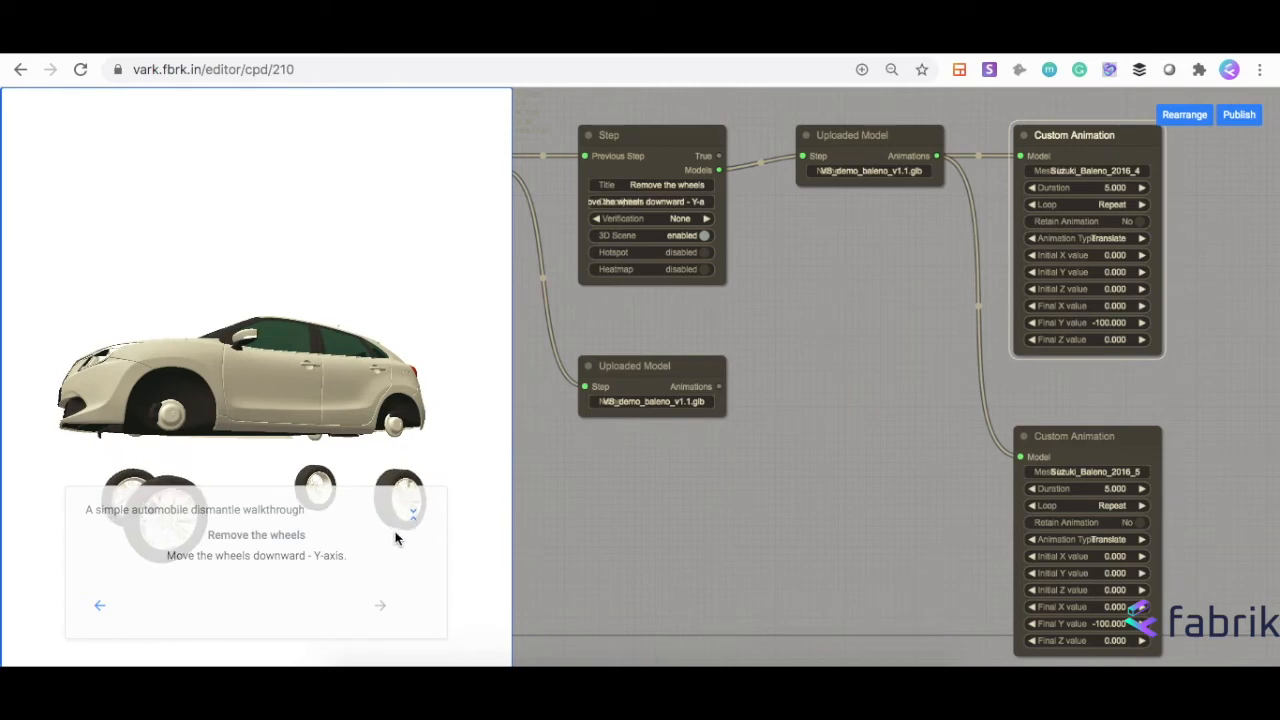
{"action": "left_click", "coordinate": [413, 514]}
{"action": "mouse_move", "coordinate": [172, 480]}
{"action": "left_mouse_down"}
{"action": "mouse_move", "coordinate": [192, 489]}
{"action": "mouse_move", "coordinate": [168, 492]}
{"action": "left_mouse_up"}
{"action": "left_click", "coordinate": [1244, 124]}
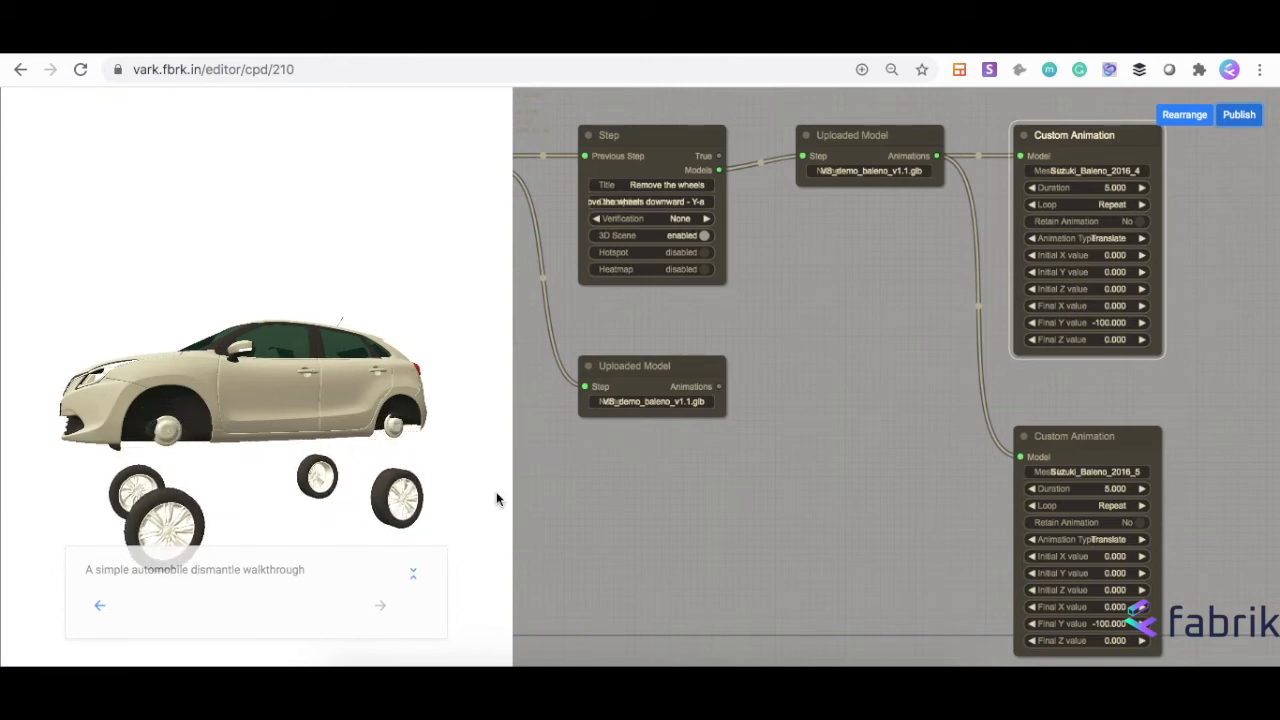
Step: Clone the Remove the wheels Step node and place the copy above the original on the canvas
{"action": "left_click_drag", "start_coordinate": [826, 394], "coordinate": [667, 452]}
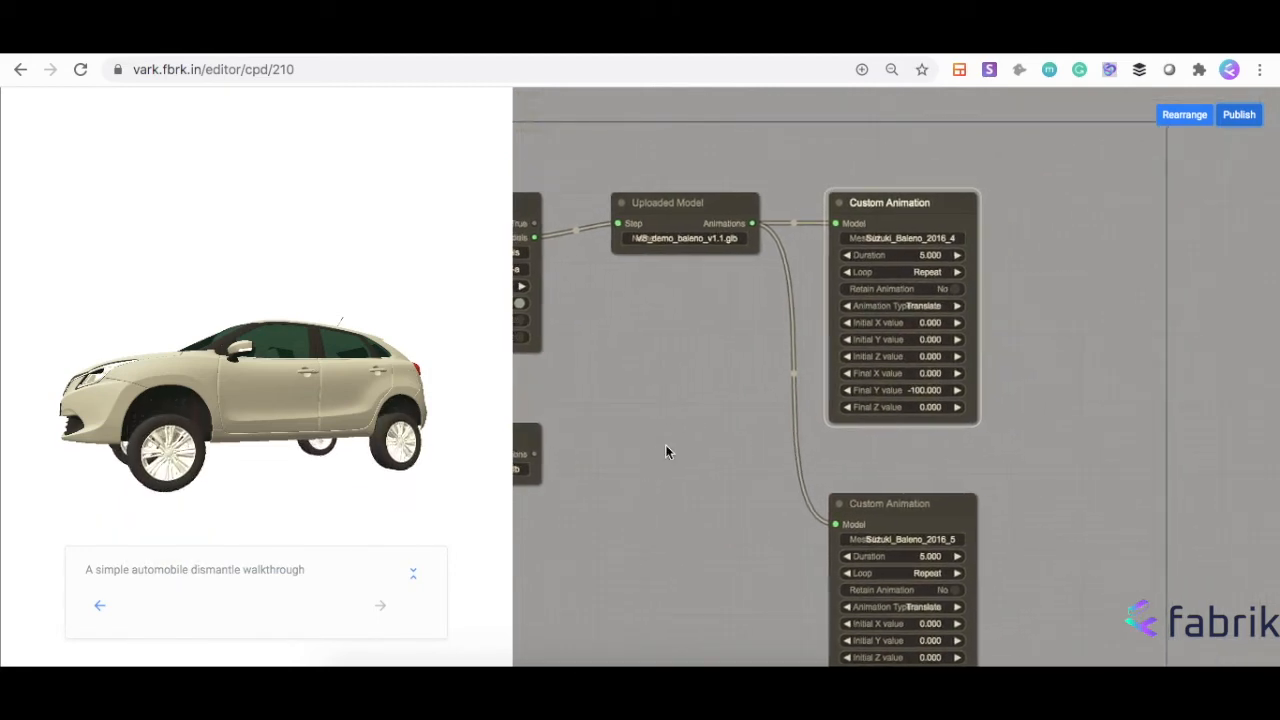
{"action": "left_click", "coordinate": [735, 363]}
{"action": "left_click_drag", "start_coordinate": [735, 363], "coordinate": [776, 311]}
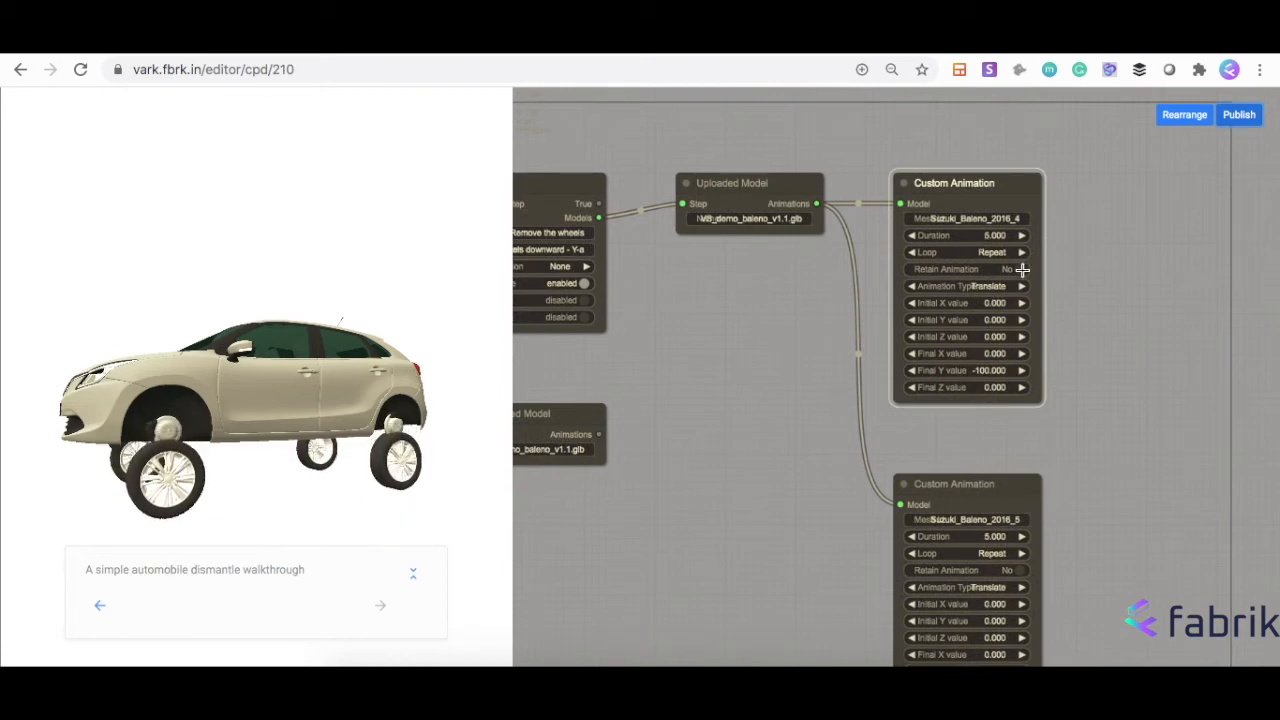
{"action": "scroll", "coordinate": [1022, 269], "scroll_direction": "up", "scroll_amount": 5}
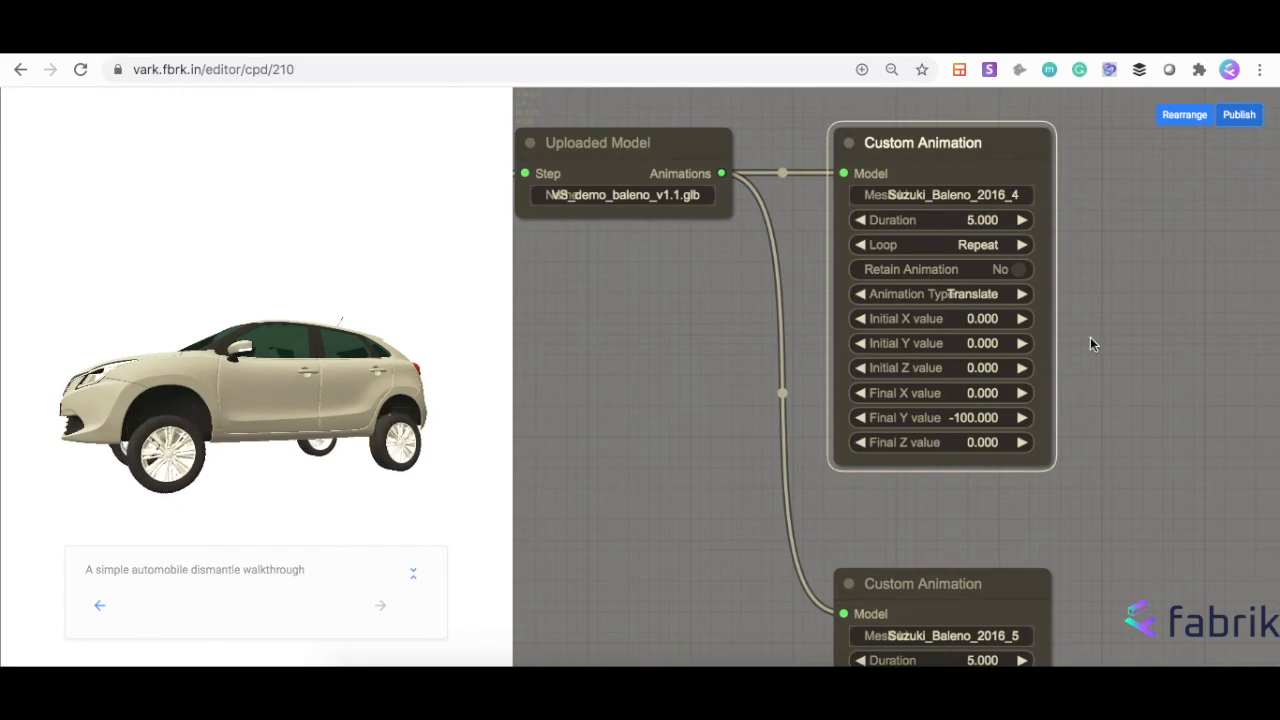
{"action": "left_click_drag", "start_coordinate": [1038, 243], "coordinate": [1020, 283]}
{"action": "left_click_drag", "start_coordinate": [1160, 148], "coordinate": [1129, 360]}
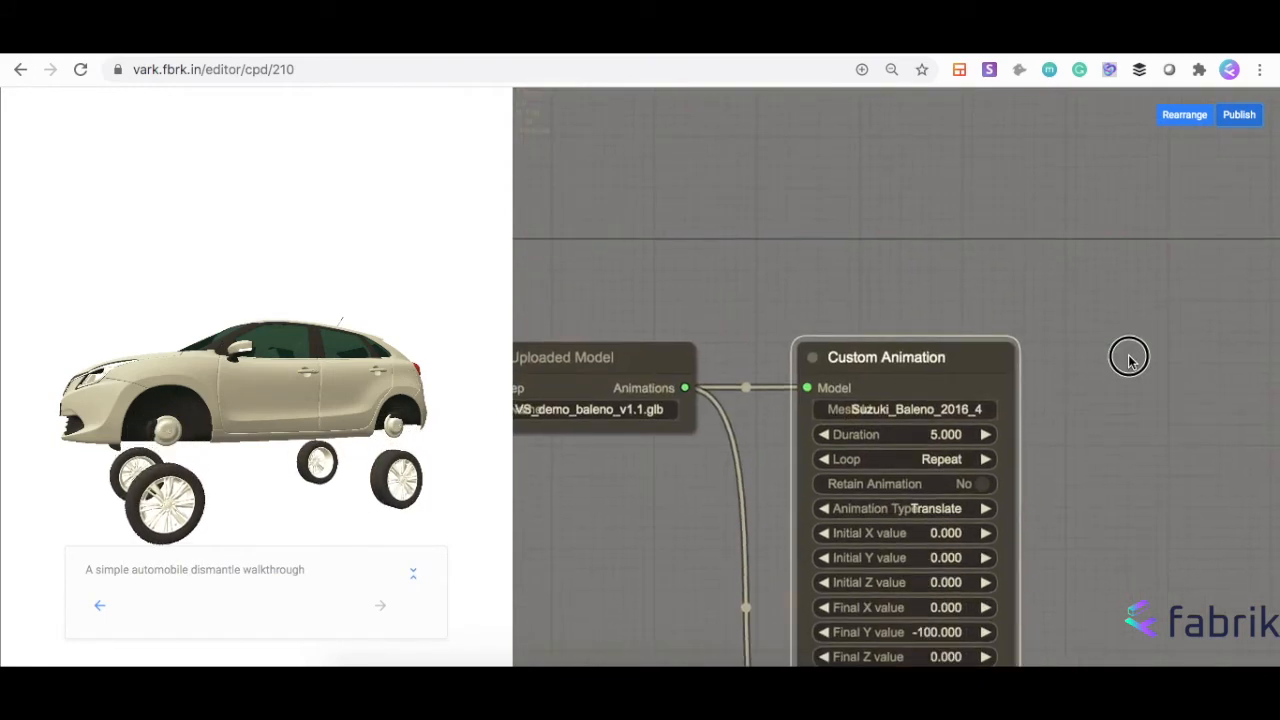
{"action": "left_click_drag", "start_coordinate": [680, 242], "coordinate": [1172, 294]}
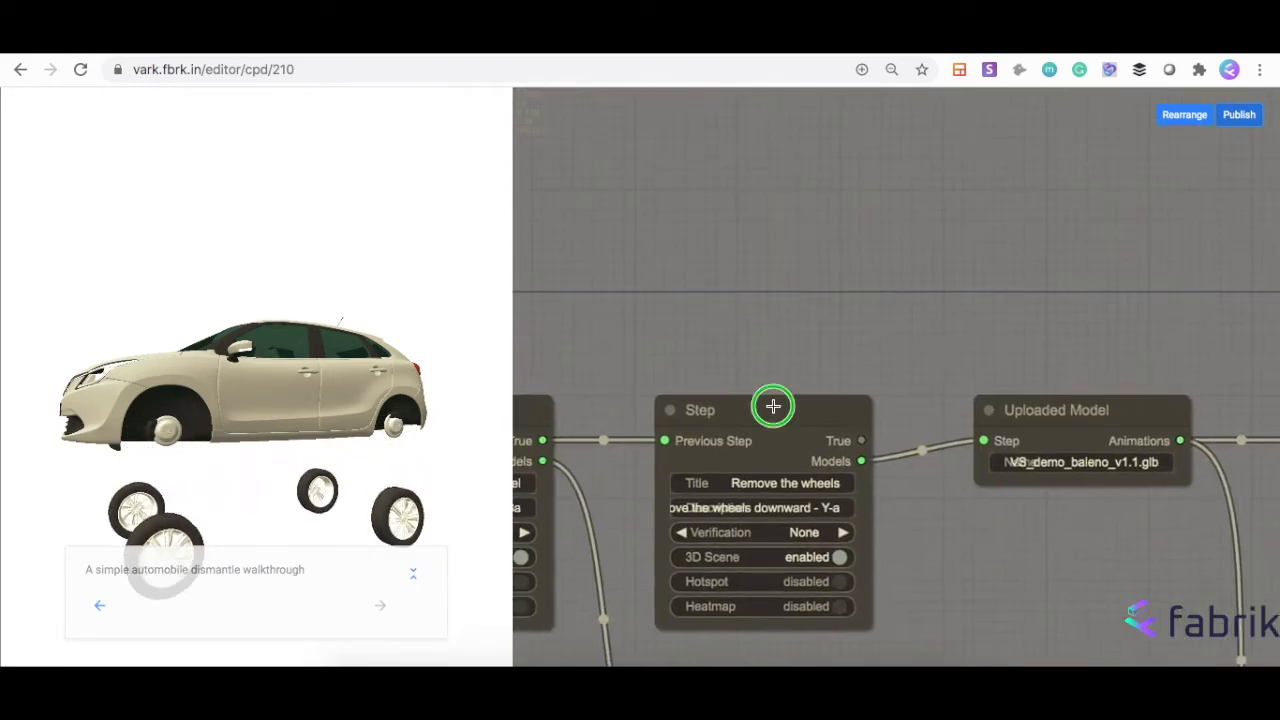
{"action": "right_click", "coordinate": [773, 406]}
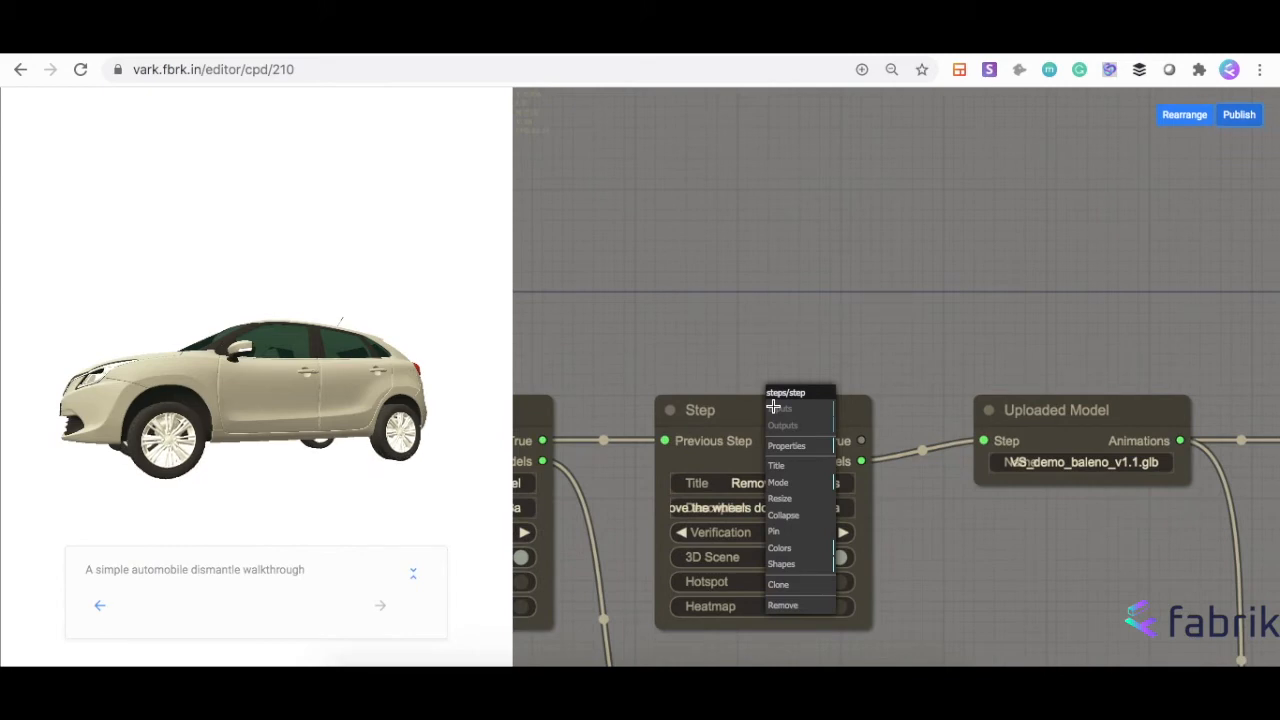
{"action": "left_click", "coordinate": [800, 585]}
{"action": "left_click_drag", "start_coordinate": [797, 423], "coordinate": [1039, 61]}
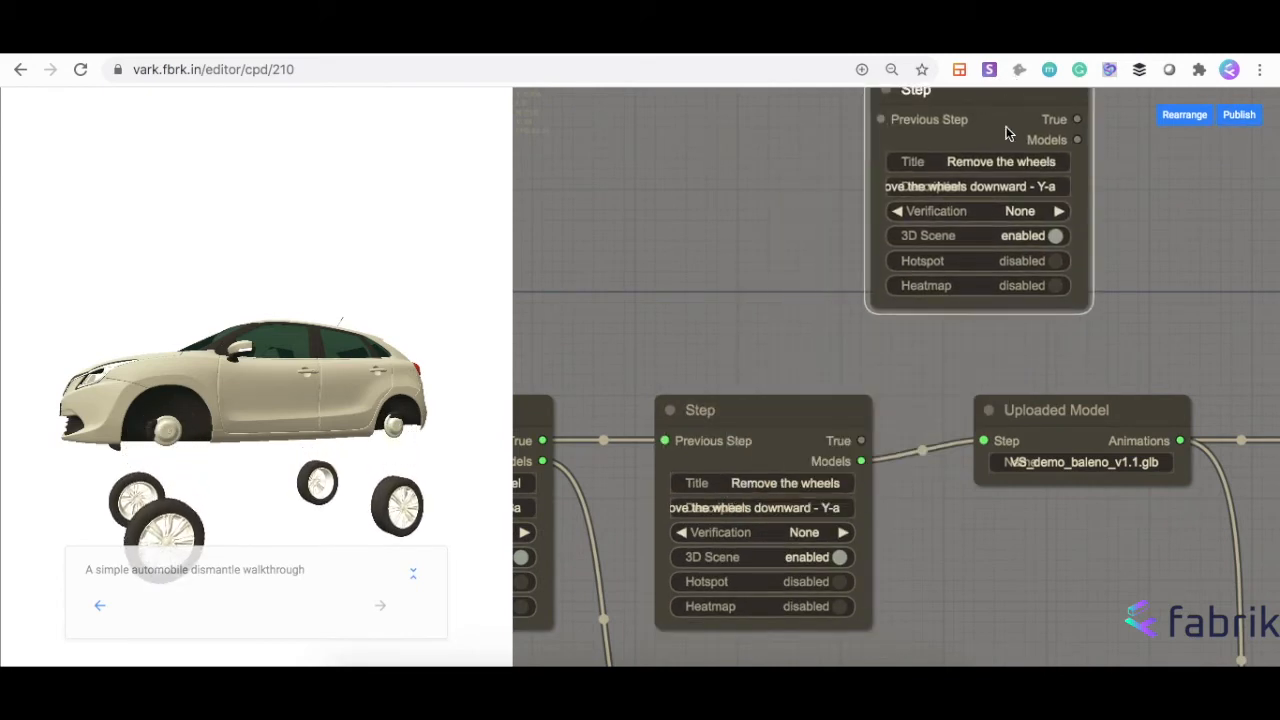
Step: Auto-arrange the node graph, and move the wheel animation's Uploaded Model and its two Custom Animation nodes below the row of Steps
{"action": "left_click", "coordinate": [1180, 115]}
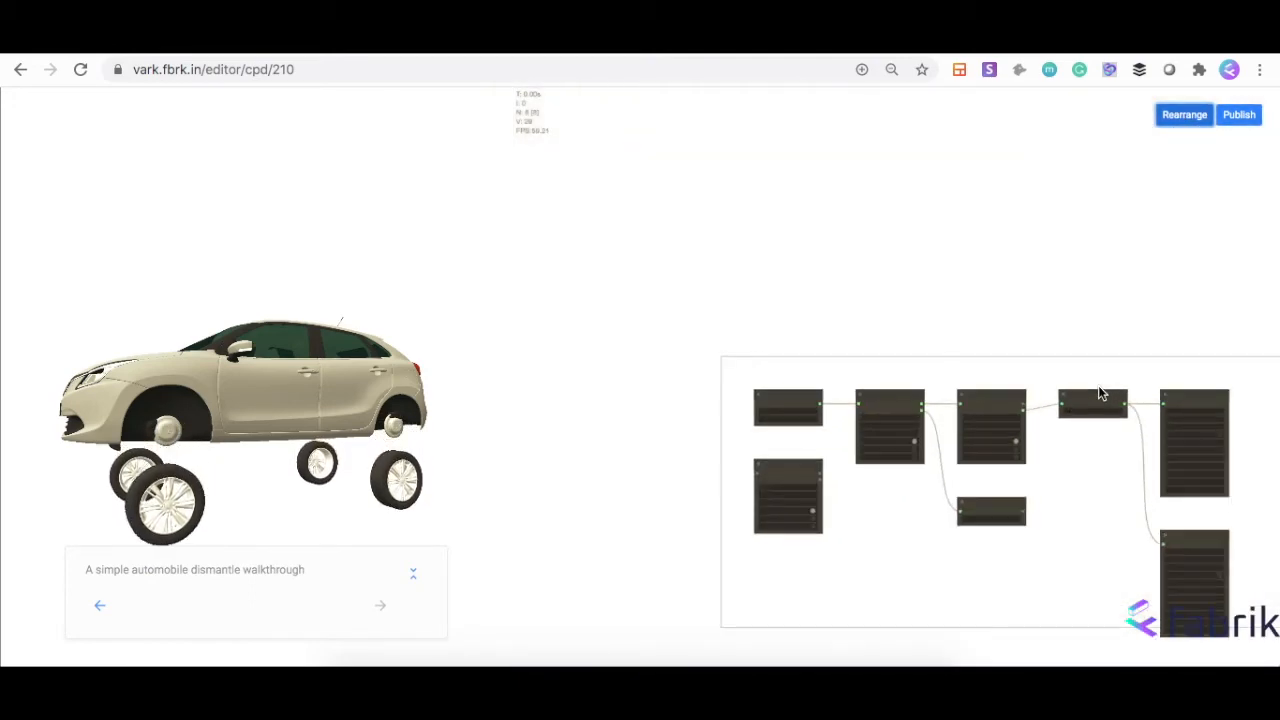
{"action": "scroll", "coordinate": [1077, 526], "scroll_direction": "up", "scroll_amount": 4}
{"action": "left_click_drag", "start_coordinate": [1077, 526], "coordinate": [853, 468]}
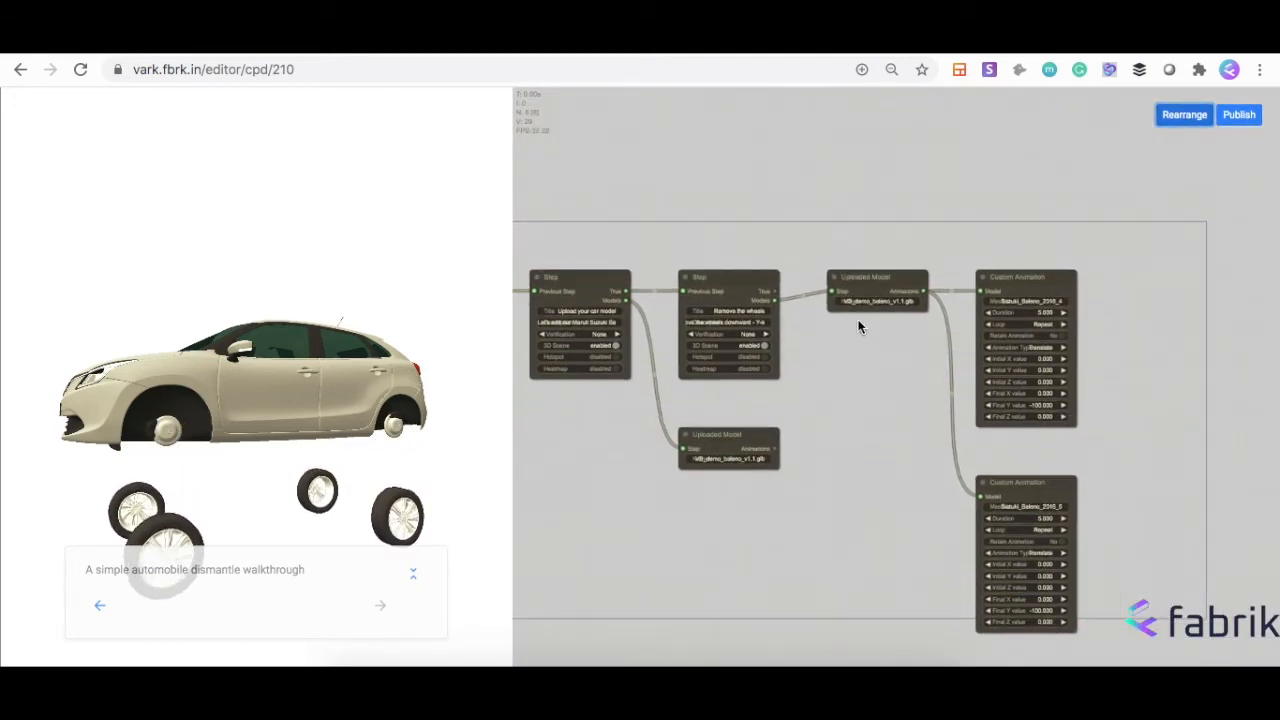
{"action": "left_click_drag", "start_coordinate": [860, 277], "coordinate": [860, 447]}
{"action": "left_click_drag", "start_coordinate": [1057, 478], "coordinate": [1093, 599]}
{"action": "left_click_drag", "start_coordinate": [1016, 277], "coordinate": [1174, 580]}
{"action": "left_click_drag", "start_coordinate": [737, 557], "coordinate": [1030, 550]}
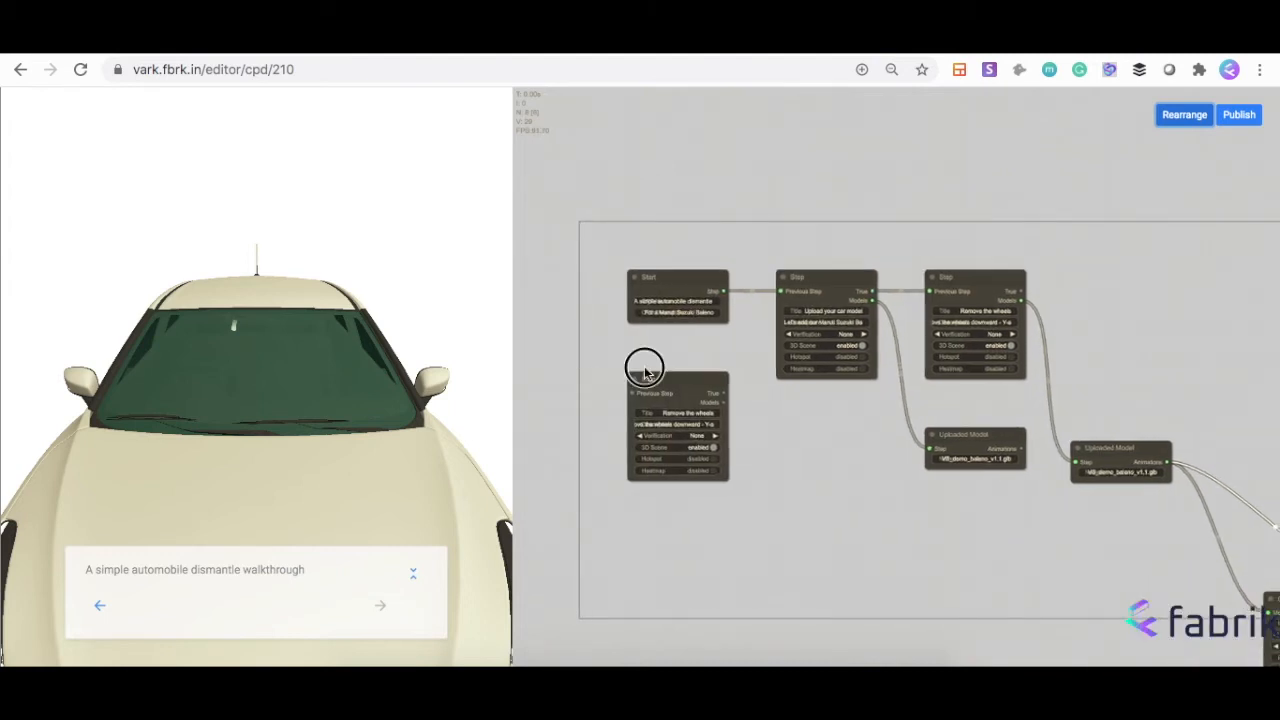
Step: Connect the cloned Step after the Remove the wheels Step and title it Retaining the animation
{"action": "left_click_drag", "start_coordinate": [651, 381], "coordinate": [1084, 283]}
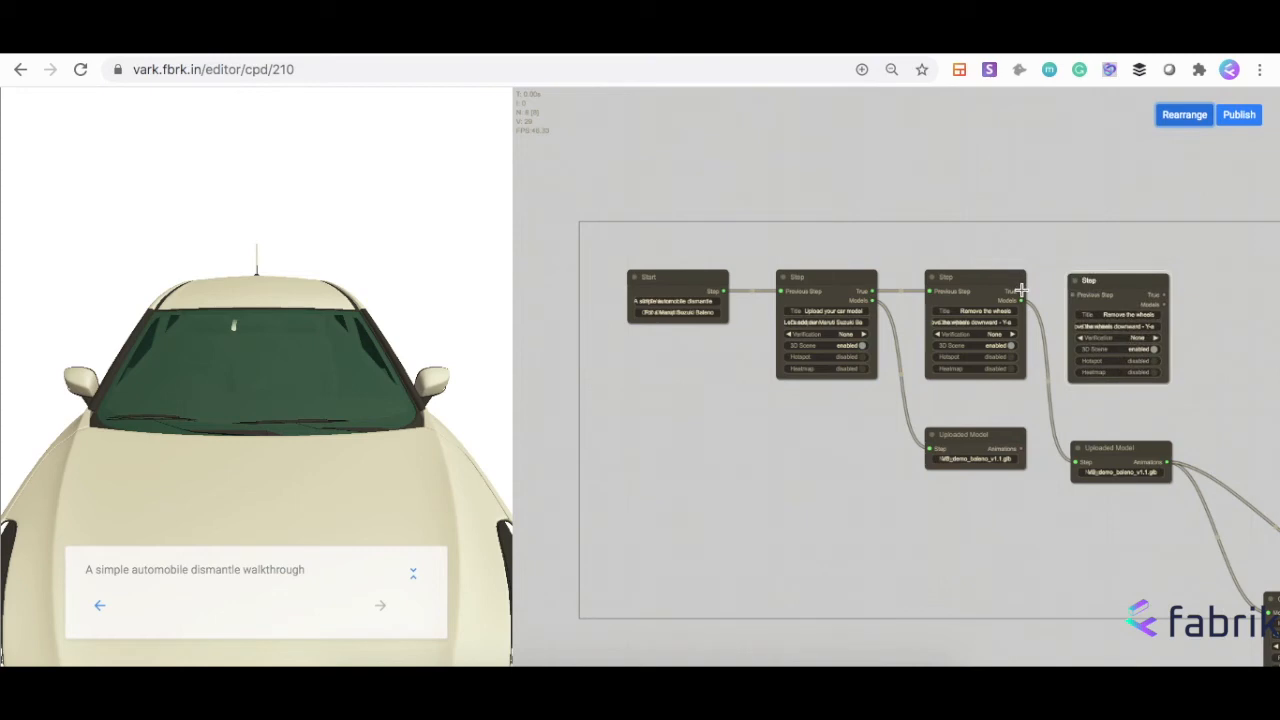
{"action": "left_click", "coordinate": [1126, 316]}
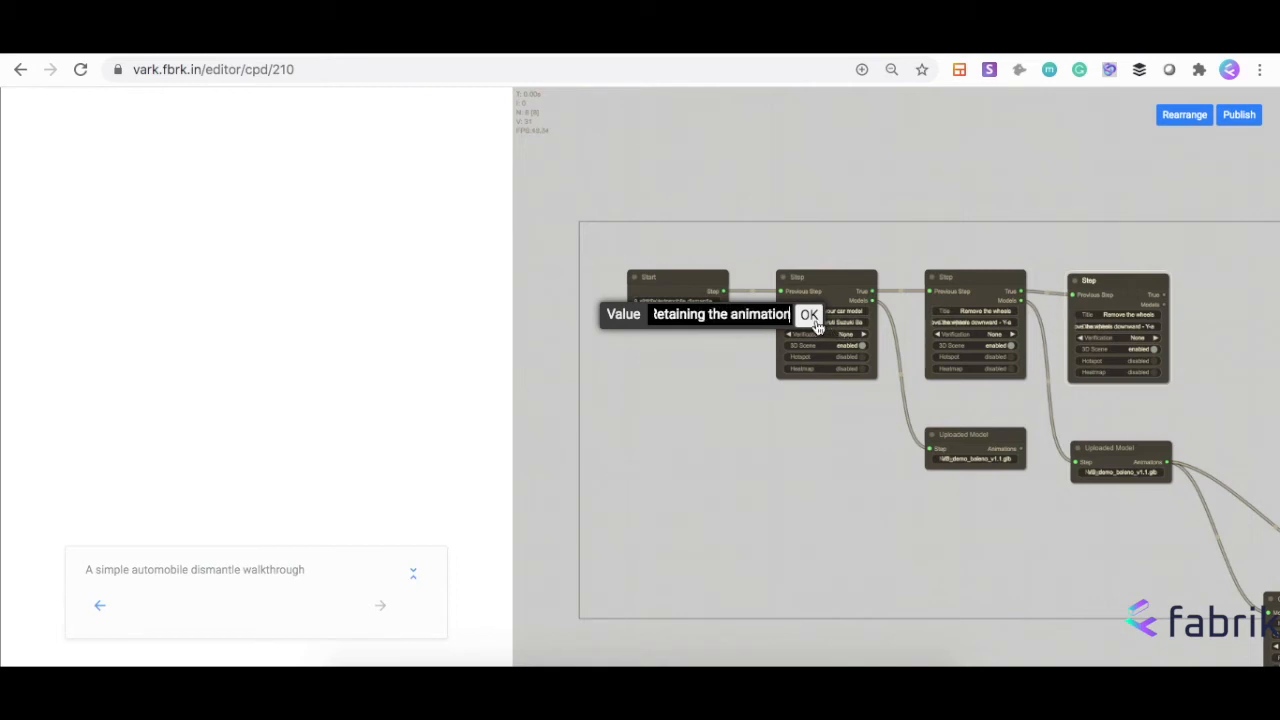
{"action": "left_click", "coordinate": [809, 316]}
Step: Change the Retaining the animation Step's description to text starting "Should we retain or should we" and ending "That's the big question."
{"action": "left_click", "coordinate": [1097, 326]}
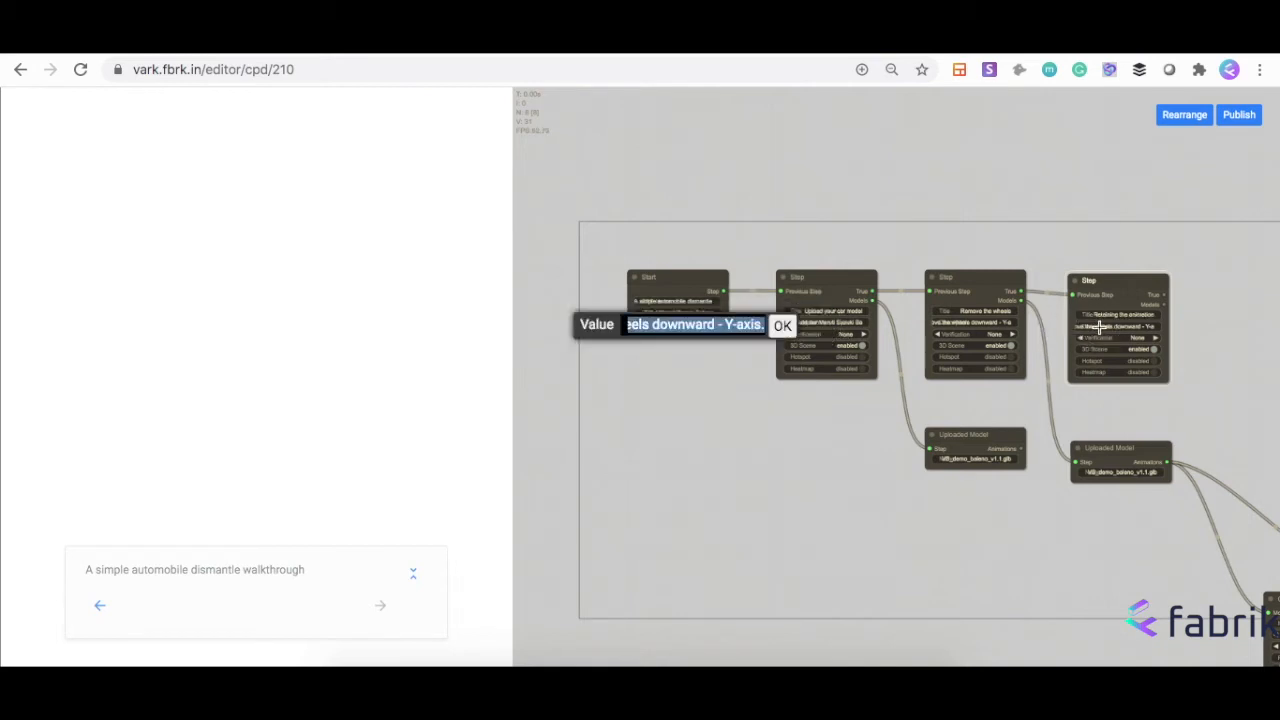
{"action": "type", "text": "Shou"}
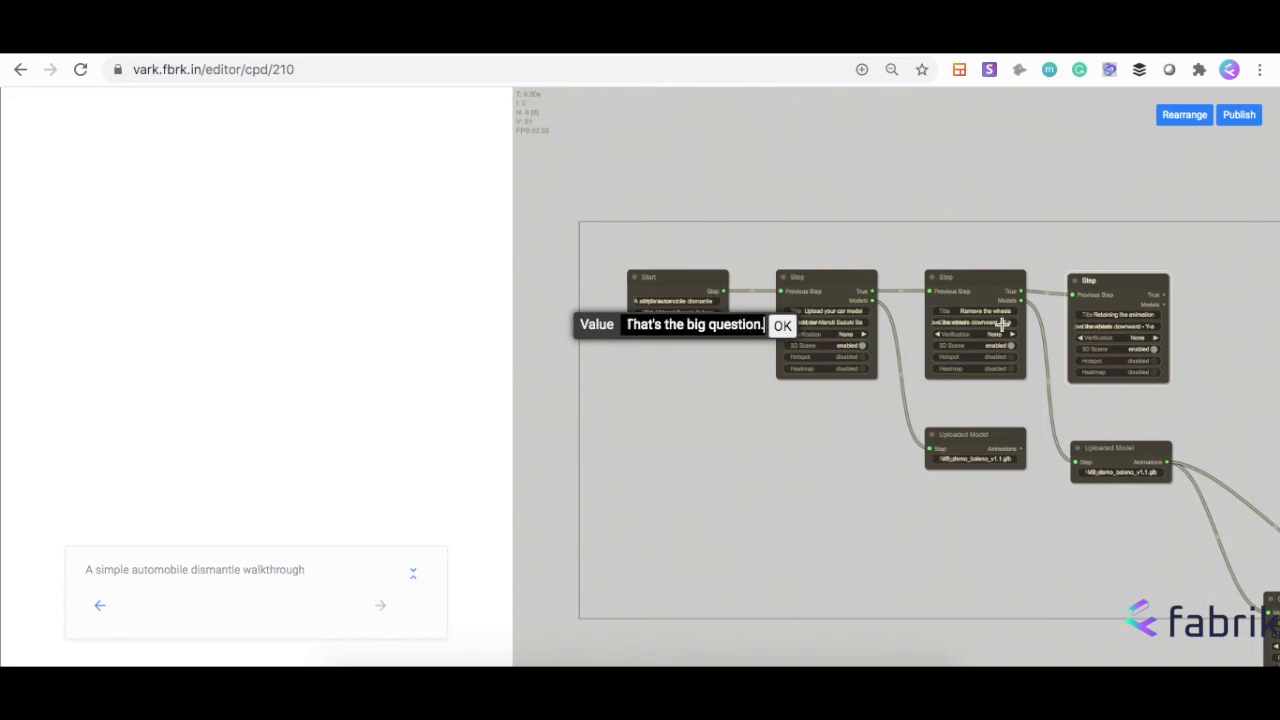
{"action": "left_click", "coordinate": [791, 327]}
Step: Clone the VS_demo_baleno_v1.1.glb Uploaded Model node and connect the copy to the Models output of the Retaining the animation Step
{"action": "left_click_drag", "start_coordinate": [1230, 367], "coordinate": [933, 332]}
{"action": "scroll", "coordinate": [902, 357], "scroll_direction": "up", "scroll_amount": 10}
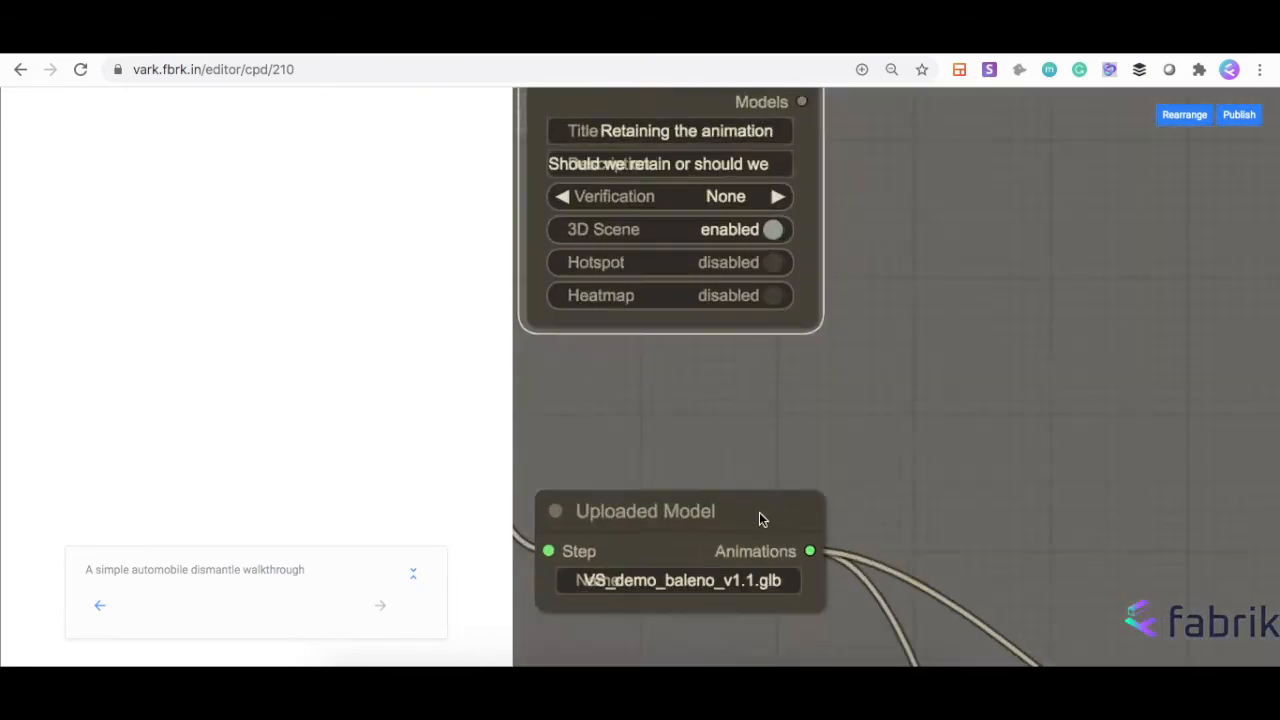
{"action": "scroll", "coordinate": [718, 527], "scroll_direction": "down", "scroll_amount": 10}
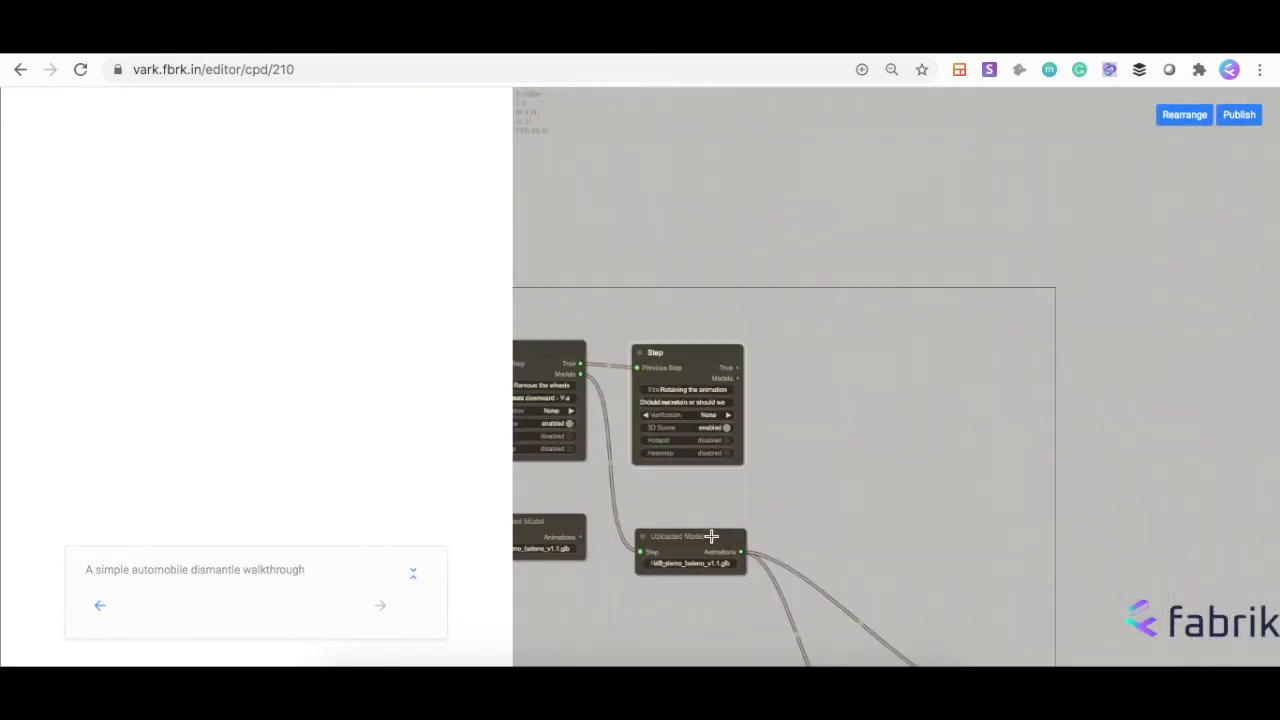
{"action": "right_click", "coordinate": [698, 542]}
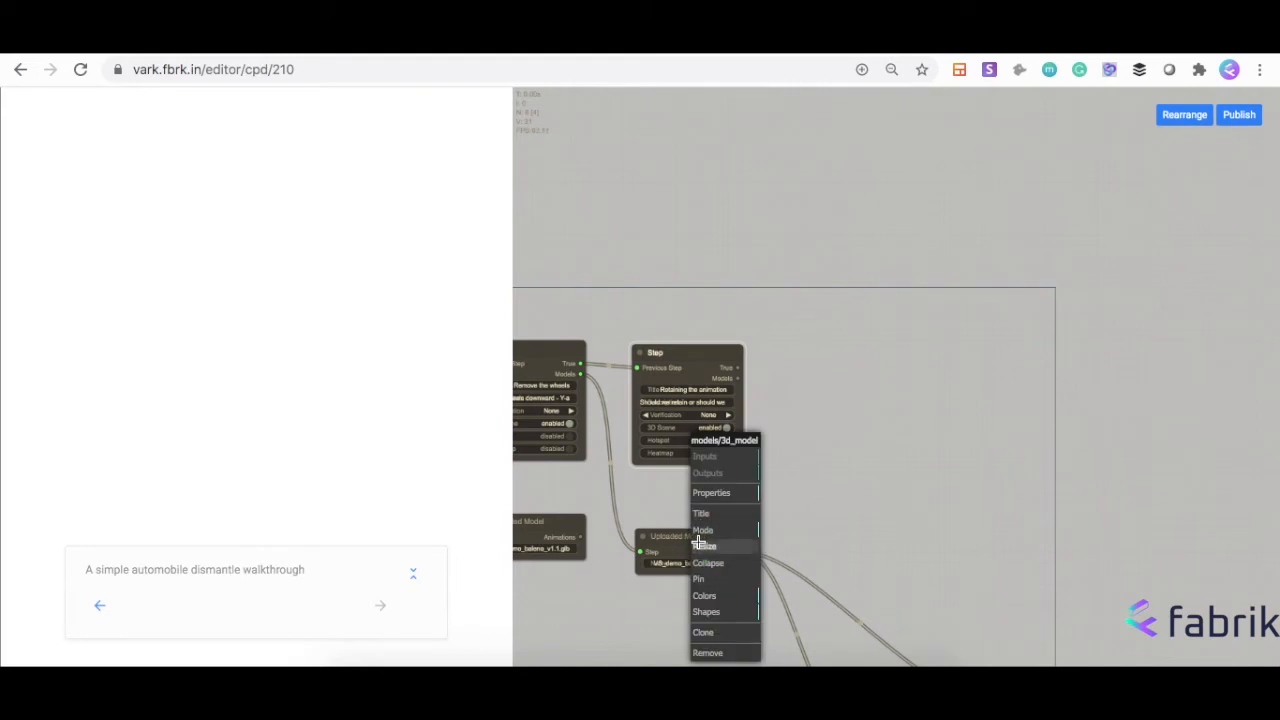
{"action": "left_click", "coordinate": [720, 636]}
{"action": "mouse_move", "coordinate": [681, 539]}
{"action": "left_mouse_down"}
{"action": "mouse_move", "coordinate": [848, 358]}
{"action": "mouse_move", "coordinate": [841, 380]}
{"action": "left_mouse_up"}
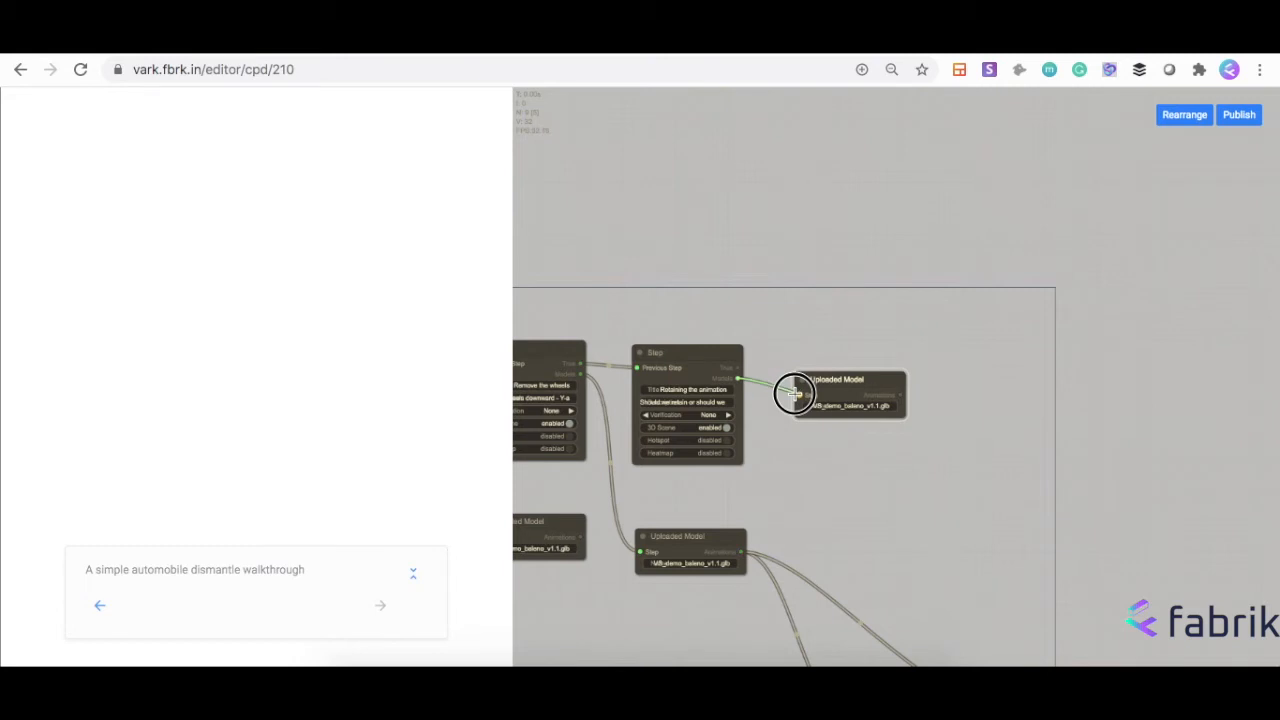
Step: Enable Retain Animation on the Suzuki_Baleno_2016_5 and Suzuki_Baleno_2016_4 animations, and preview the Retaining the animation Step from the car's side
{"action": "left_click", "coordinate": [686, 368]}
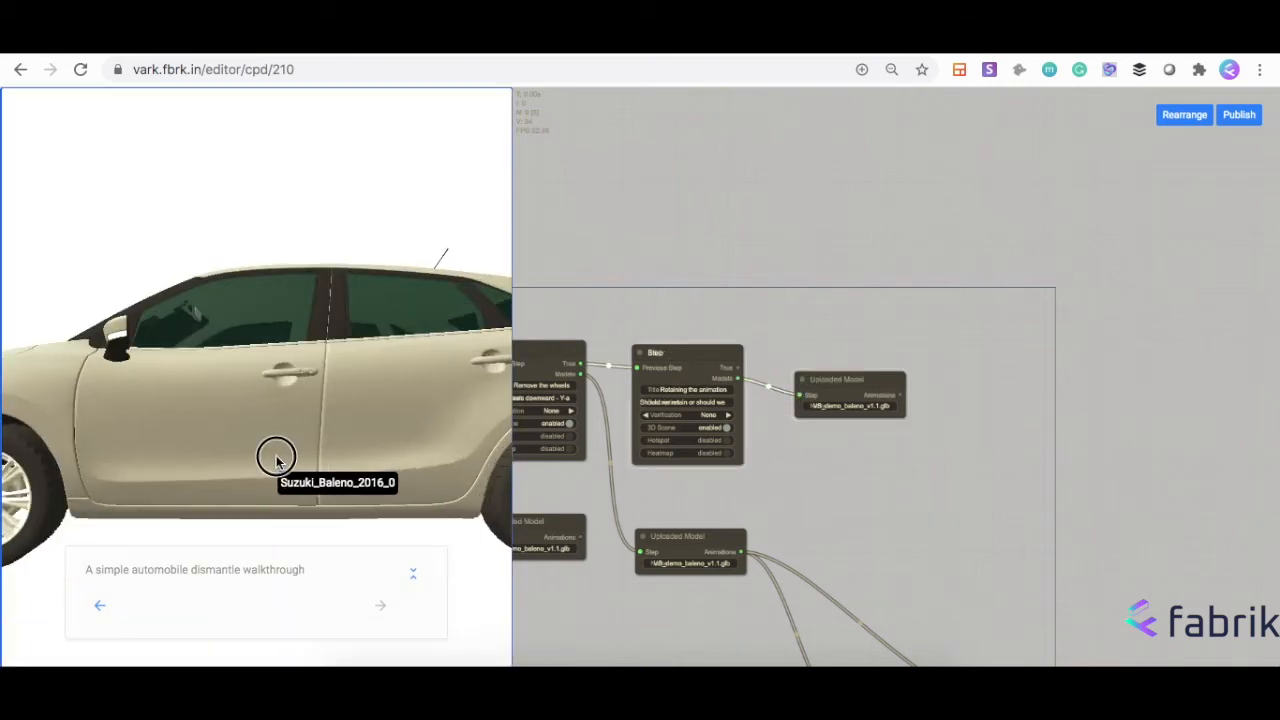
{"action": "left_click_drag", "start_coordinate": [811, 471], "coordinate": [910, 298]}
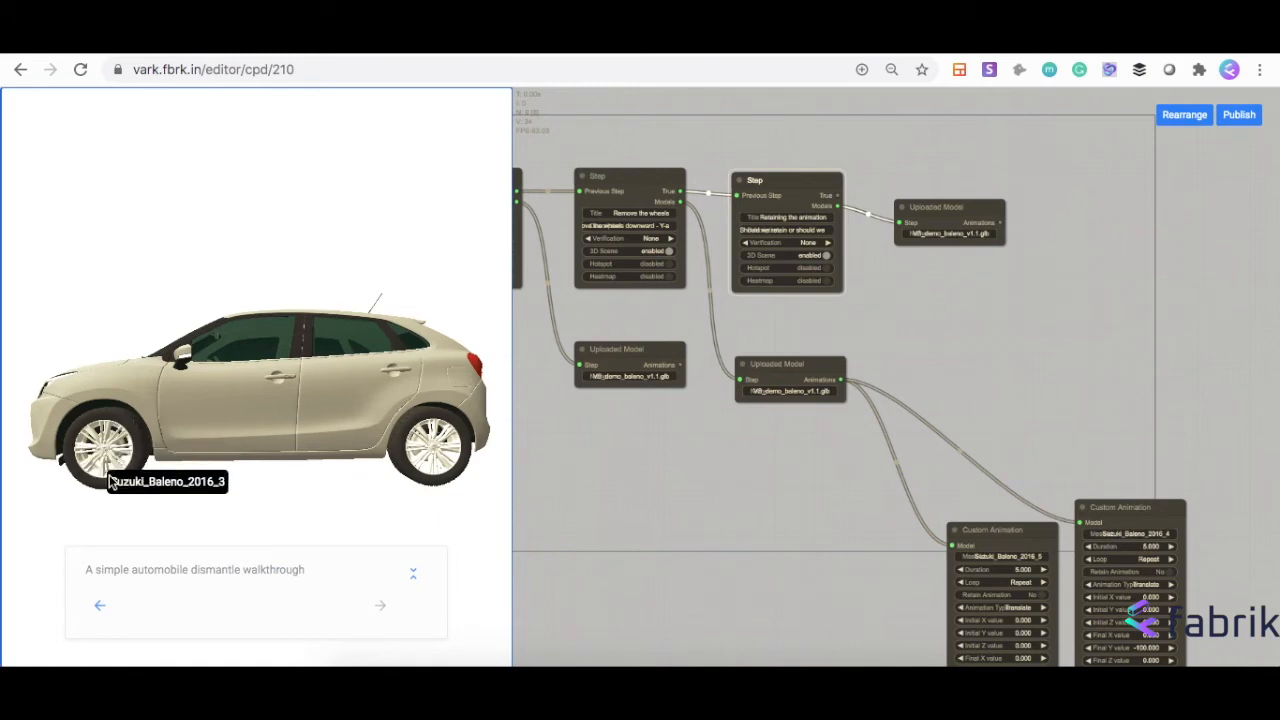
{"action": "left_click", "coordinate": [1042, 597]}
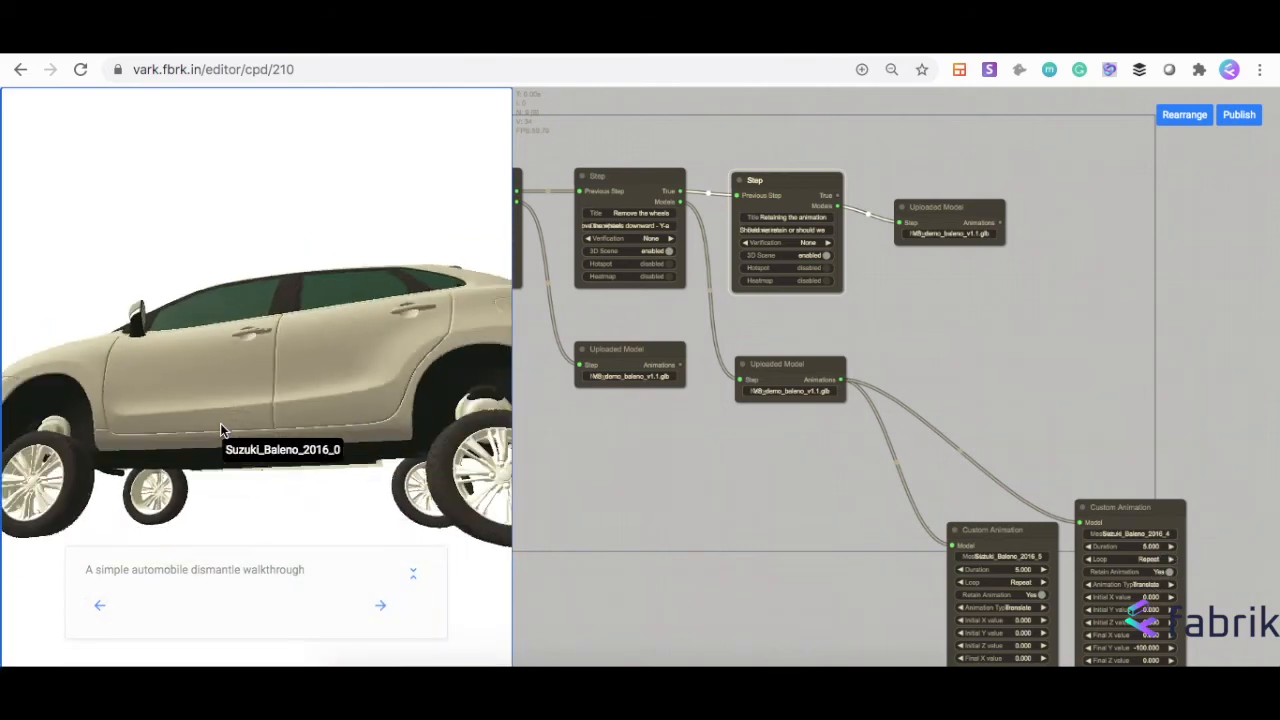
{"action": "left_click", "coordinate": [808, 199]}
{"action": "left_click_drag", "start_coordinate": [387, 411], "coordinate": [257, 371]}
{"action": "scroll", "coordinate": [194, 388], "scroll_direction": "down", "scroll_amount": 8}
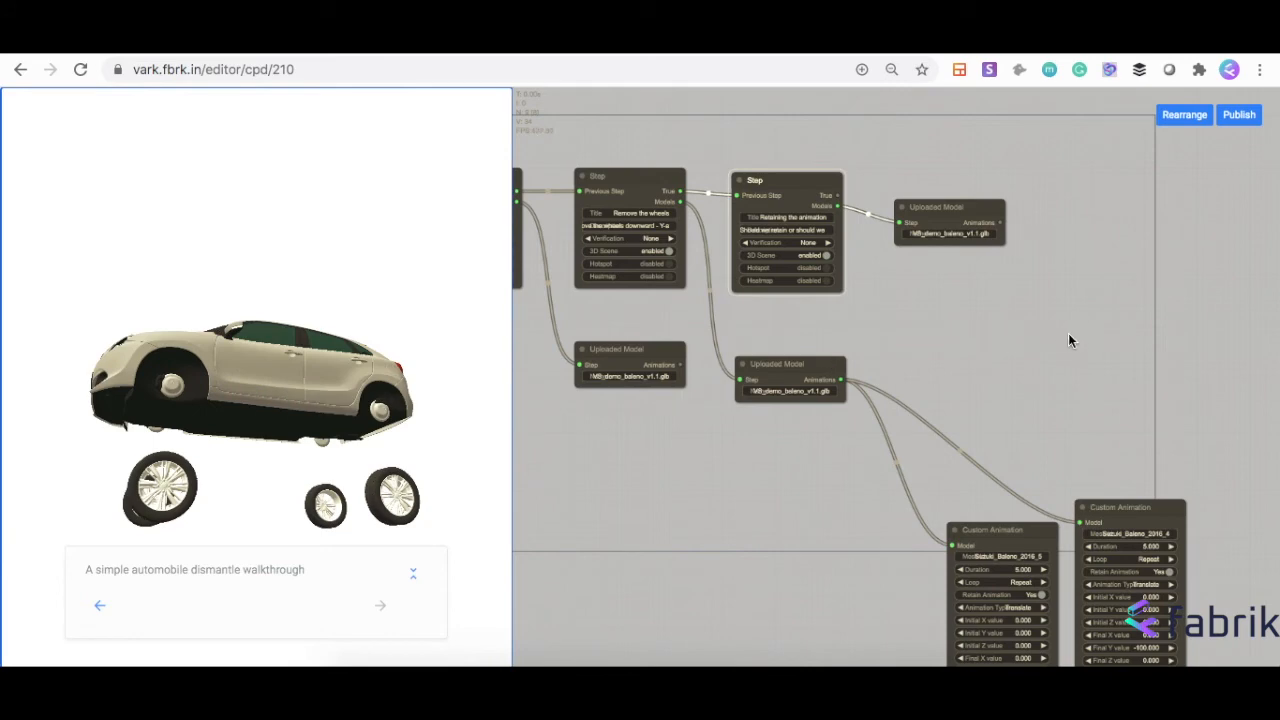
{"action": "right_click", "coordinate": [953, 310]}
{"action": "left_click", "coordinate": [993, 313]}
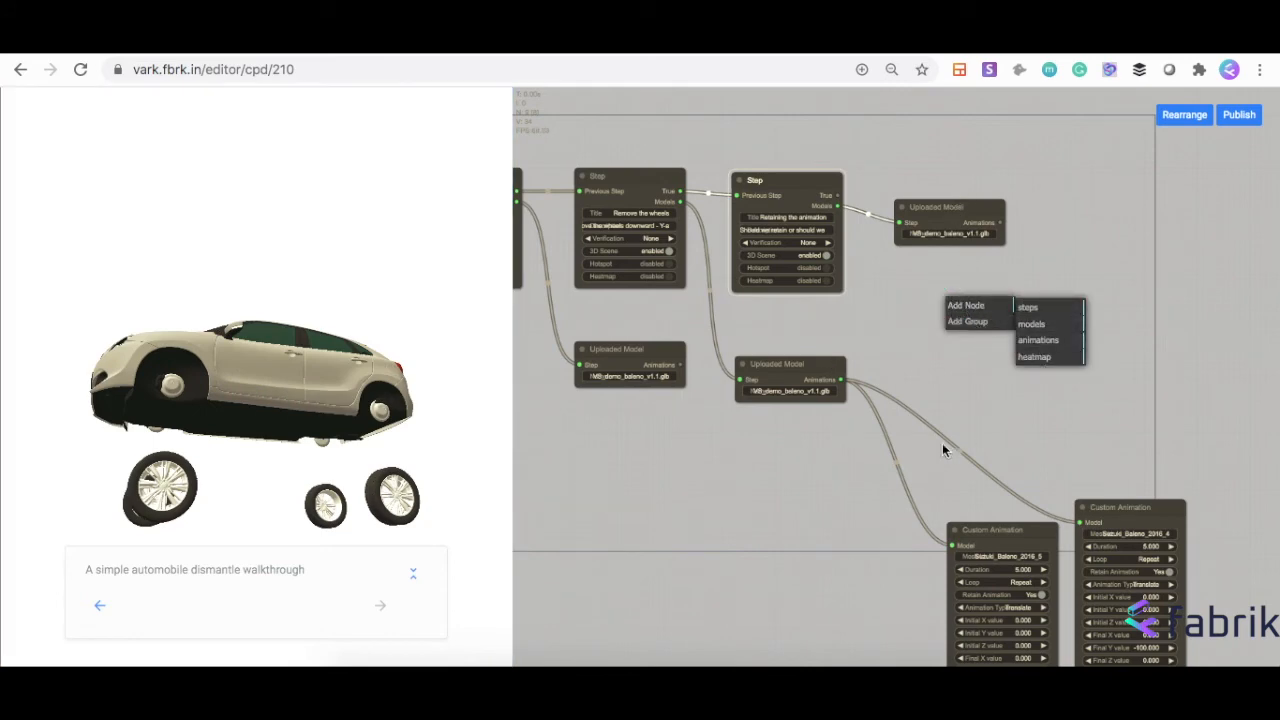
{"action": "left_click", "coordinate": [966, 322]}
{"action": "right_click", "coordinate": [966, 322]}
{"action": "scroll", "coordinate": [1005, 594], "scroll_direction": "up", "scroll_amount": 3}
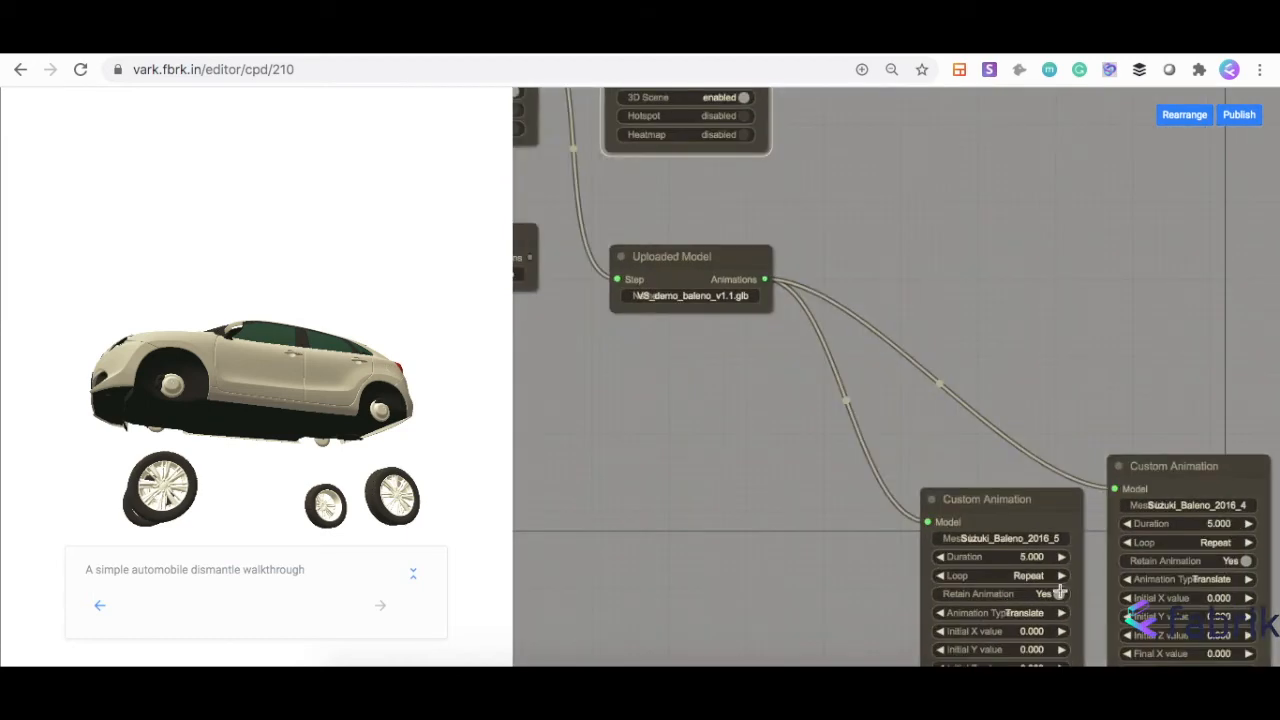
{"action": "left_click_drag", "start_coordinate": [976, 218], "coordinate": [834, 374]}
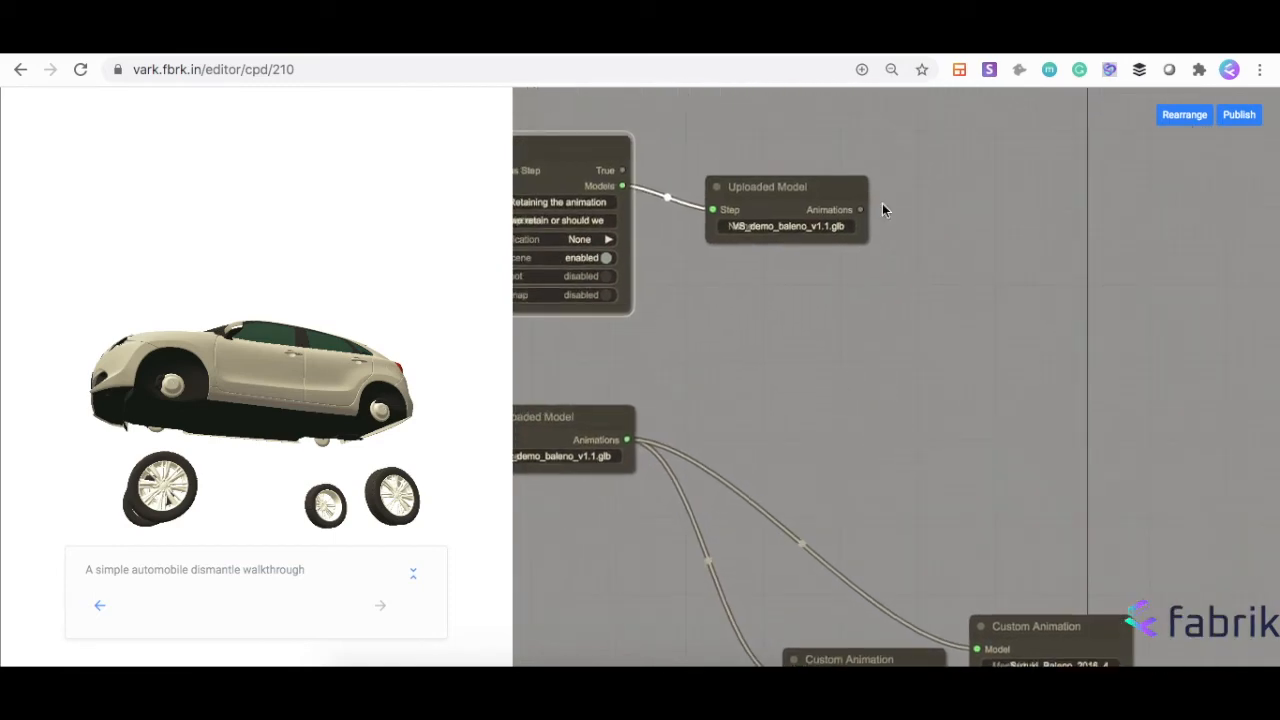
{"action": "right_click", "coordinate": [917, 256]}
{"action": "left_click", "coordinate": [939, 256]}
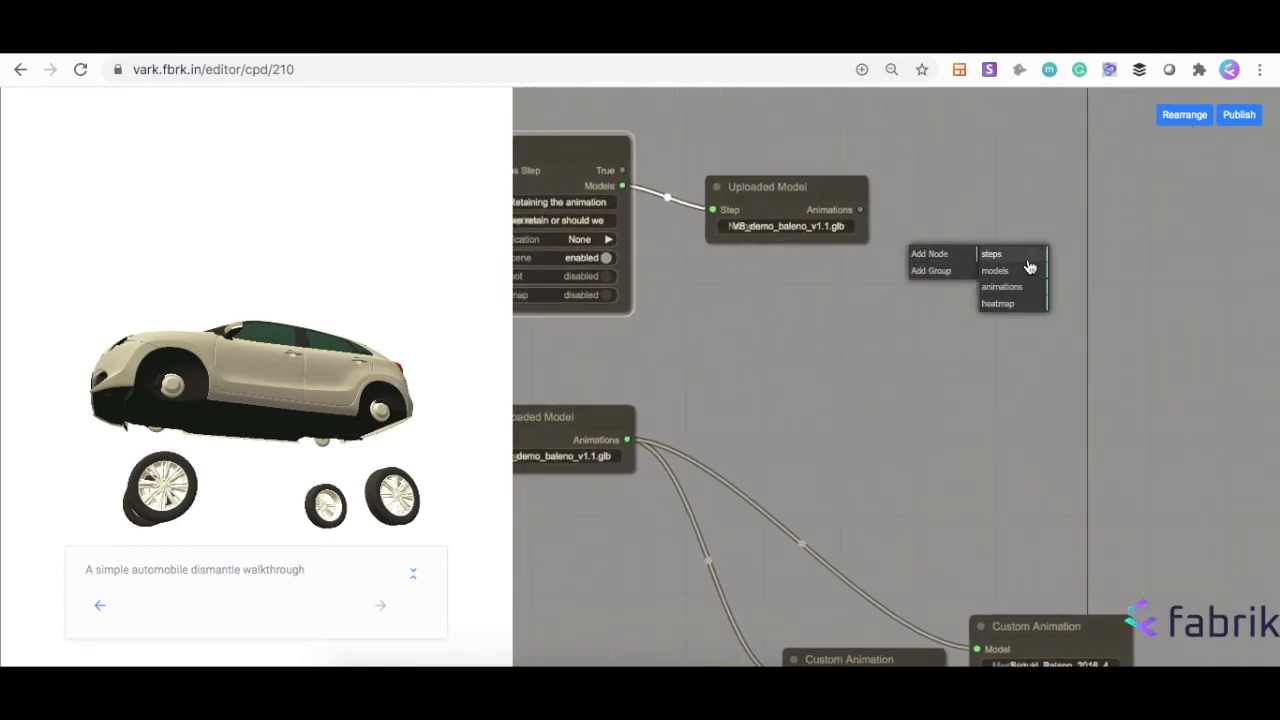
{"action": "left_click", "coordinate": [1003, 288]}
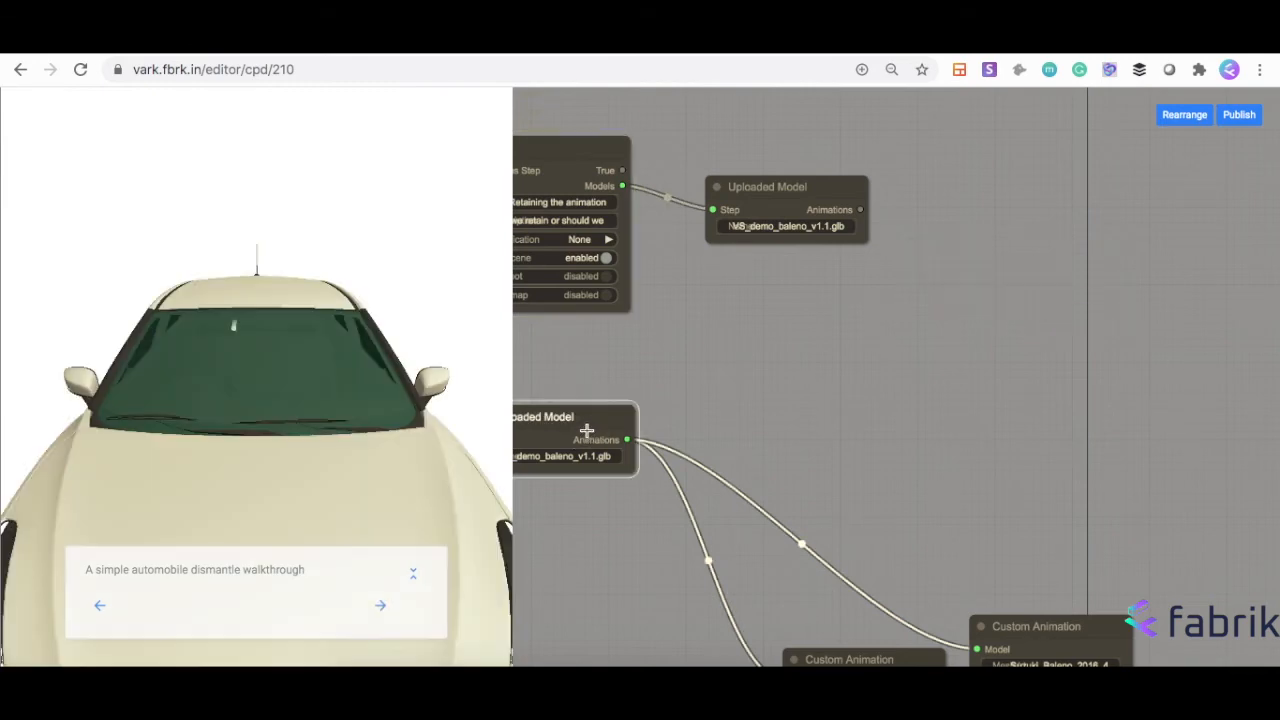
{"action": "scroll", "coordinate": [586, 432], "scroll_direction": "up", "scroll_amount": 2}
{"action": "scroll", "coordinate": [632, 432], "scroll_direction": "down", "scroll_amount": 2}
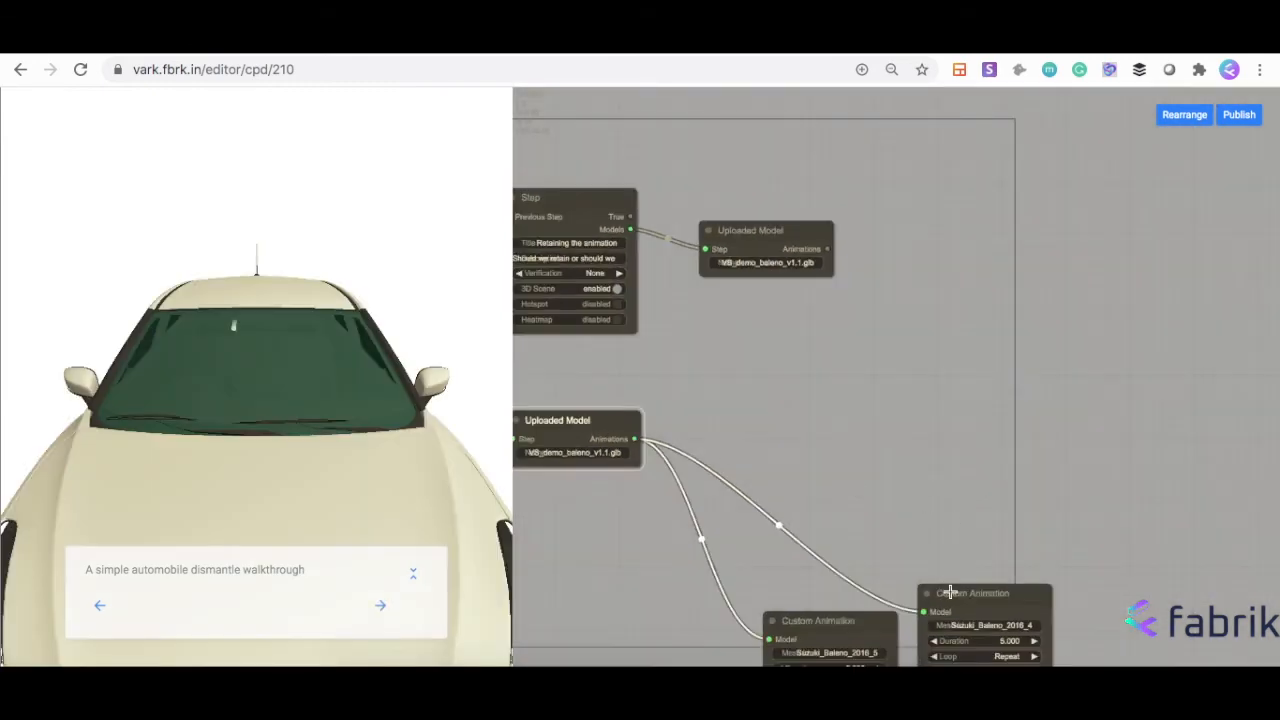
Step: Add a Custom Animation node and connect it to the Animations output of the Retaining the animation Step's Uploaded Model
{"action": "left_click", "coordinate": [791, 235]}
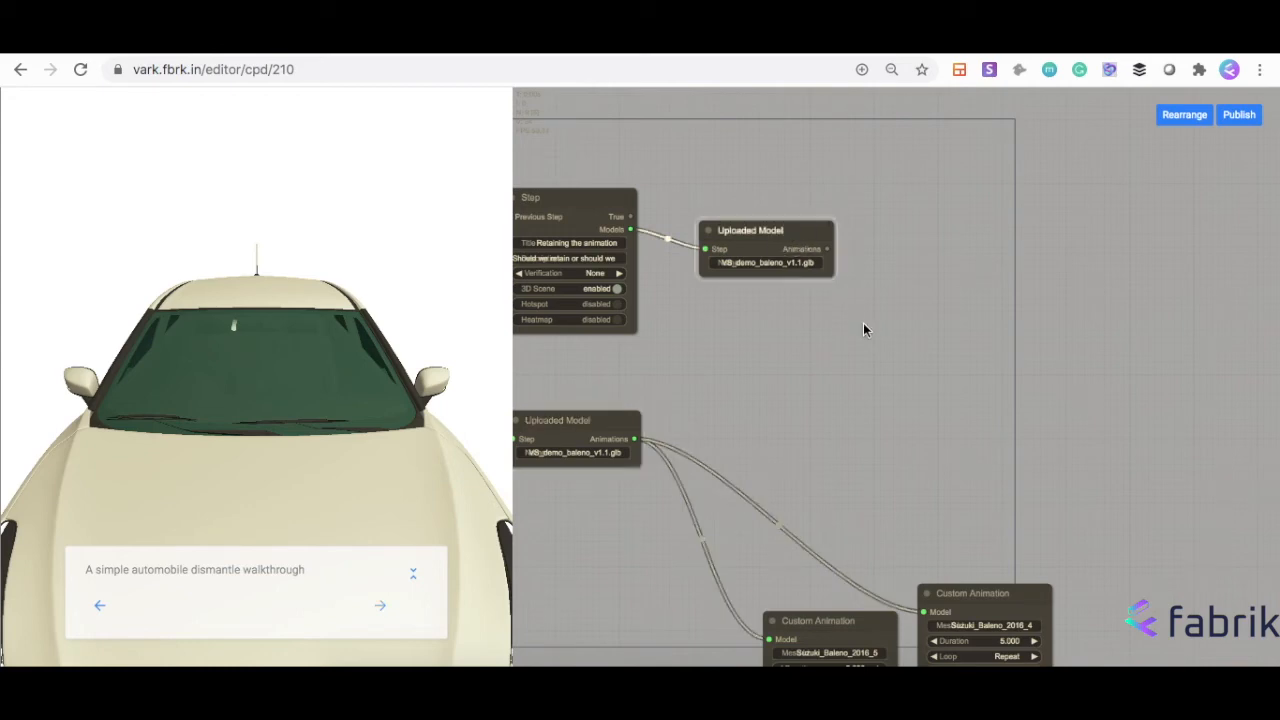
{"action": "right_click", "coordinate": [858, 320]}
{"action": "left_click", "coordinate": [900, 327]}
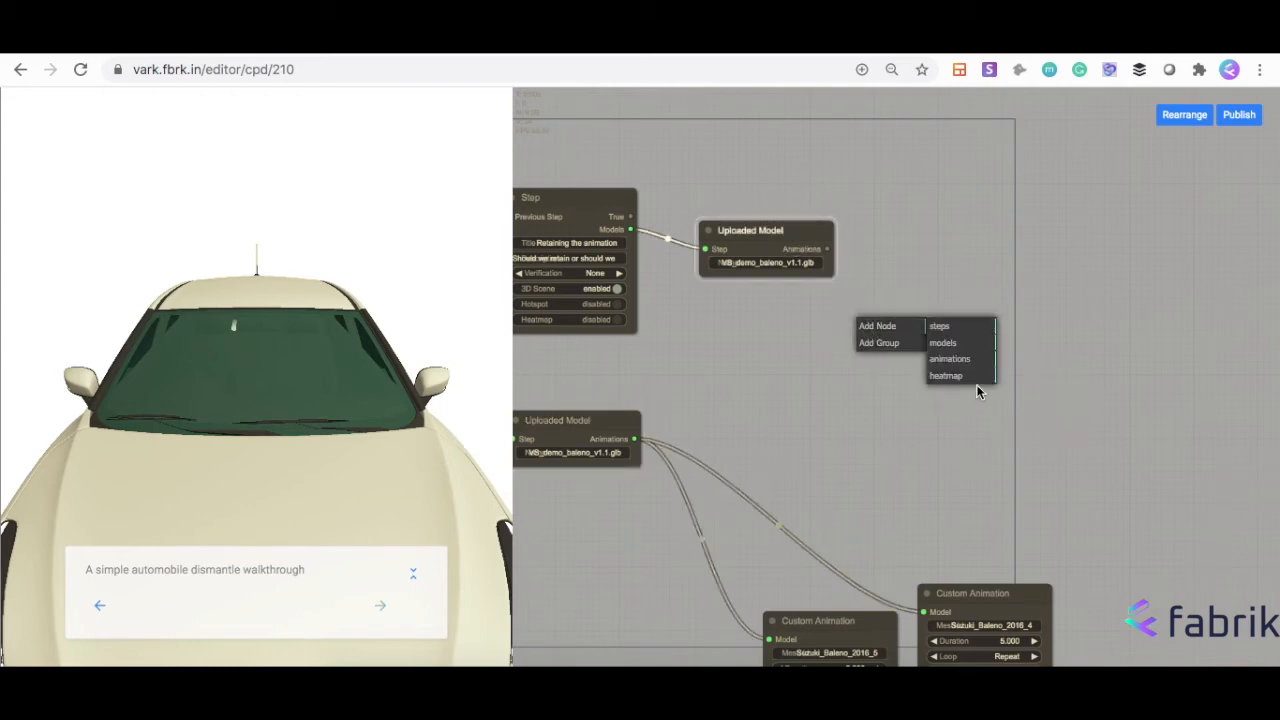
{"action": "left_click", "coordinate": [966, 366]}
{"action": "left_click", "coordinate": [1035, 379]}
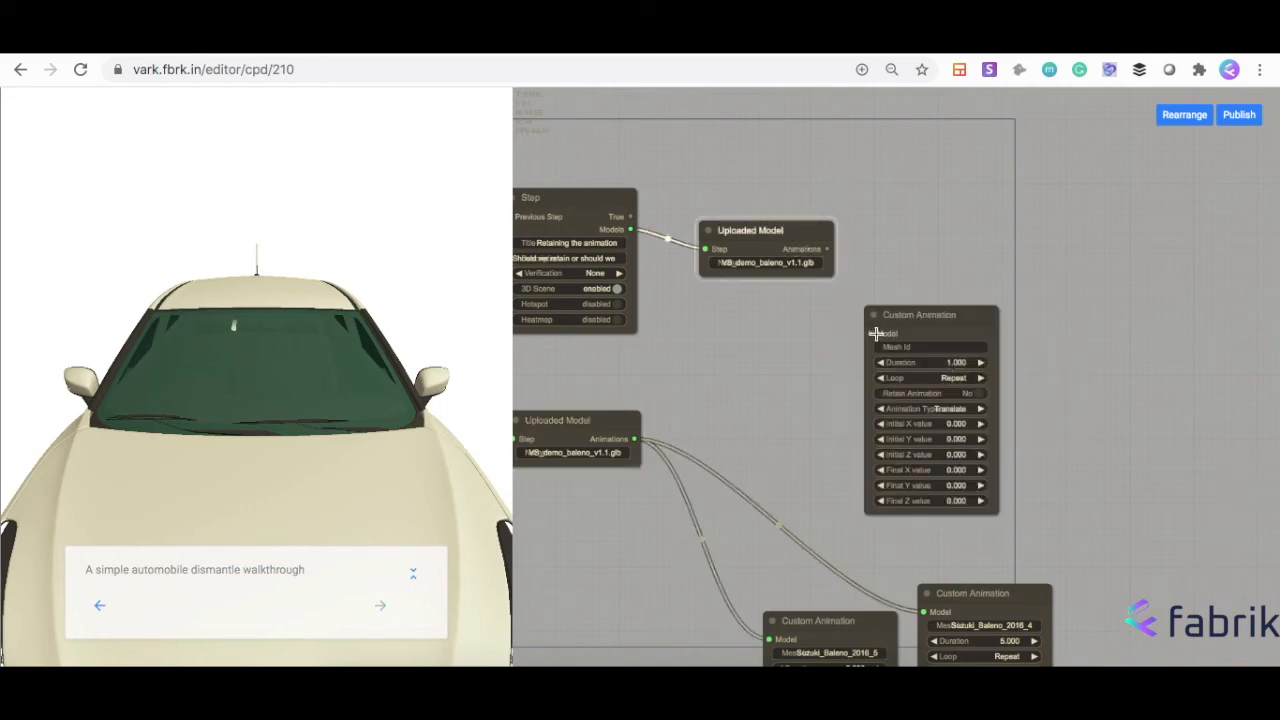
{"action": "left_click_drag", "start_coordinate": [905, 317], "coordinate": [940, 285]}
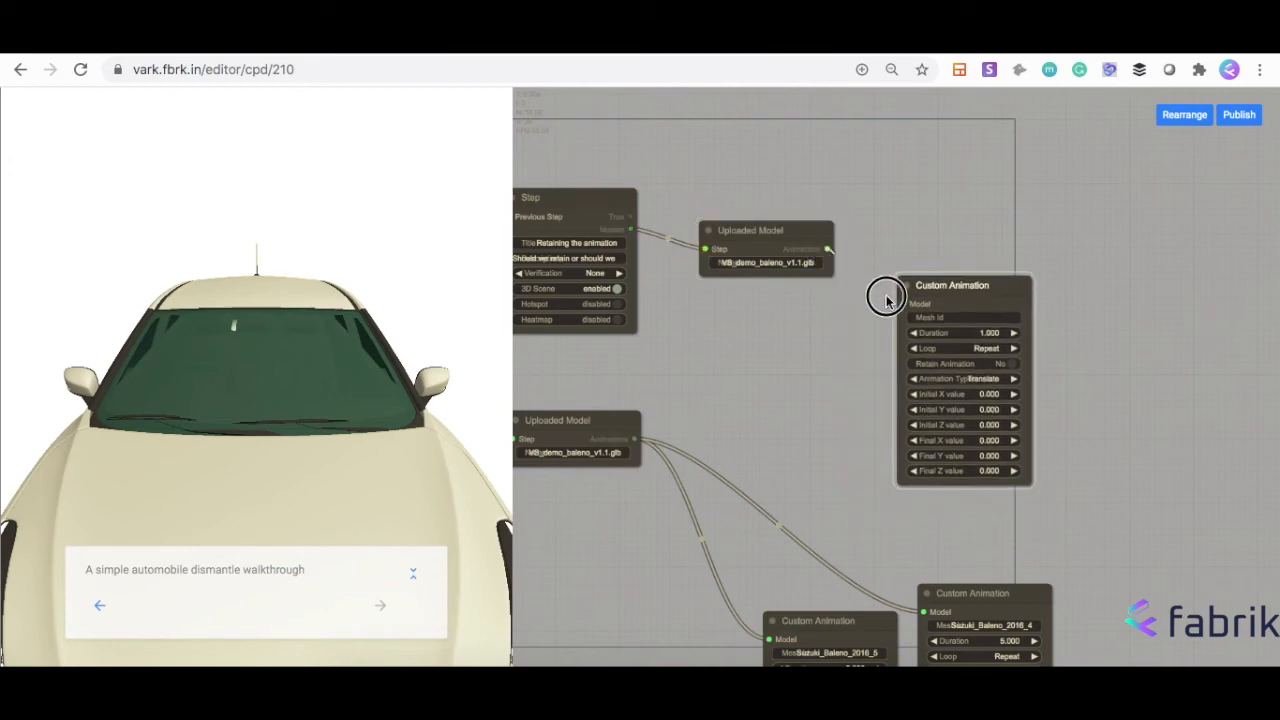
Step: Identify the tyre mesh in the 3D preview and set the new Custom Animation's Mesh Id to Suzuki_Baleno_2016_4
{"action": "left_click_drag", "start_coordinate": [460, 488], "coordinate": [357, 443]}
{"action": "scroll", "coordinate": [350, 440], "scroll_direction": "down", "scroll_amount": 5}
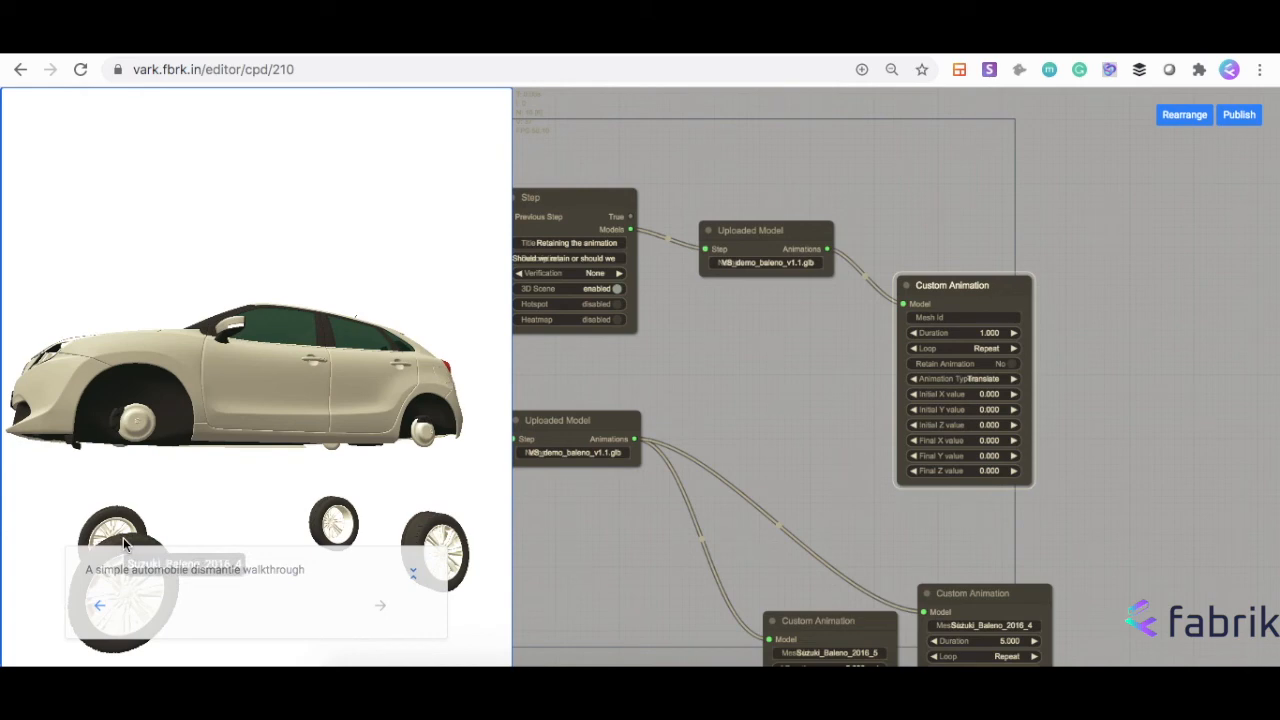
{"action": "left_click_drag", "start_coordinate": [283, 503], "coordinate": [280, 491]}
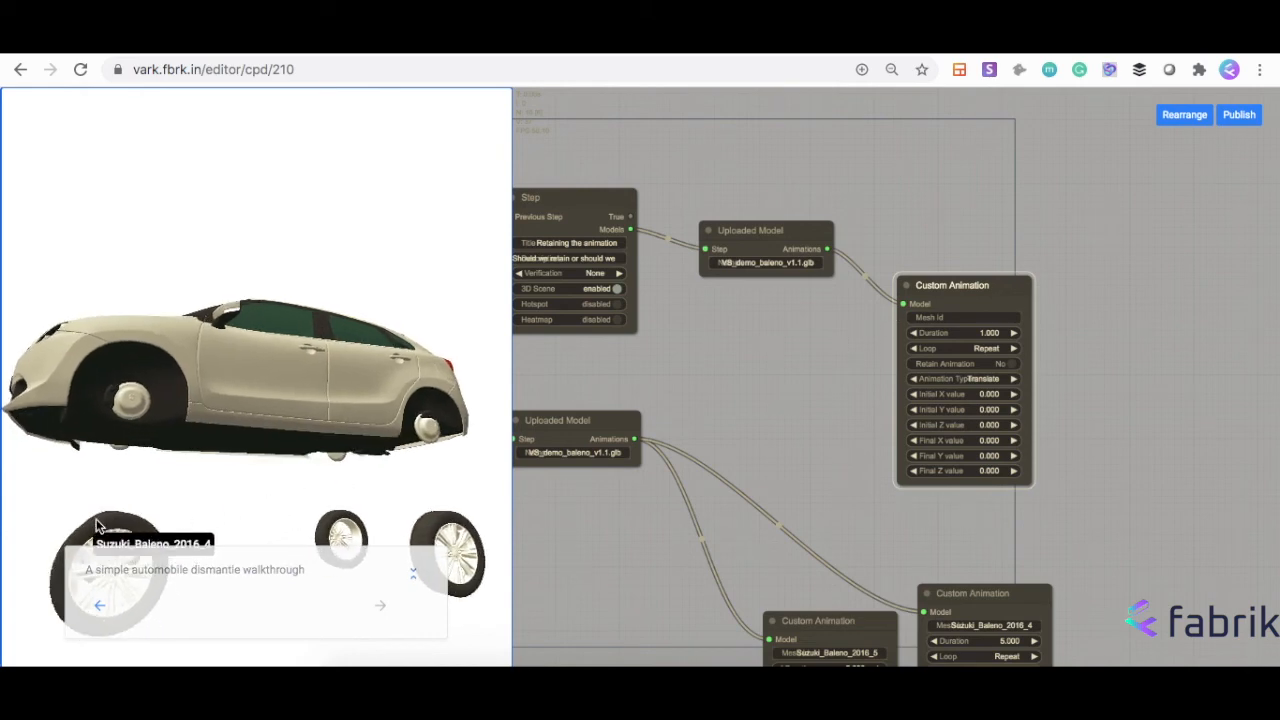
{"action": "left_click", "coordinate": [978, 625]}
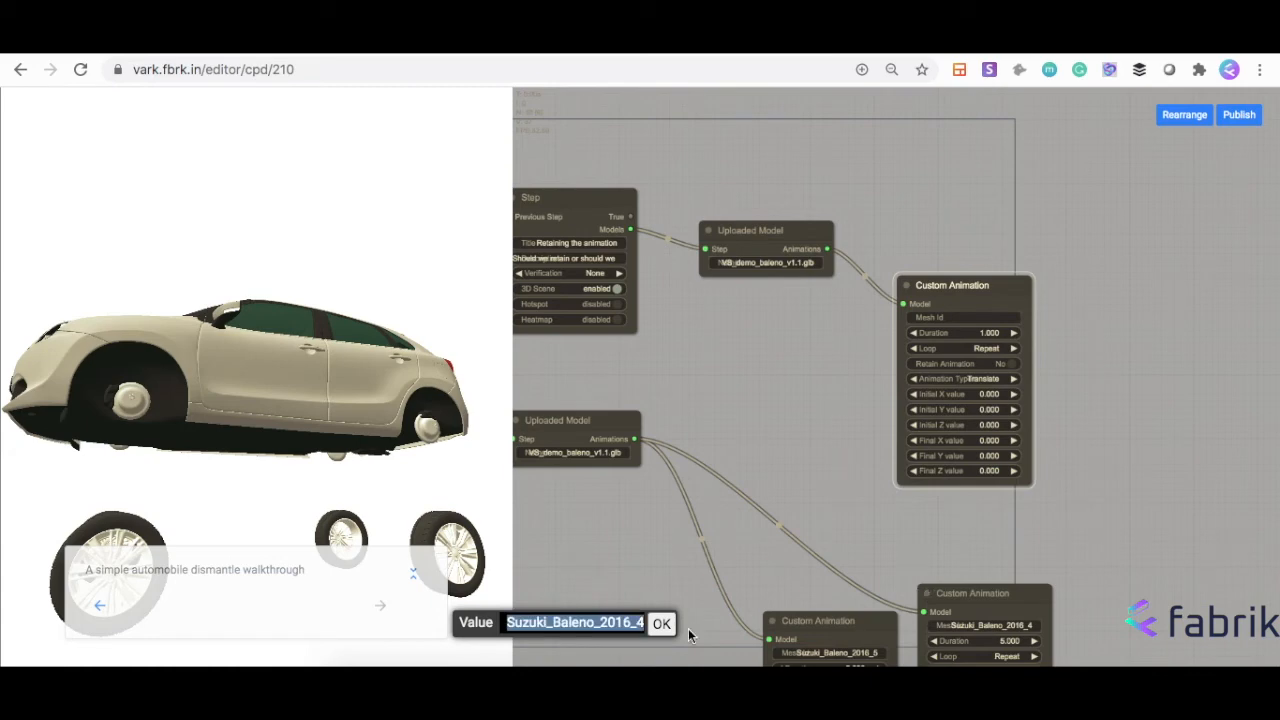
{"action": "left_click", "coordinate": [661, 624]}
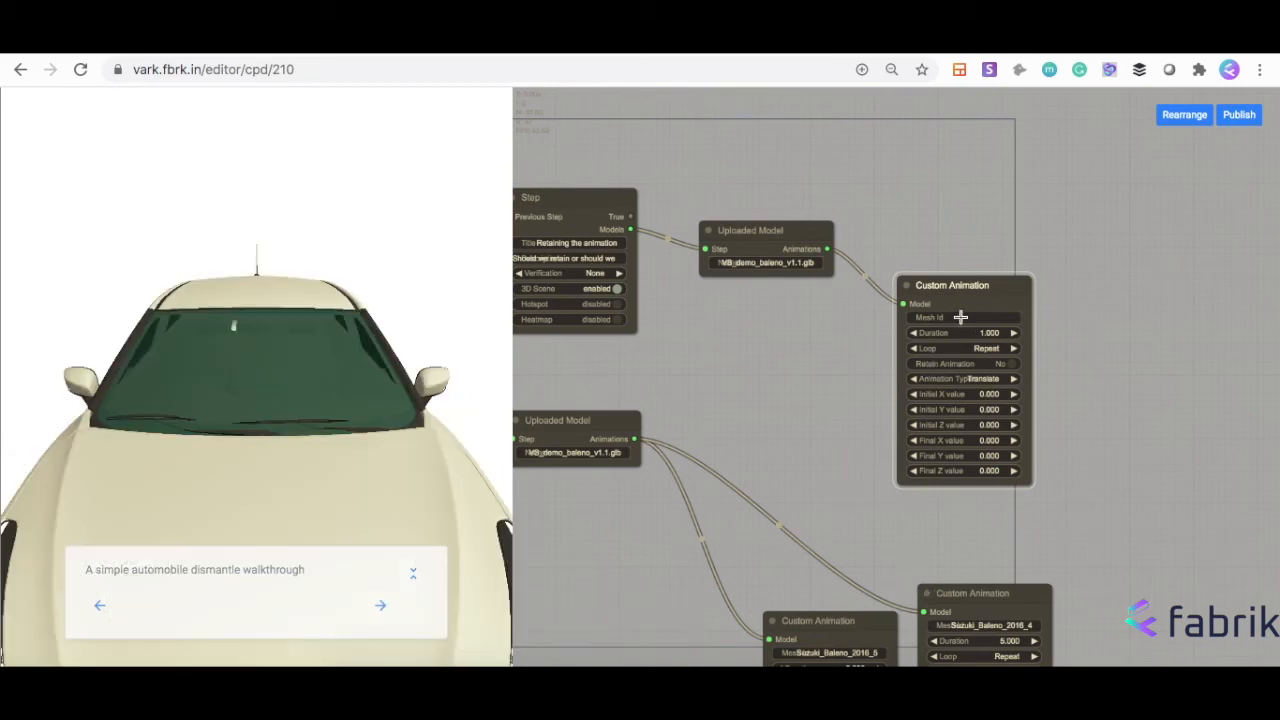
{"action": "left_click", "coordinate": [960, 317]}
{"action": "left_click", "coordinate": [646, 317]}
Step: Set the new Suzuki_Baleno_2016_4 animation's duration to 5
{"action": "scroll", "coordinate": [999, 381], "scroll_direction": "up", "scroll_amount": 2}
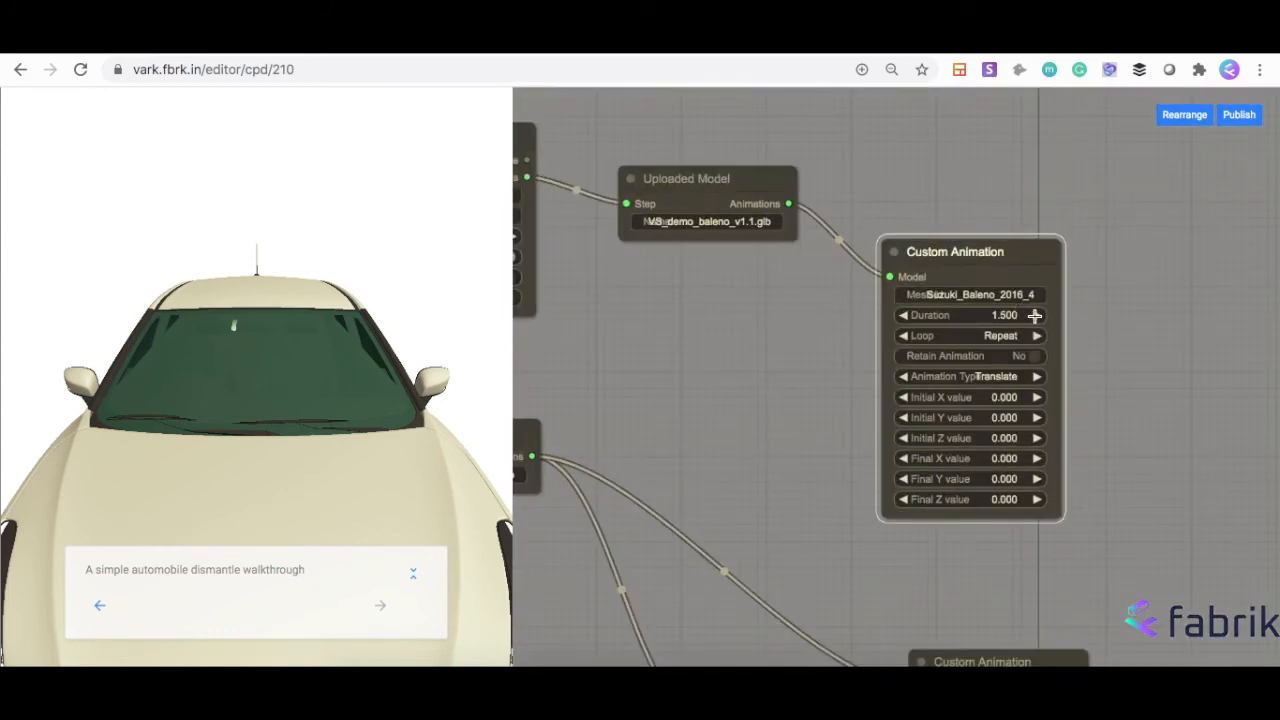
{"action": "left_click", "coordinate": [1004, 316]}
{"action": "key", "text": "super+a"}
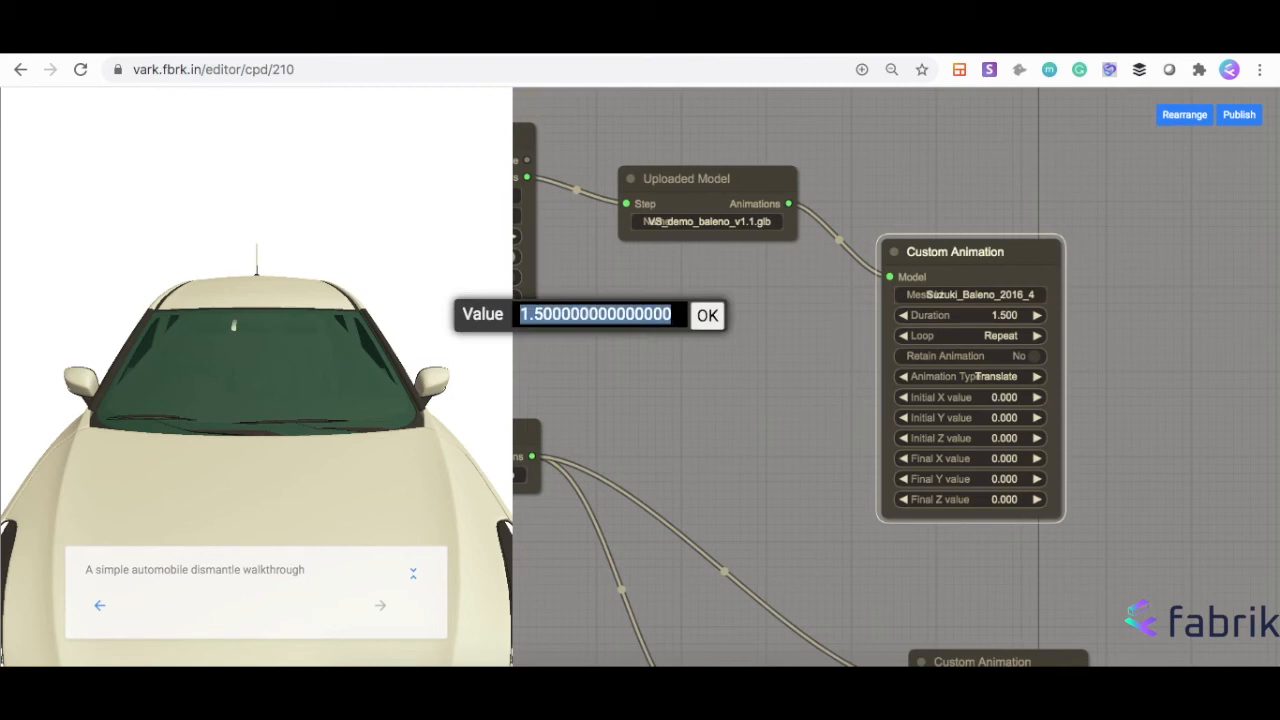
{"action": "key", "text": "Return"}
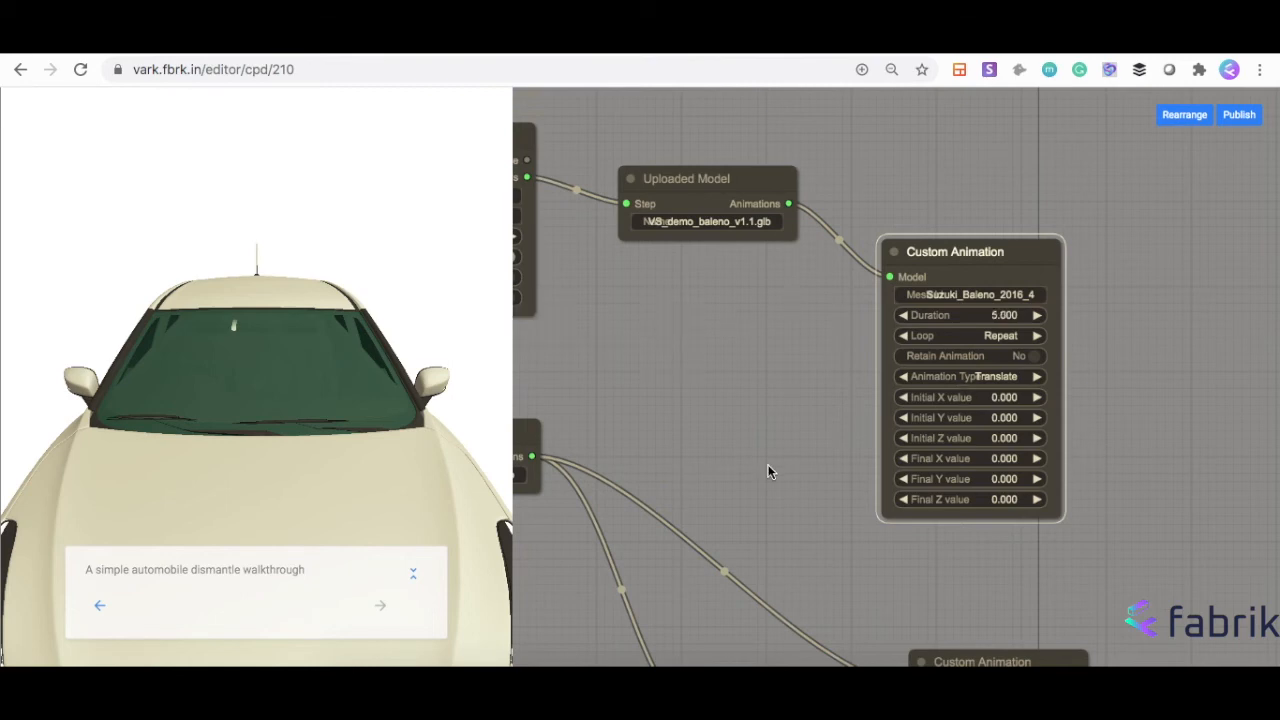
Step: Change the animation type of the new Suzuki_Baleno_2016_4 Custom Animation to Rotate
{"action": "scroll", "coordinate": [768, 472], "scroll_direction": "down", "scroll_amount": 3}
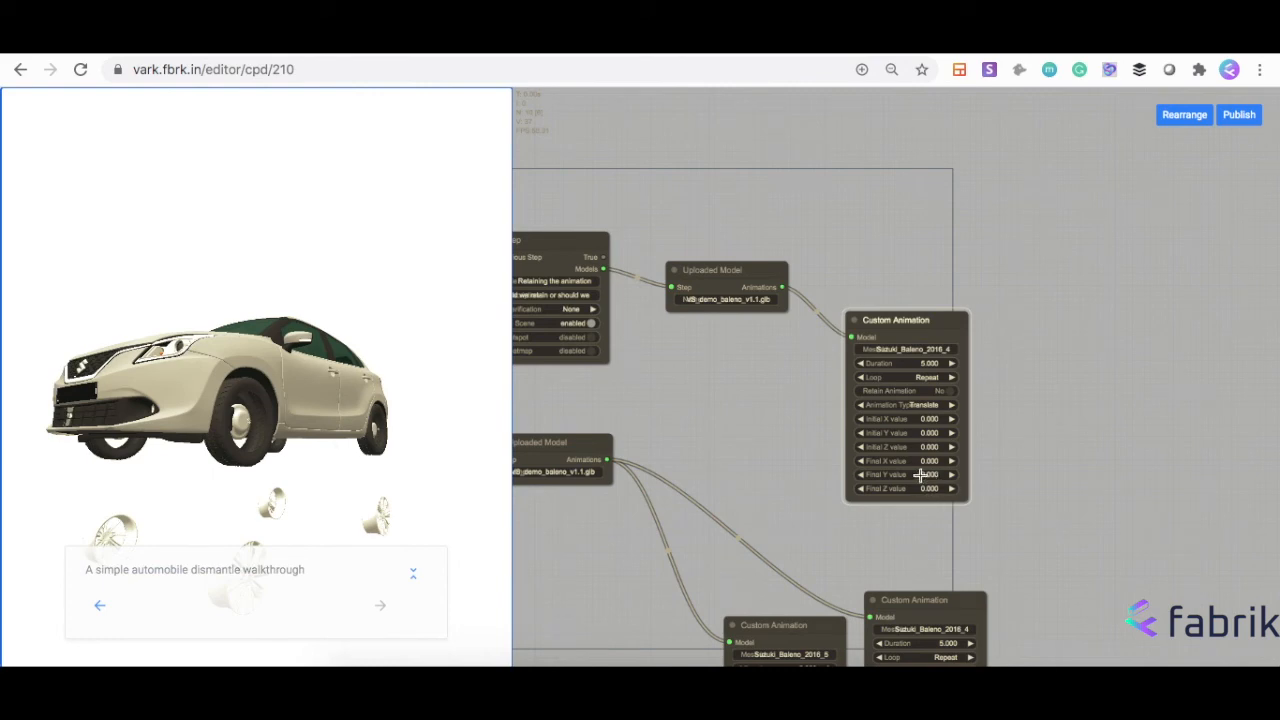
{"action": "left_click", "coordinate": [952, 406]}
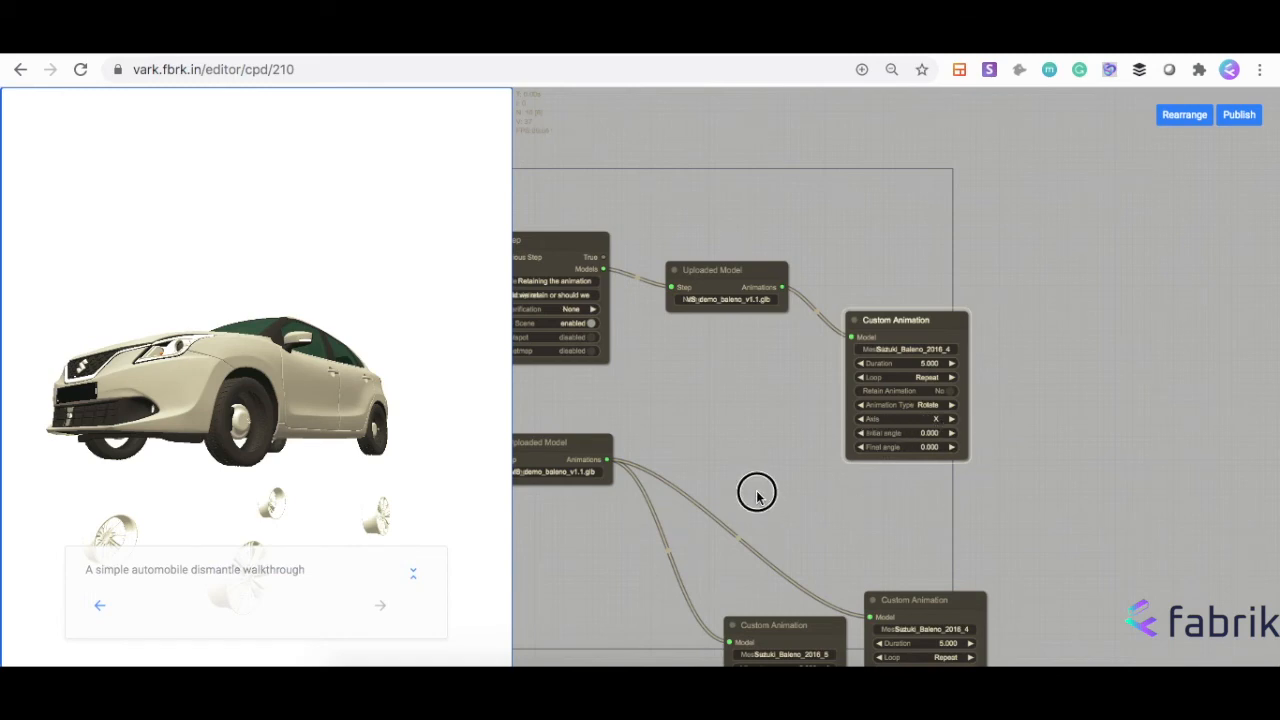
{"action": "scroll", "coordinate": [758, 495], "scroll_direction": "down", "scroll_amount": 3}
{"action": "mouse_move", "coordinate": [754, 428]}
{"action": "left_mouse_down"}
{"action": "mouse_move", "coordinate": [788, 415]}
{"action": "mouse_move", "coordinate": [766, 424]}
{"action": "left_mouse_up"}
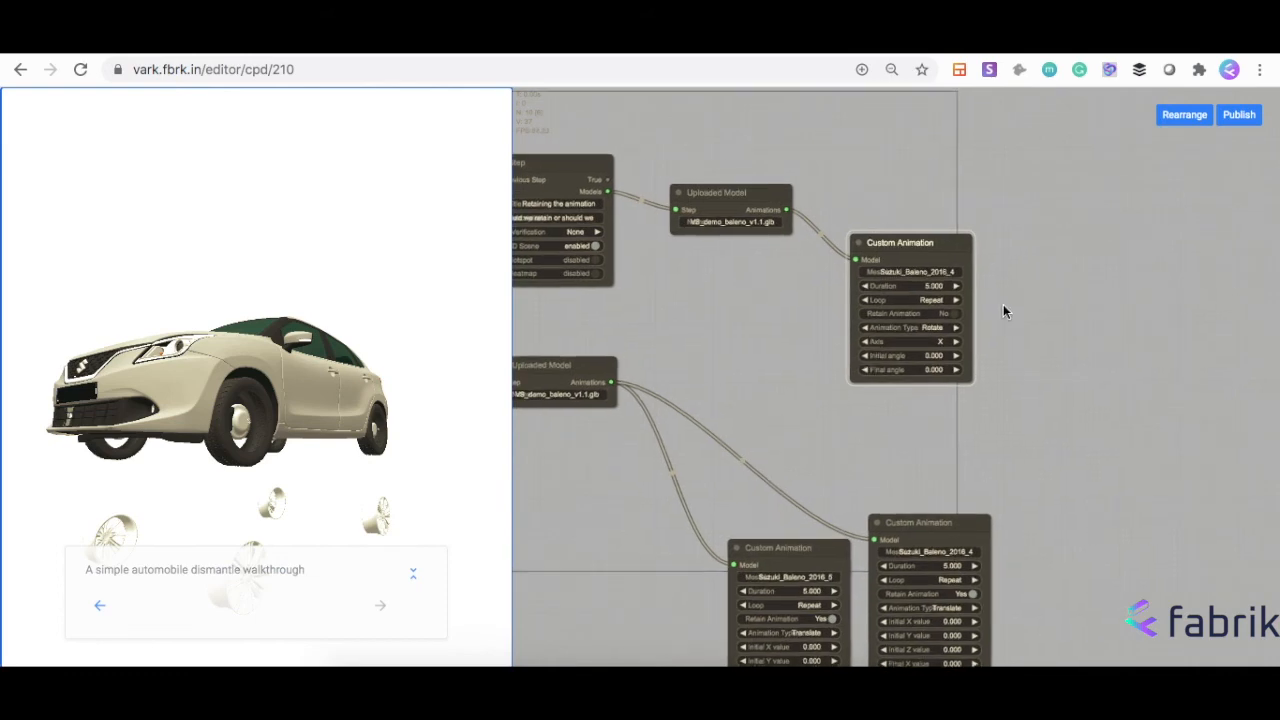
Step: Set the final angle of the new Suzuki_Baleno_2016_4 rotation about the X axis to 90
{"action": "left_click", "coordinate": [943, 370]}
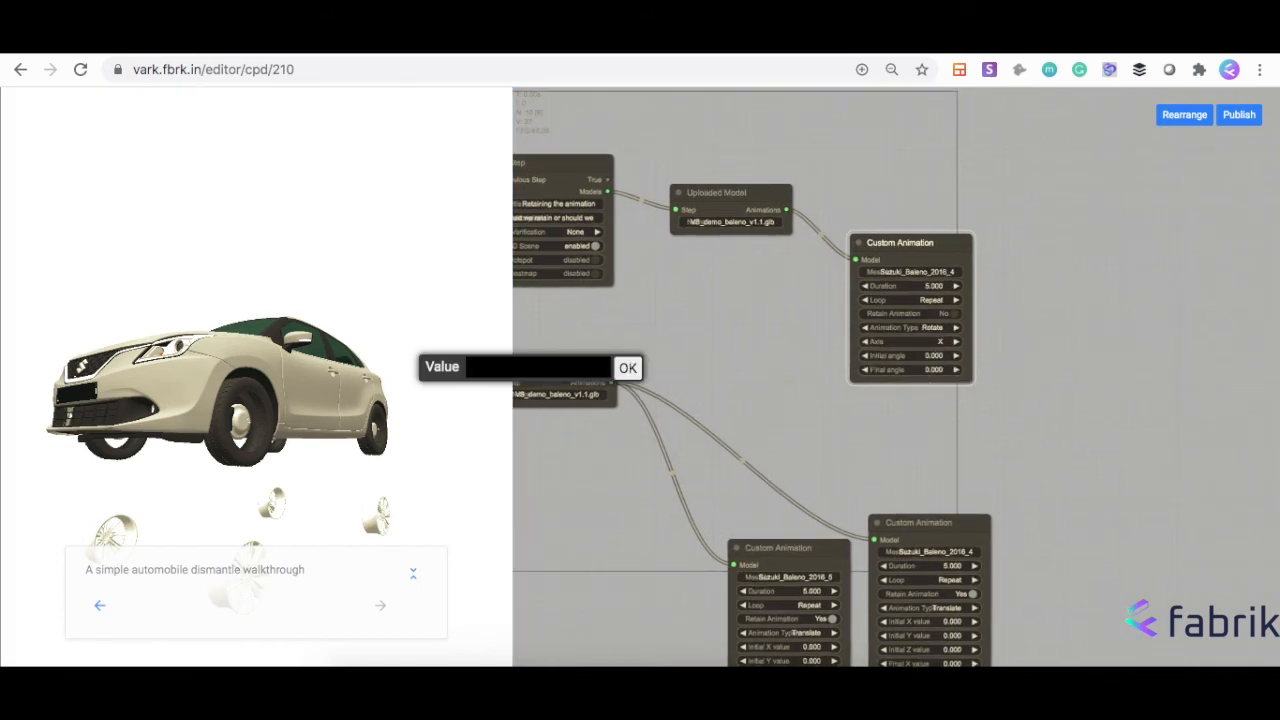
{"action": "type", "text": "90"}
{"action": "key", "text": "Return"}
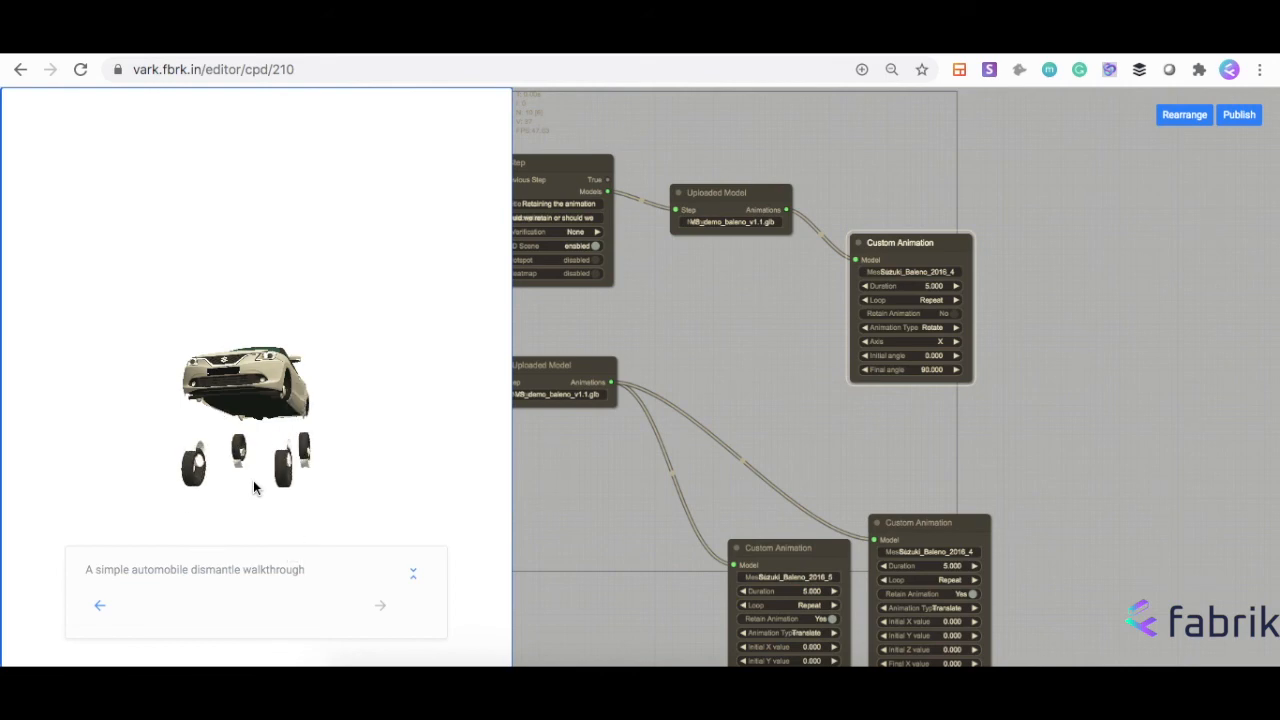
Step: Reset the new Suzuki_Baleno_2016_4 rotation's final angle to 0 and change its axis to Y
{"action": "left_click", "coordinate": [934, 370]}
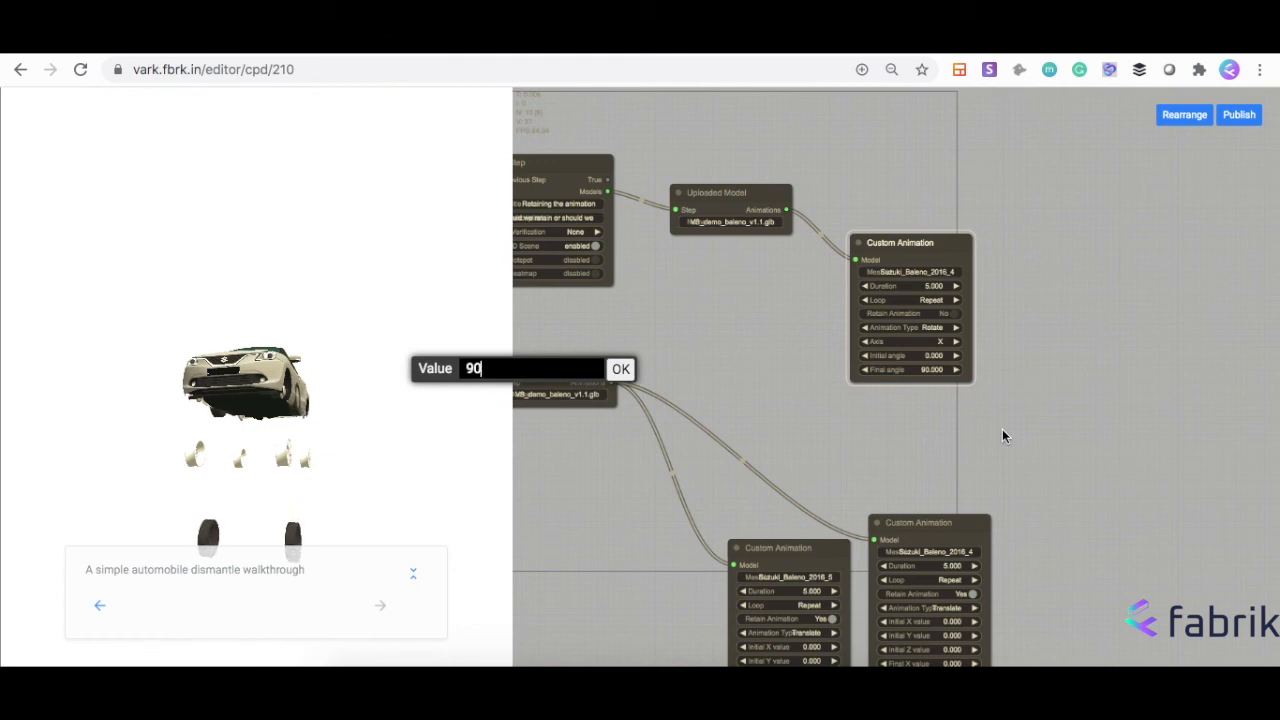
{"action": "type", "text": "0"}
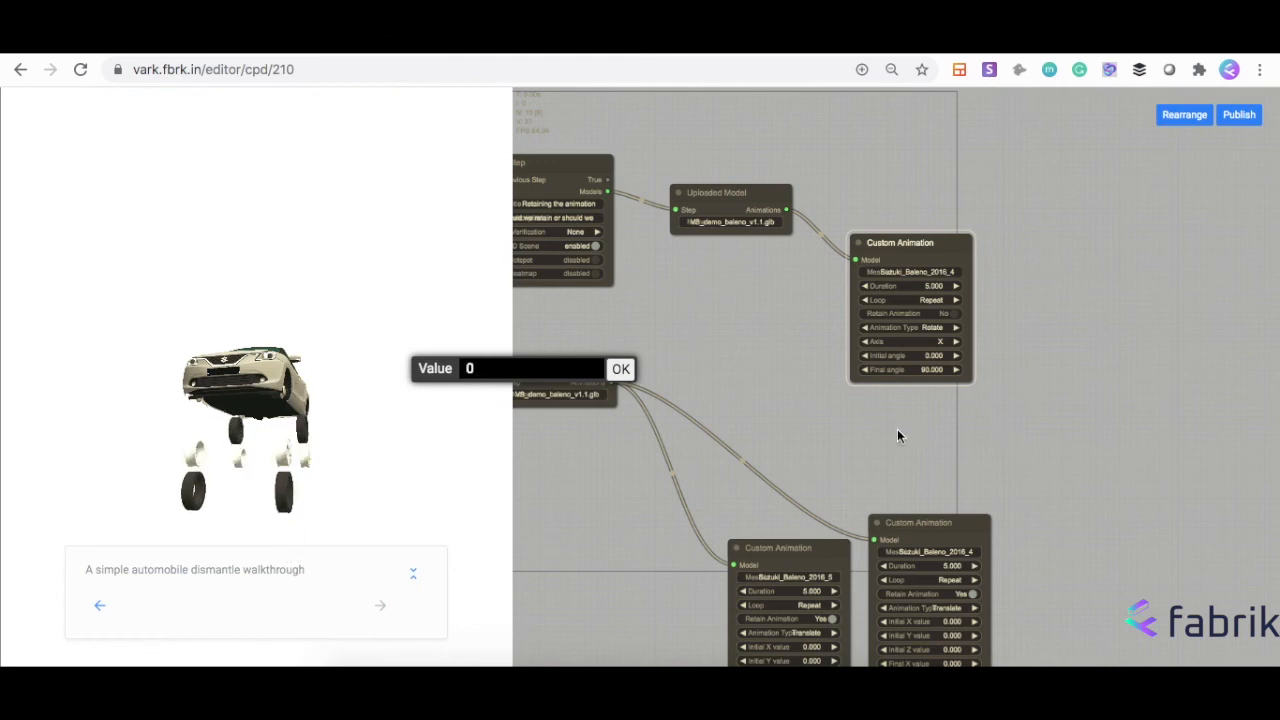
{"action": "left_click", "coordinate": [620, 369]}
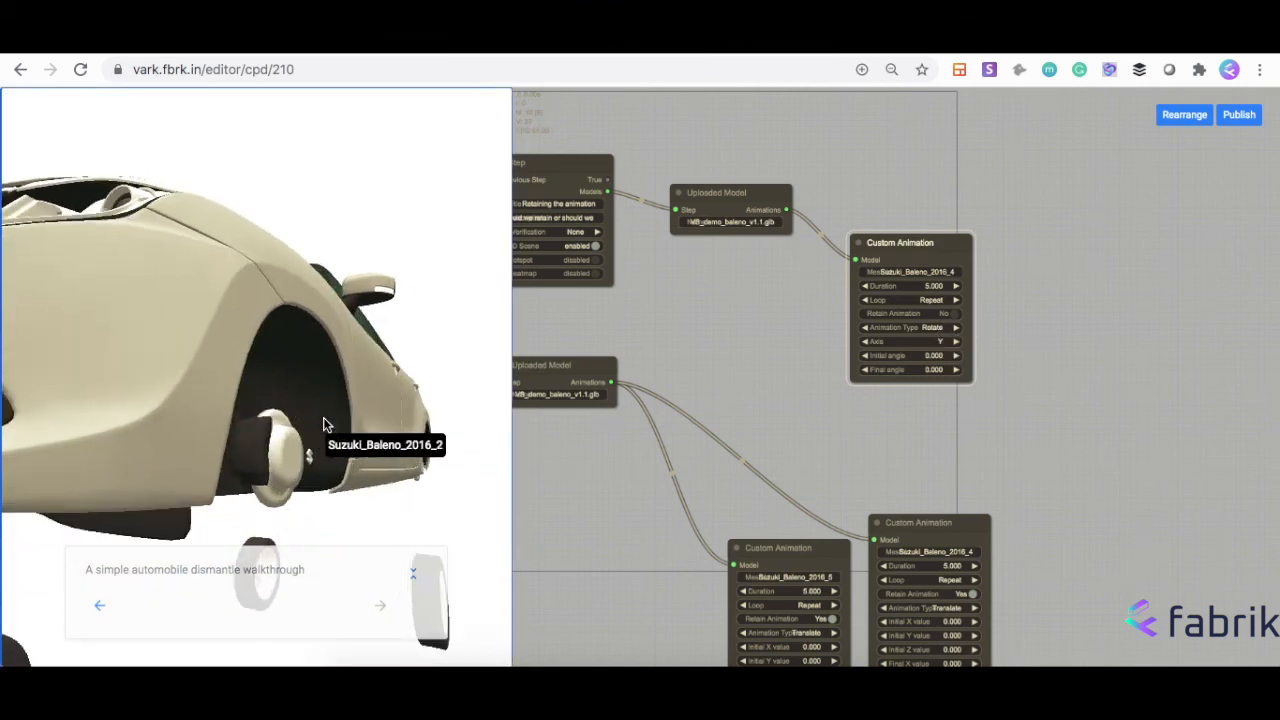
Step: Set the final angle of the Suzuki_Baleno_2016_4 rotation about the Y axis to 90
{"action": "left_click", "coordinate": [934, 372]}
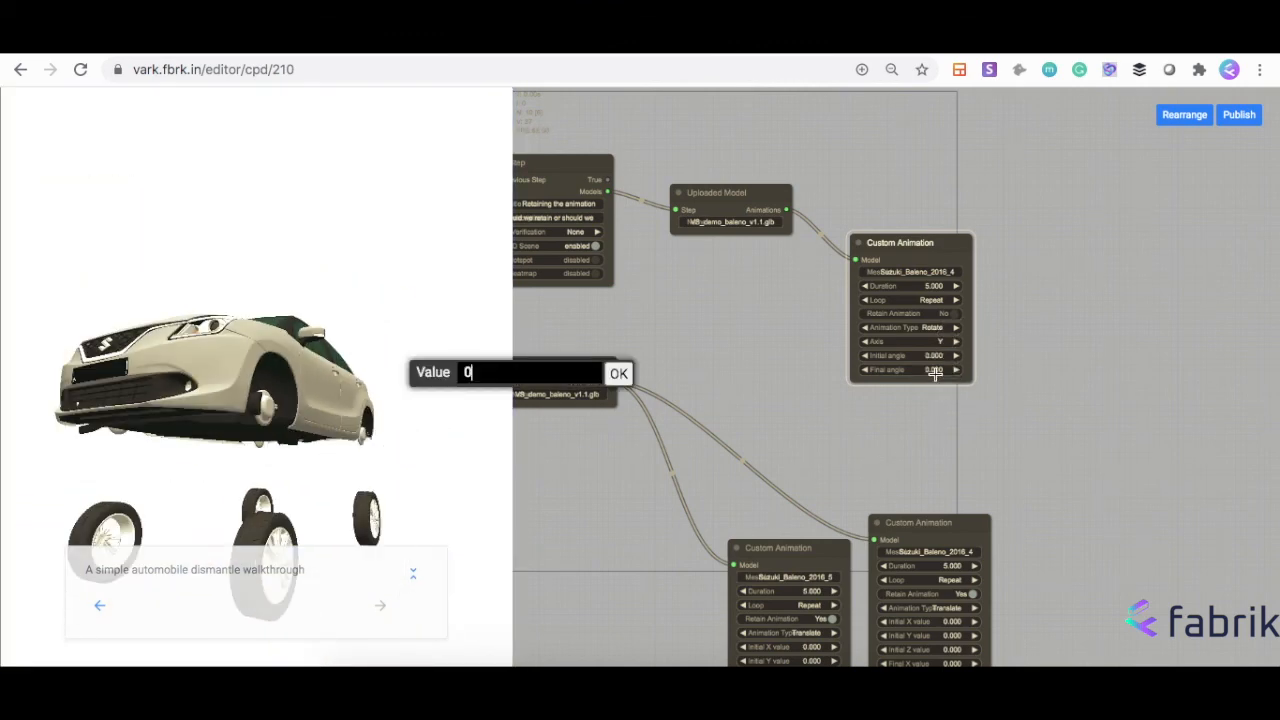
{"action": "left_click", "coordinate": [619, 373]}
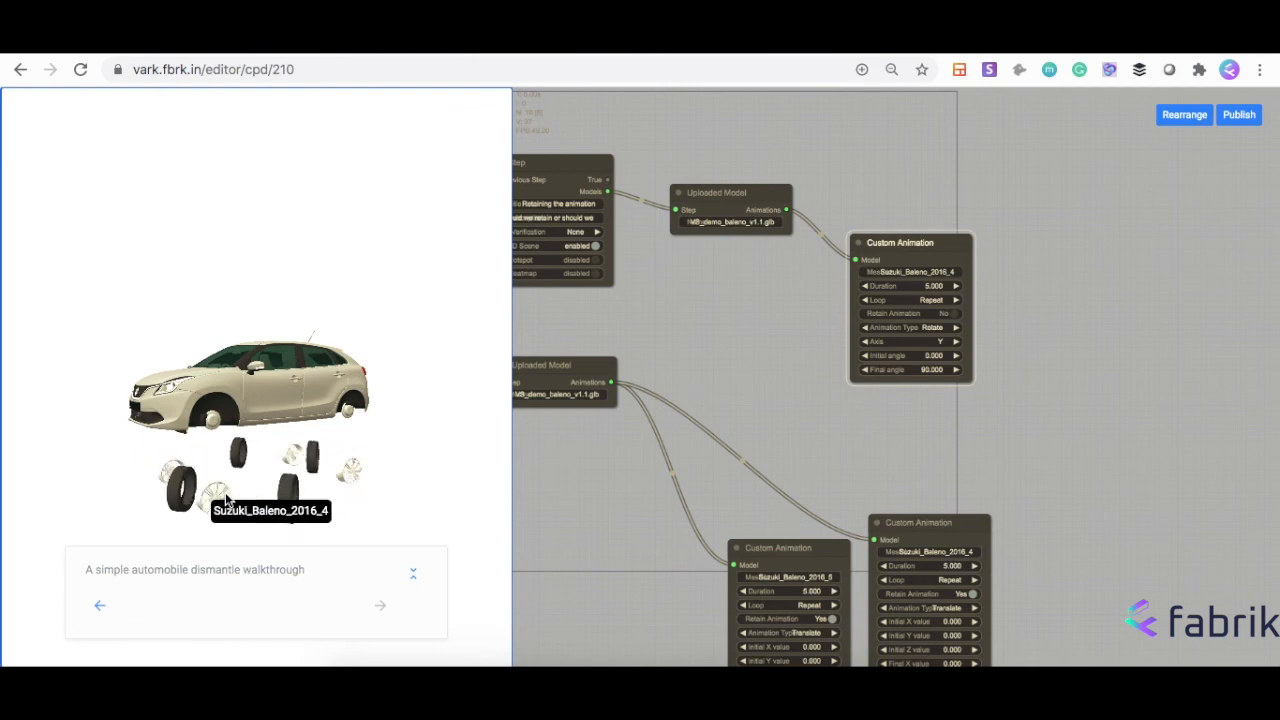
Step: Check the rotating tyres from the front of the car in the 3D preview and publish the walkthrough
{"action": "left_click_drag", "start_coordinate": [272, 406], "coordinate": [342, 396]}
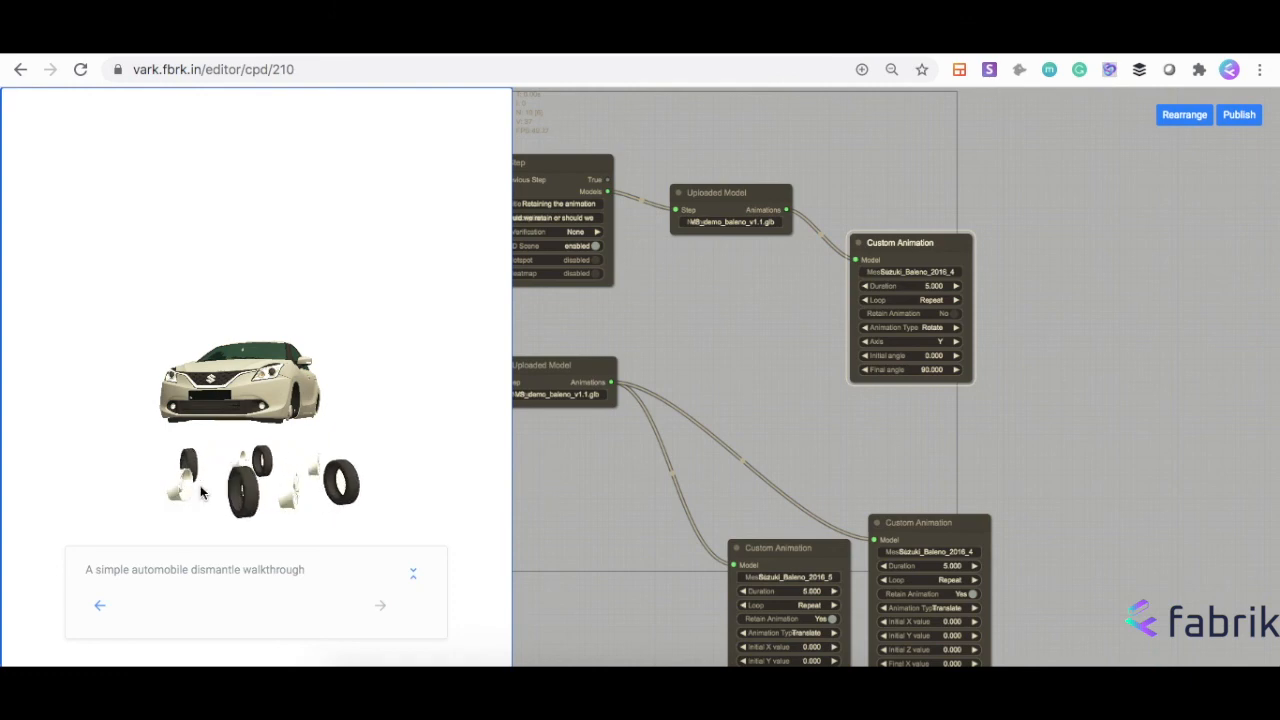
{"action": "left_click", "coordinate": [1249, 118]}
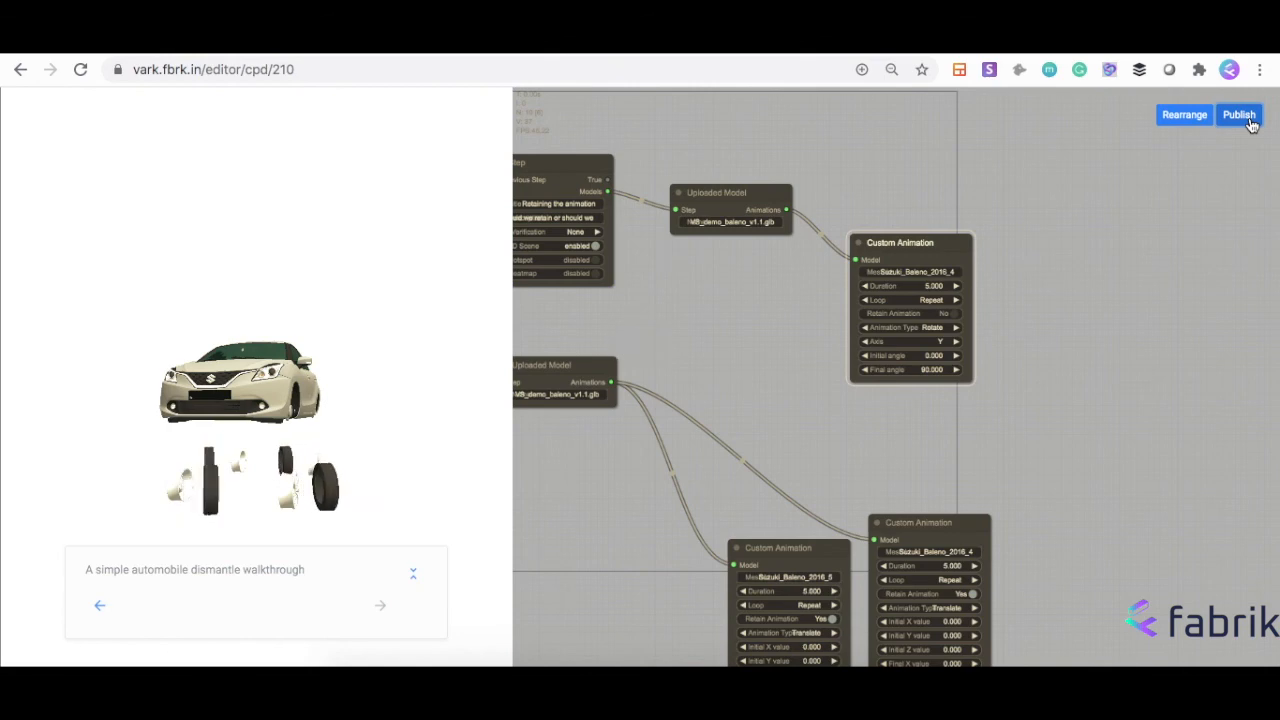